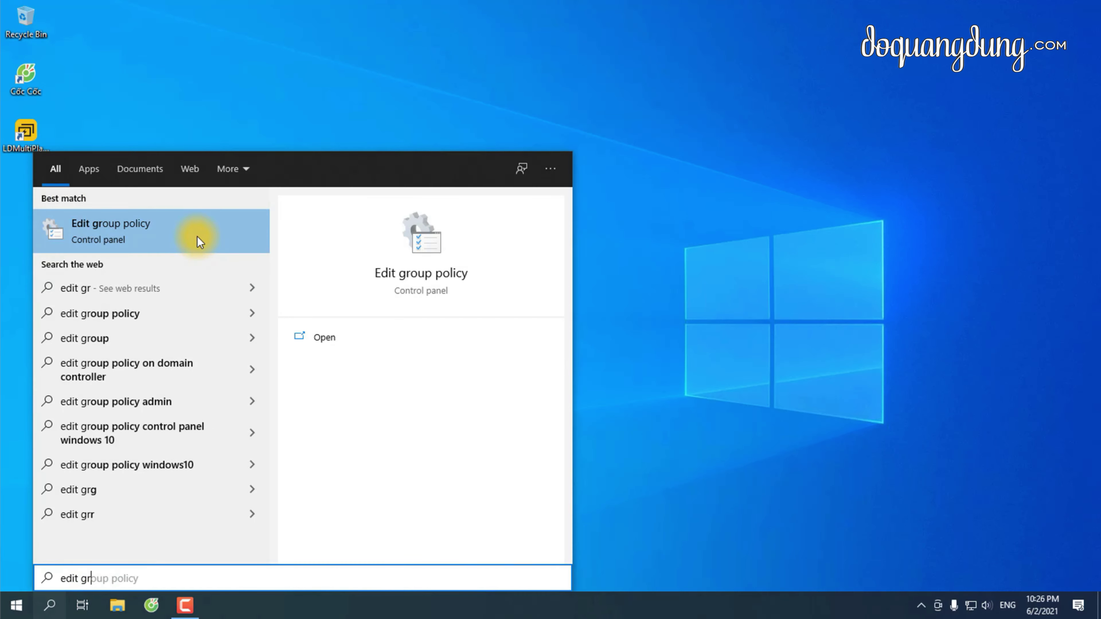
- Open the Local Group Policy Editor and go to Computer Configuration > Administrative Templates > System > Credentials Delegation
click(119, 237)
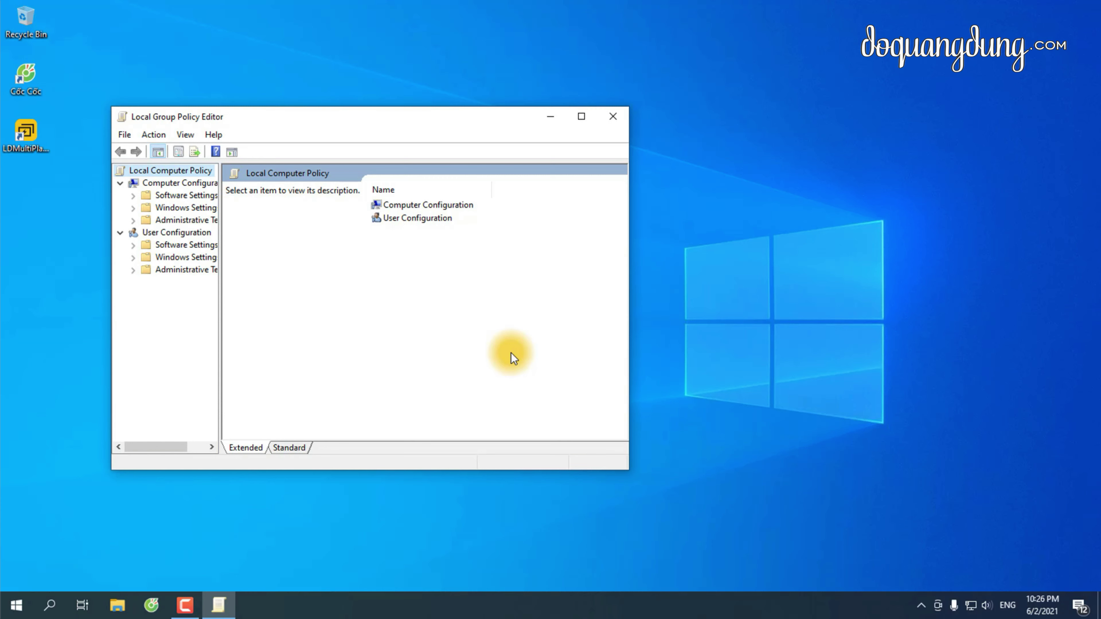
click(172, 182)
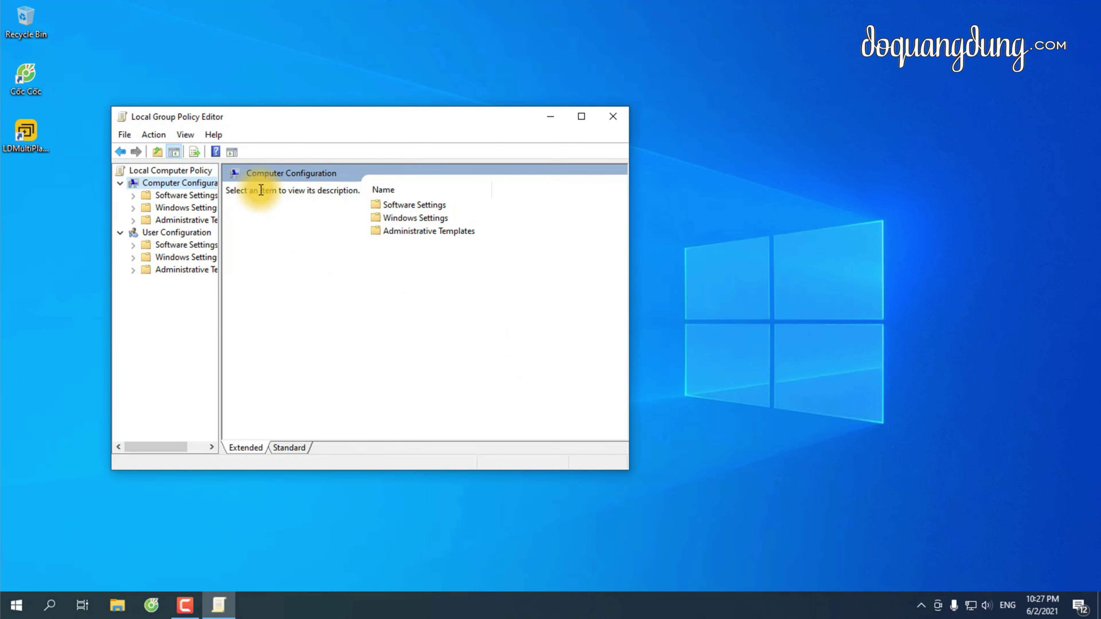
double_click(188, 220)
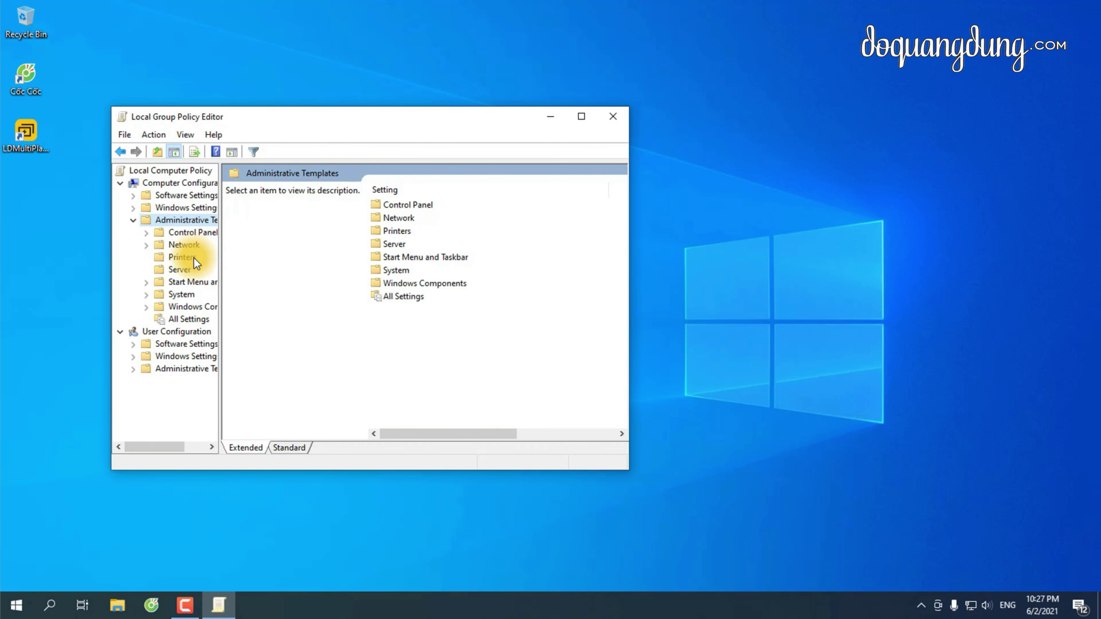
double_click(188, 293)
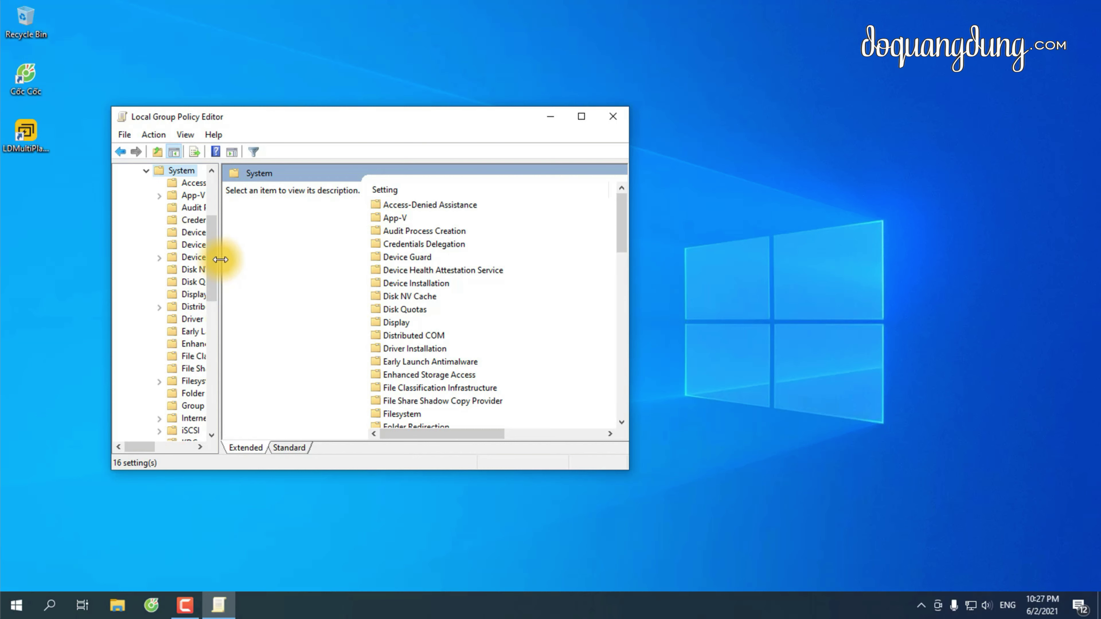
drag(219, 256, 350, 268)
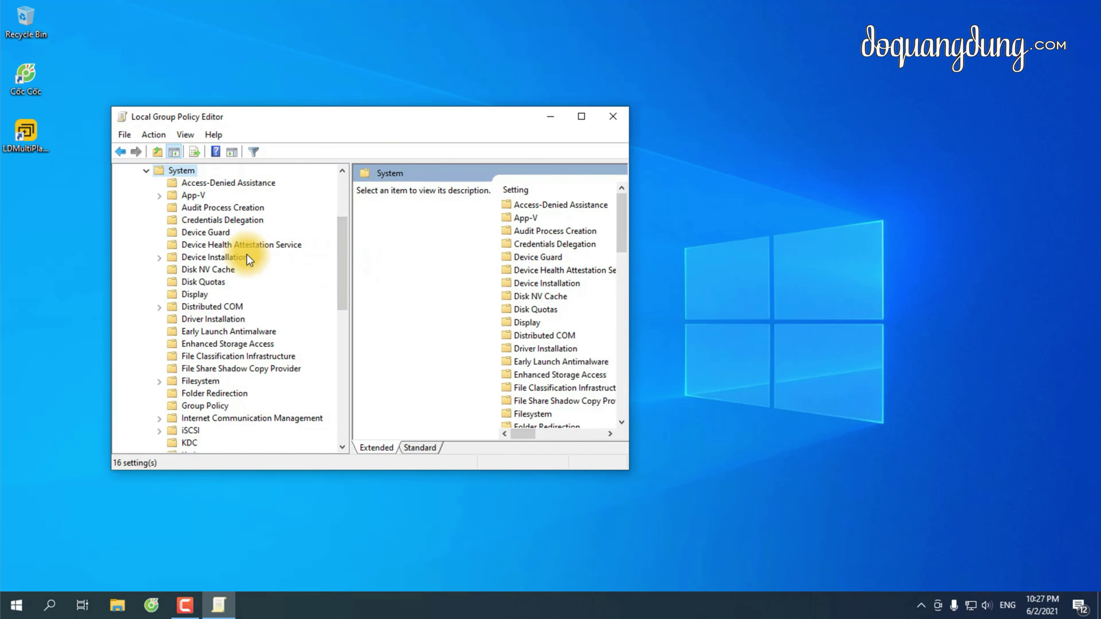
click(232, 222)
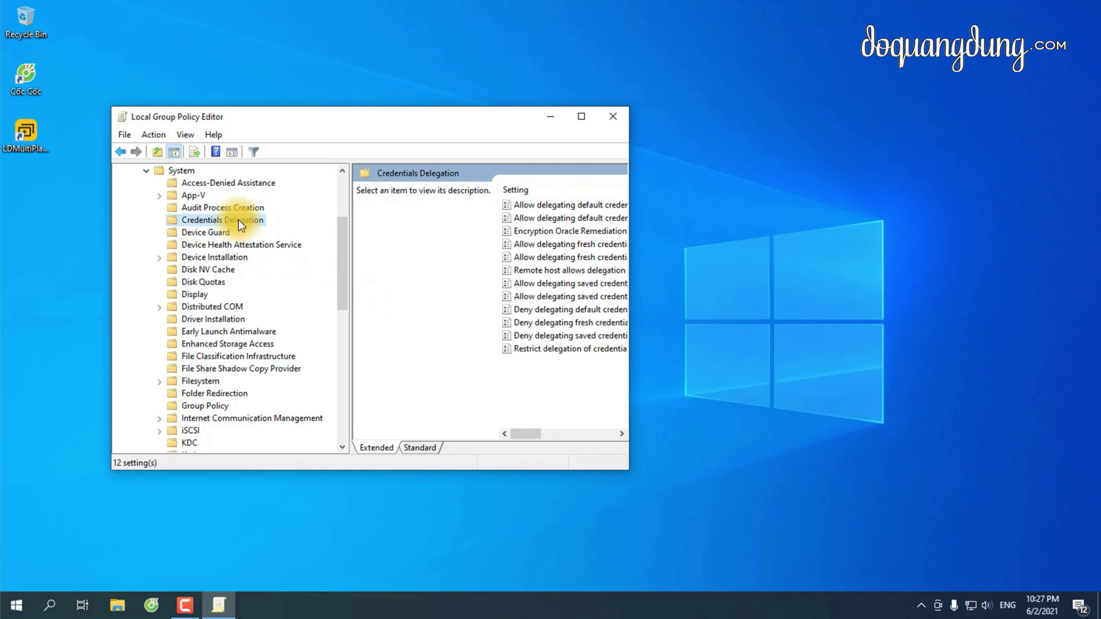
- Select the Encryption Oracle Remediation setting and widen the editor window to fit the full setting names and State column
click(581, 115)
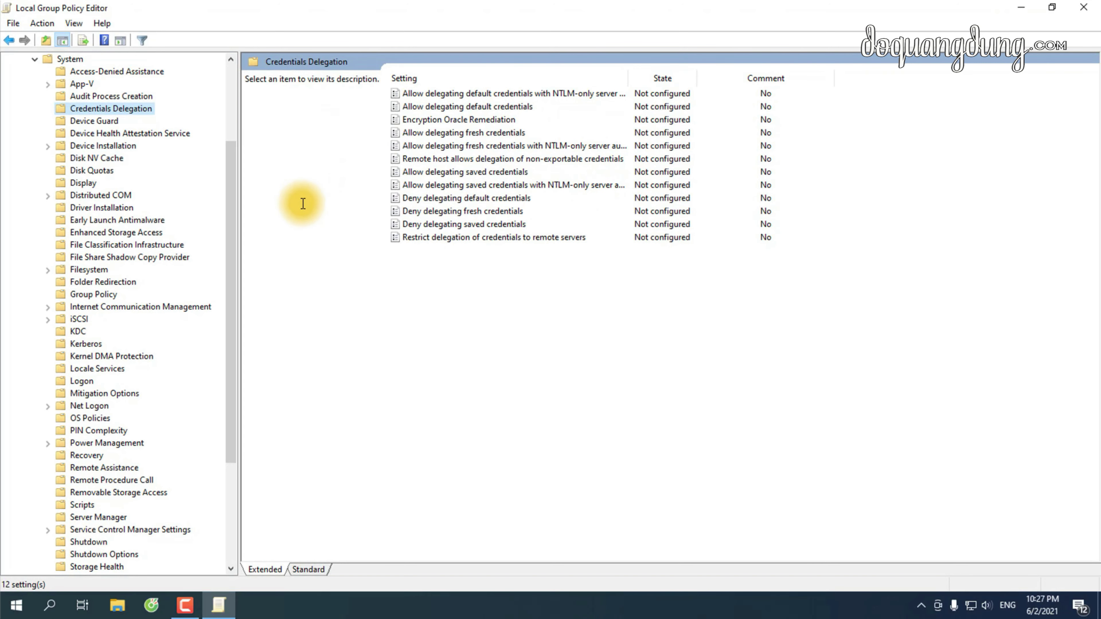
click(457, 122)
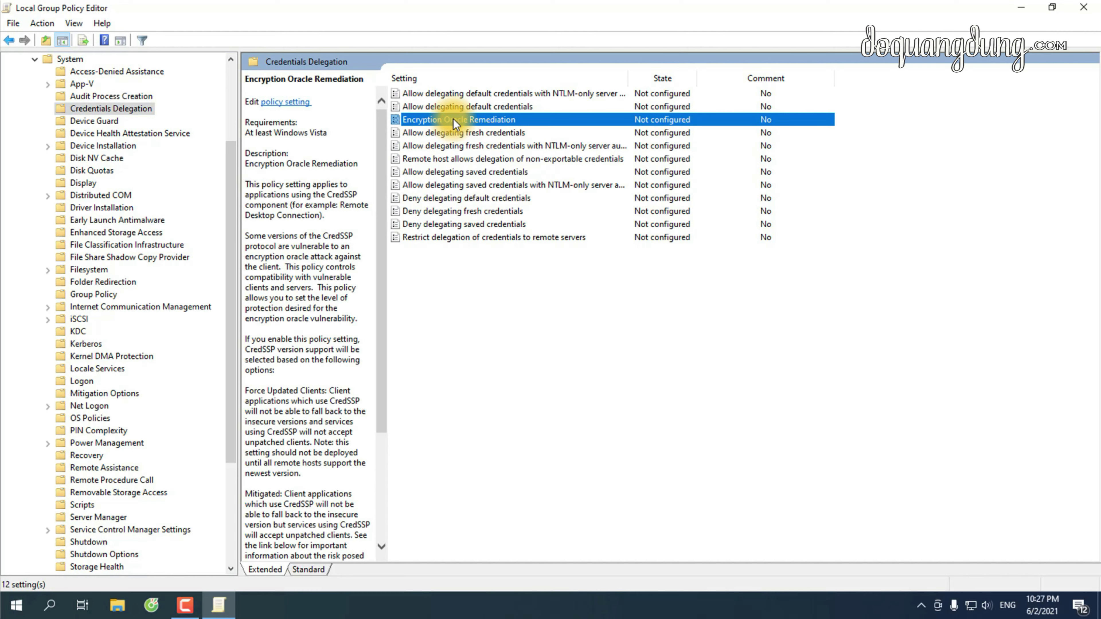
click(1052, 8)
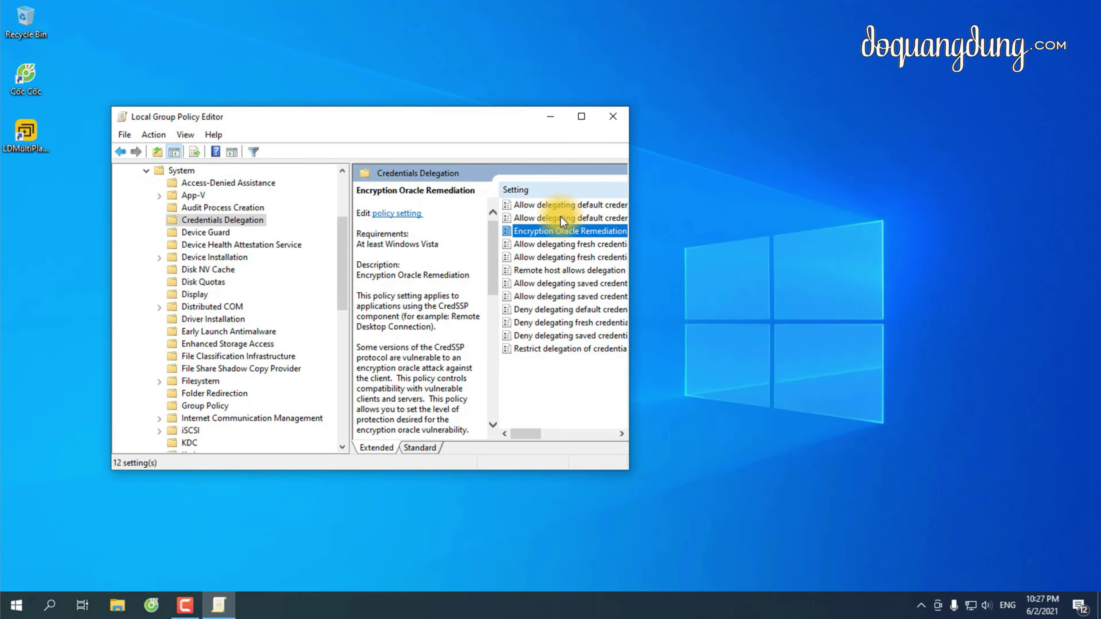
drag(641, 205, 875, 203)
- Enable the Encryption Oracle Remediation policy with its protection level set to Vulnerable and save it
double_click(600, 232)
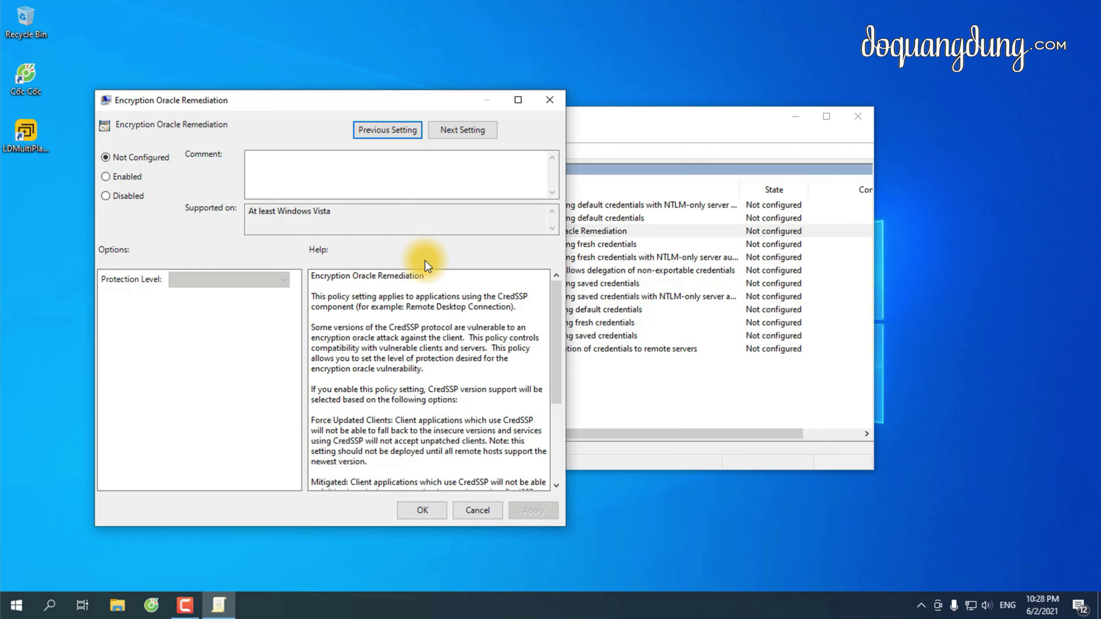
click(113, 178)
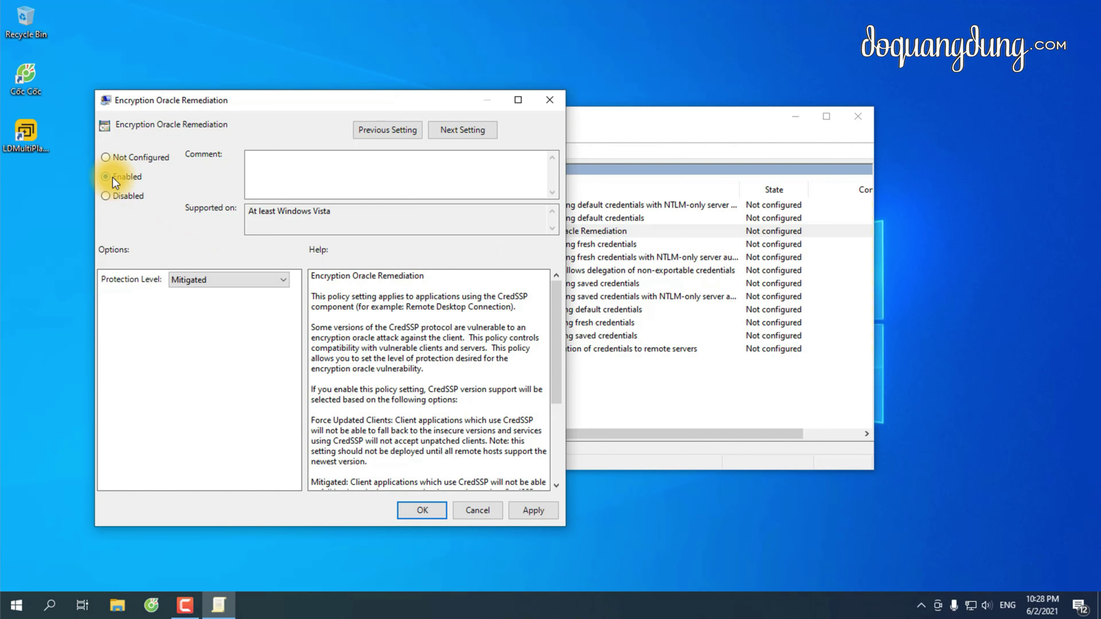
click(195, 279)
click(199, 315)
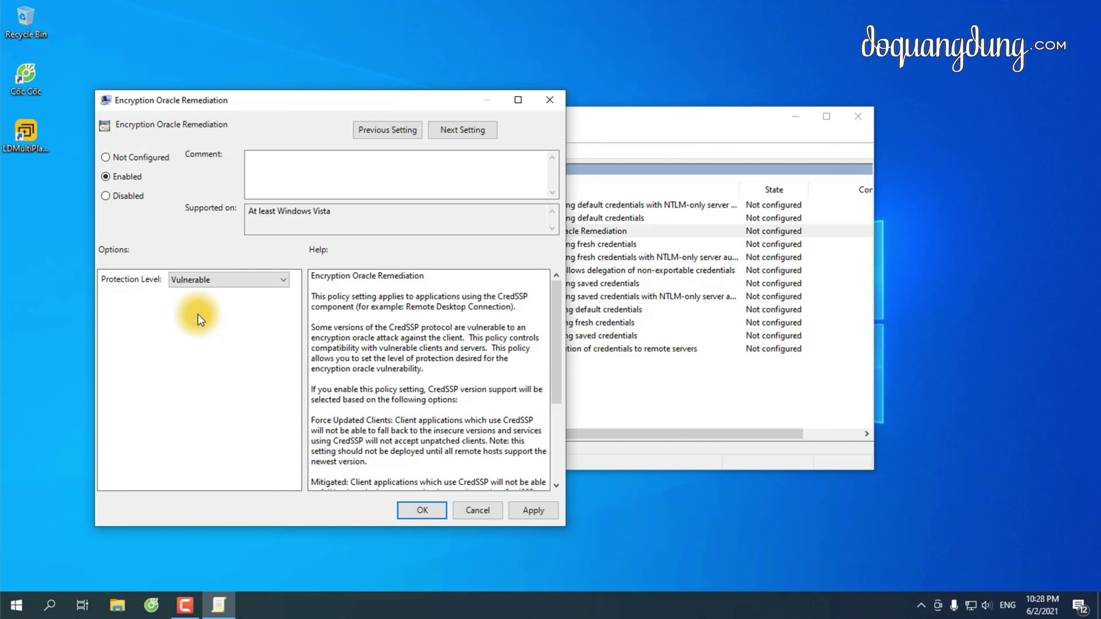
click(418, 508)
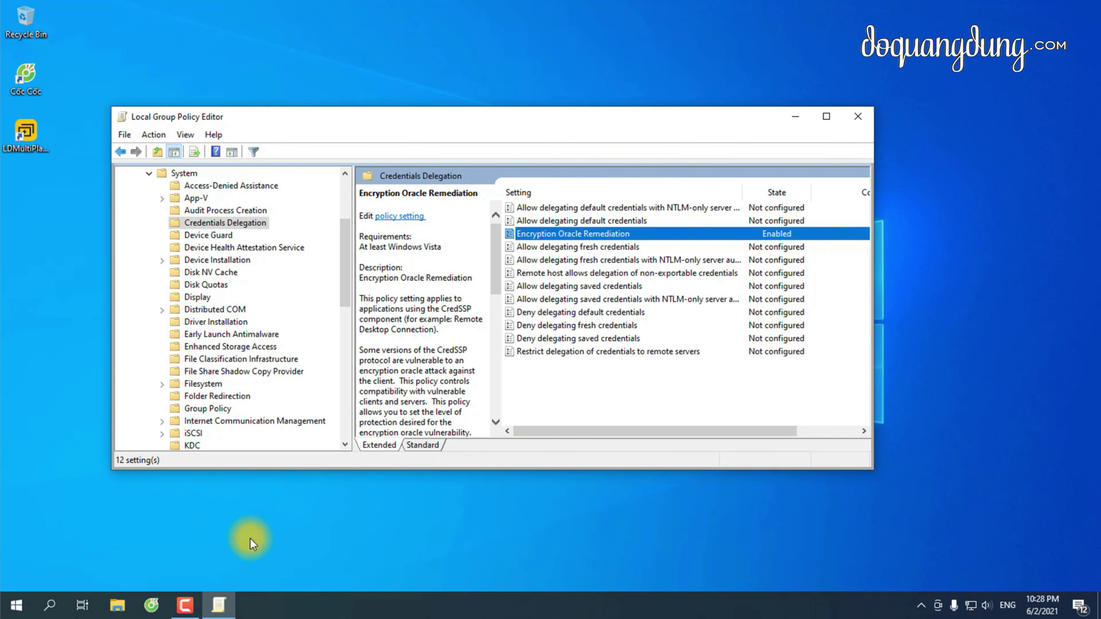
- Switch to the Cốc Cốc browser, open Google, and fill the search box with the suggestion "gpupdate /force not working"
click(153, 607)
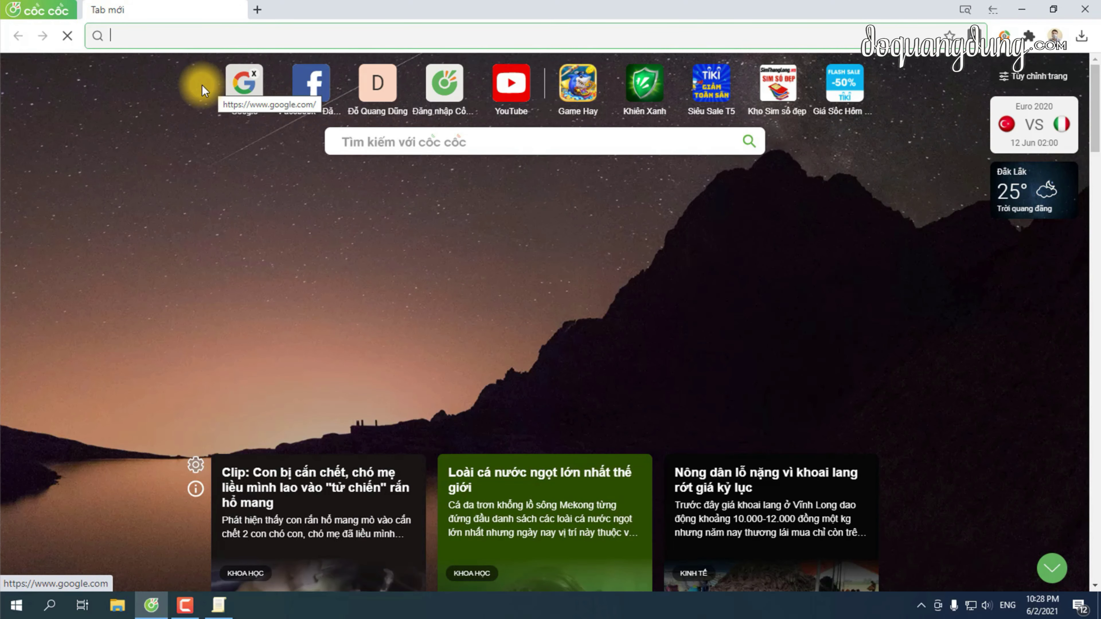
click(243, 96)
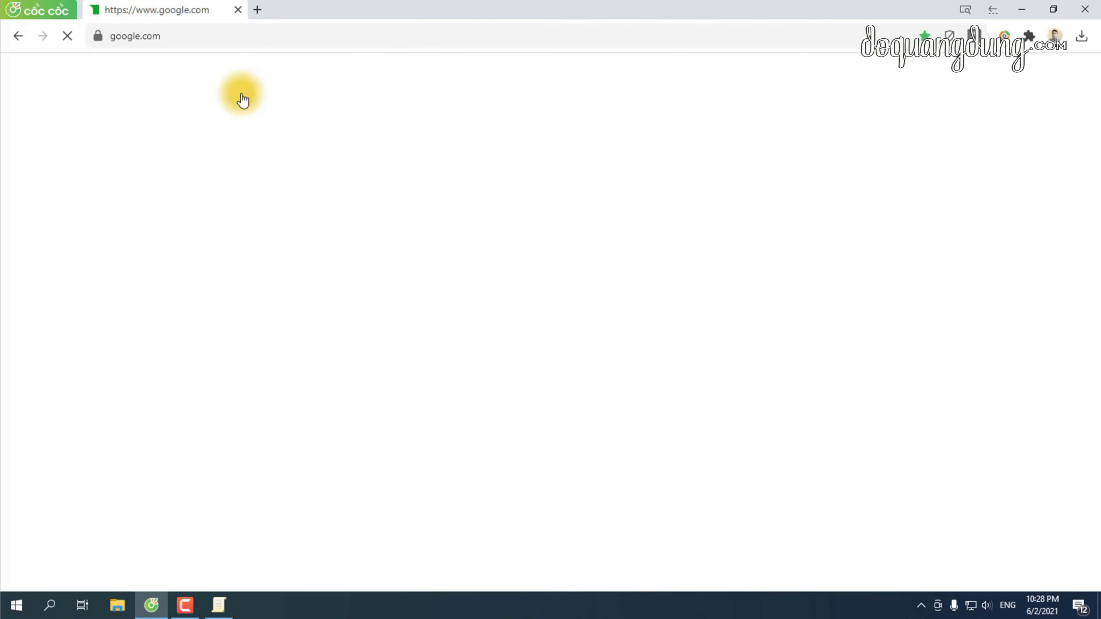
text(gpupdate cm)
key(BackSpace)
key(BackSpace)
key(BackSpace)
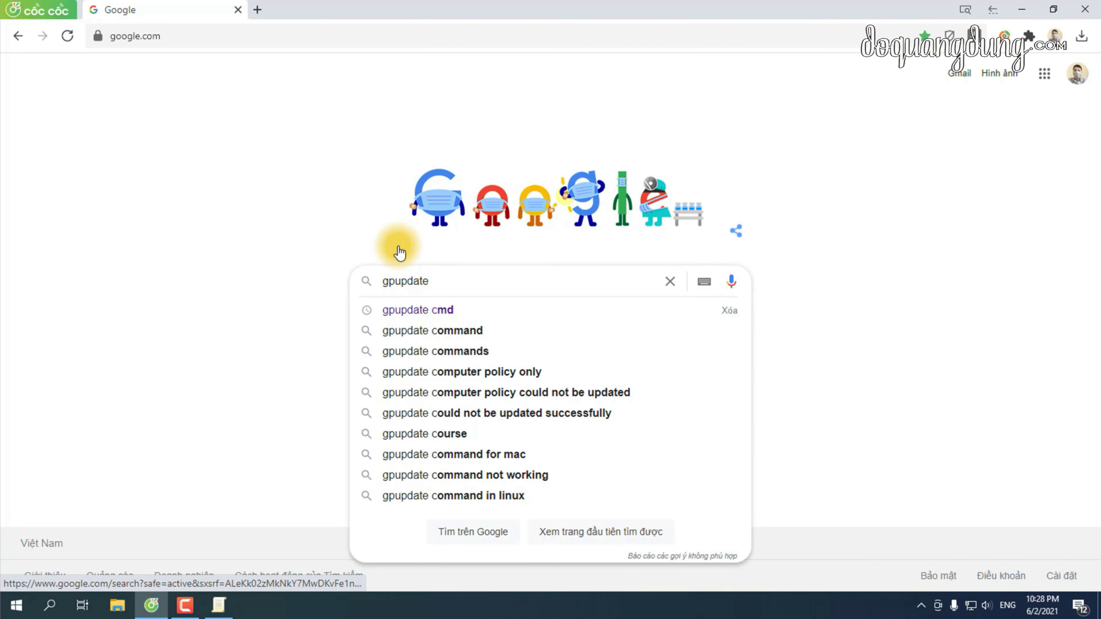
text(/fo)
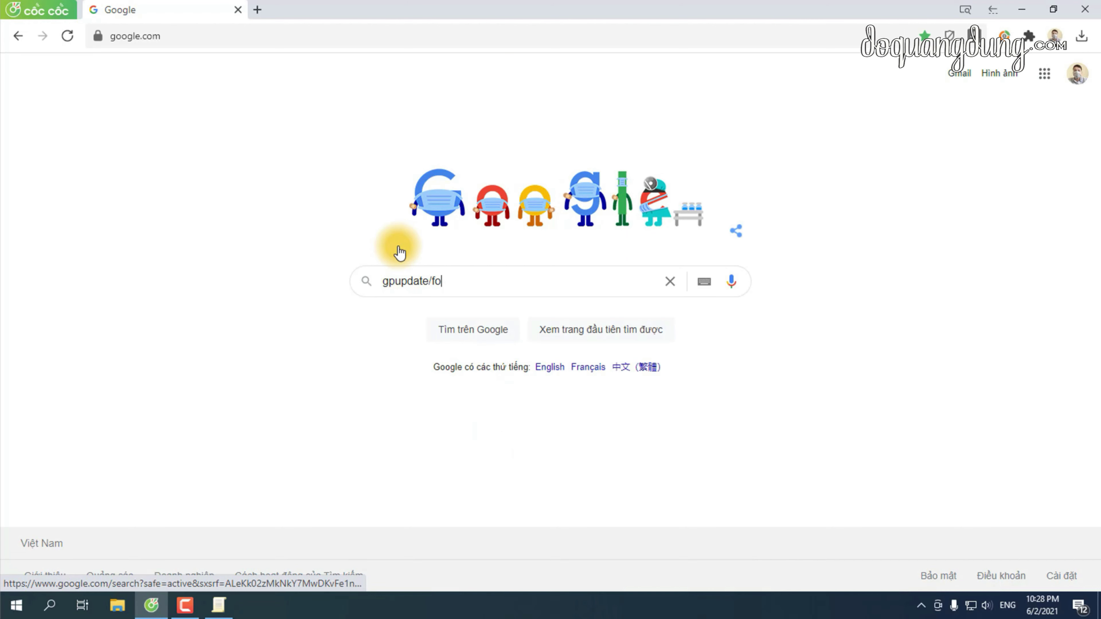
text(r)
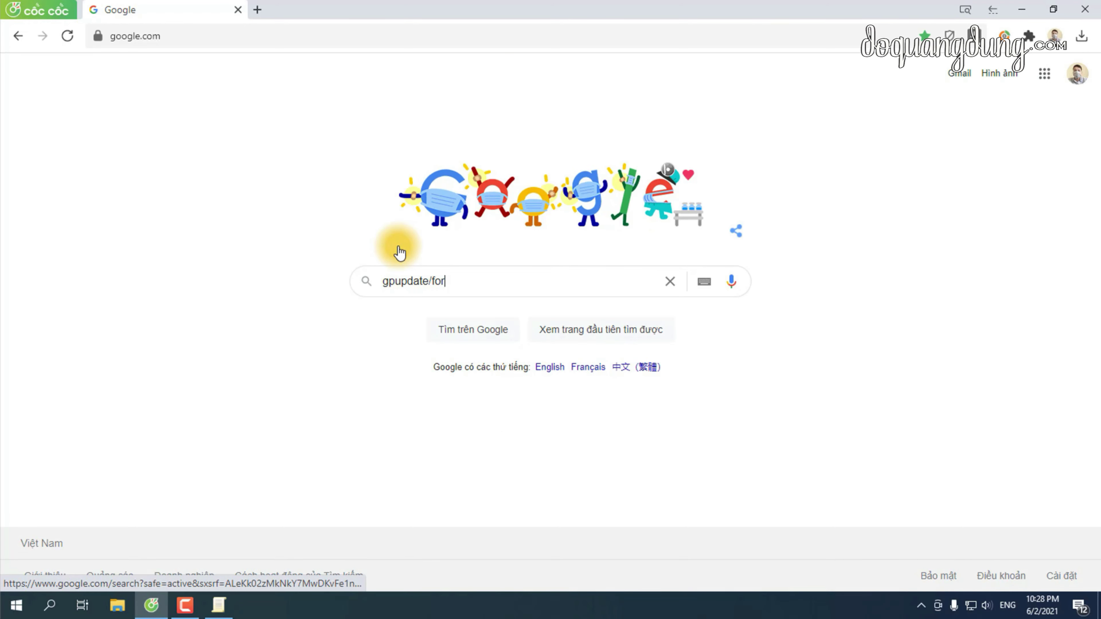
key(BackSpace)
key(BackSpace)
key(BackSpace)
key(BackSpace)
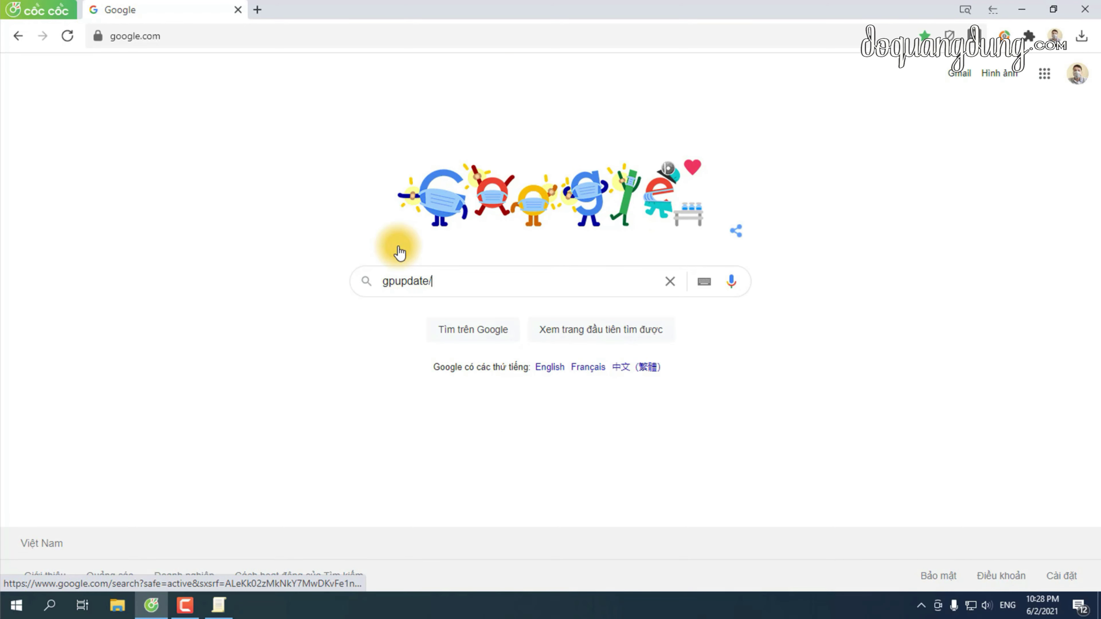
text(/f)
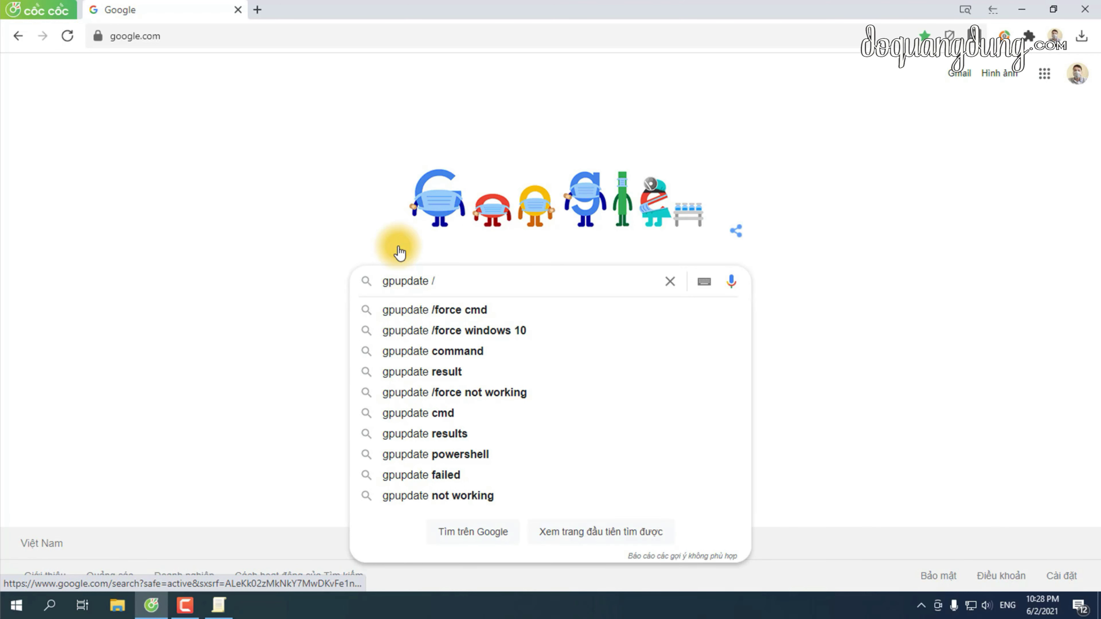
key(Down)
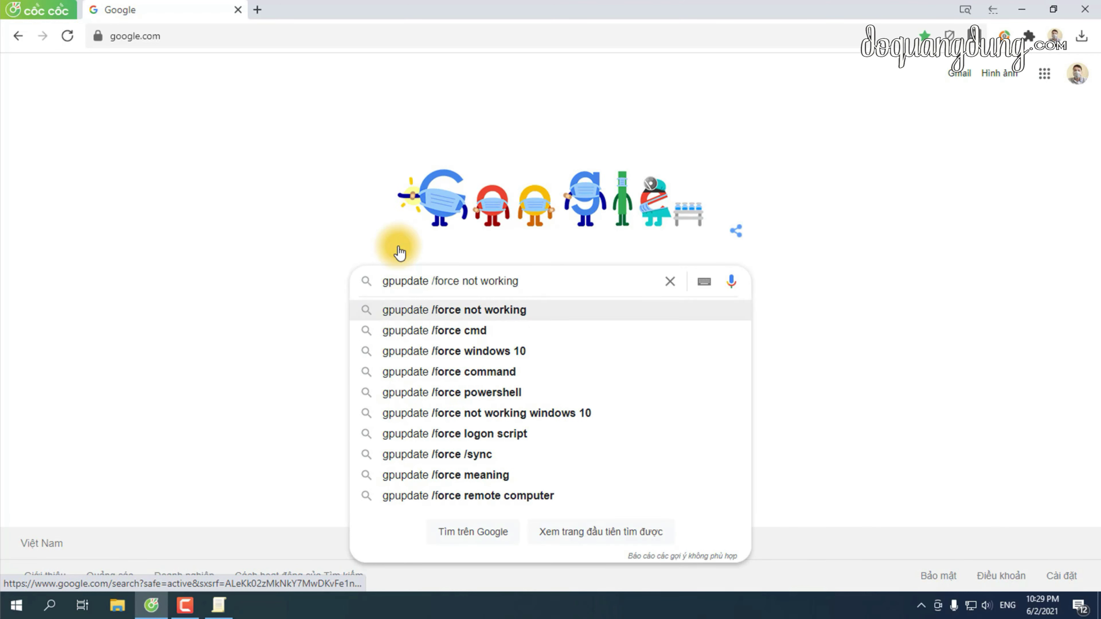
- Copy only the "gpupdate /force" part of the Google search text
key(shift+Right)
key(shift+Right)
key(shift+Right)
key(shift+Right)
key(shift+Right)
key(shift+Right)
key(shift+Right)
key(shift+Right)
key(shift+Right)
key(shift+Right)
key(shift+Right)
key(shift+Right)
key(shift+Right)
key(shift+Right)
key(shift+Right)
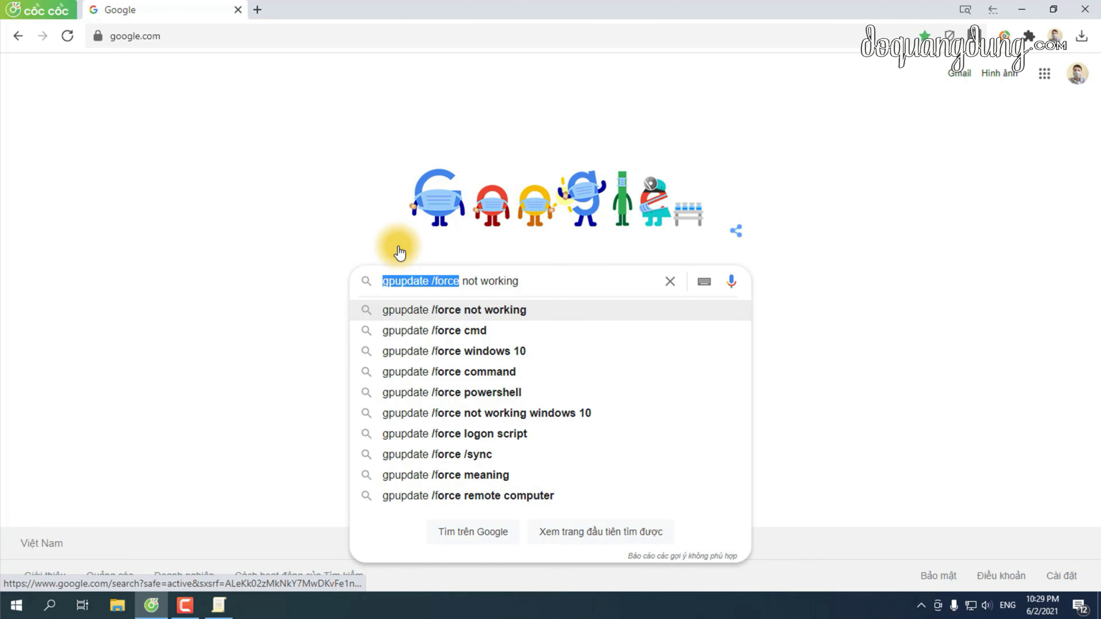
right_click(421, 286)
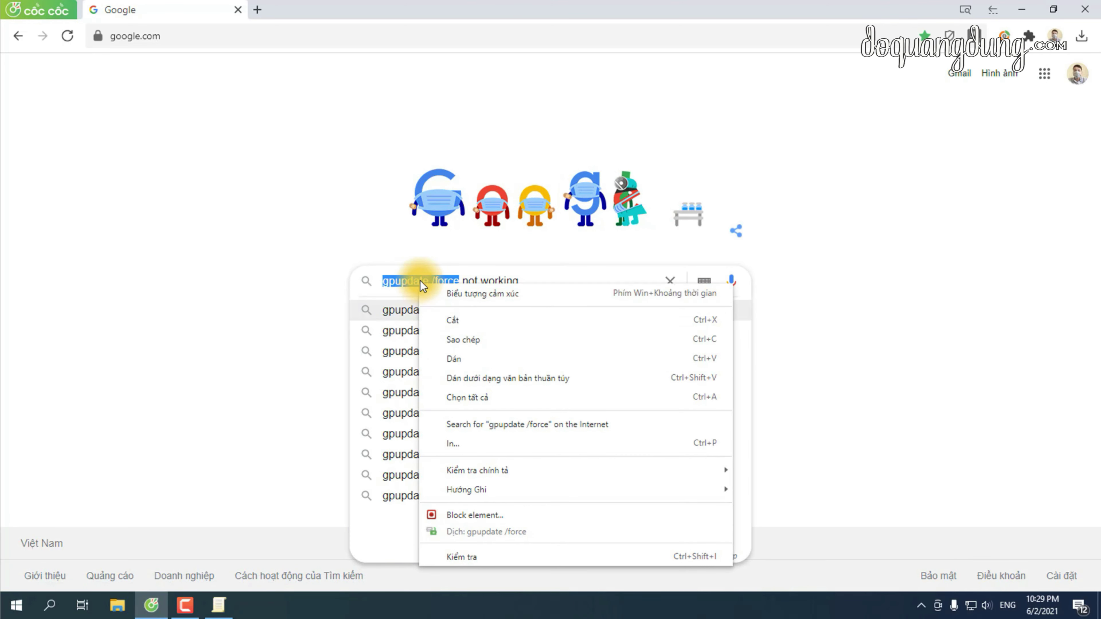
click(466, 344)
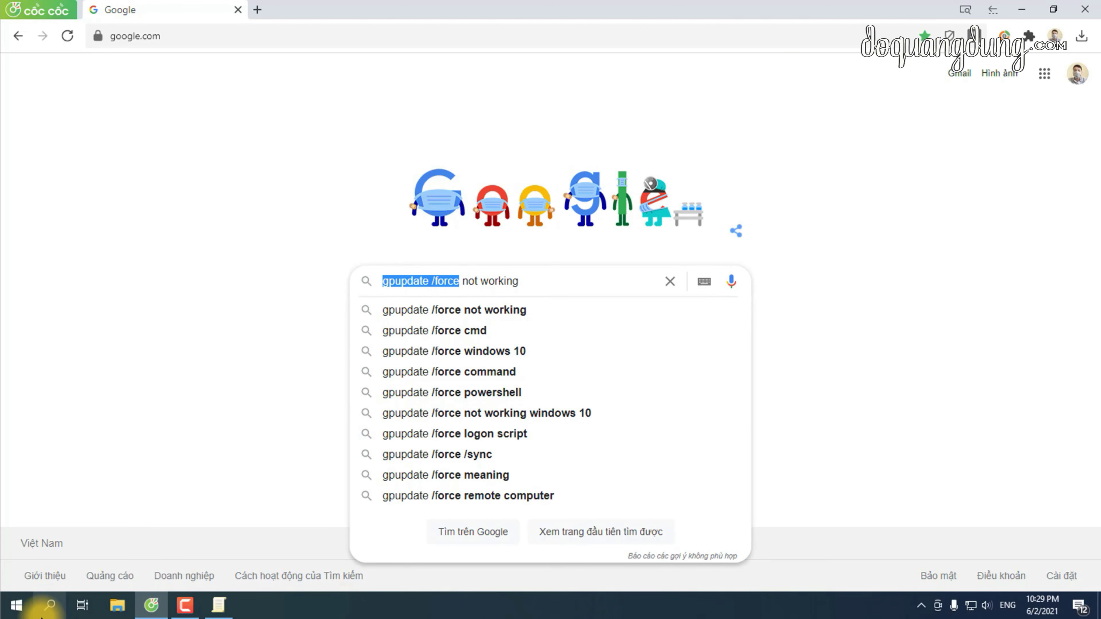
- Run the copied gpupdate /force command through Windows search and close the Local Group Policy Editor
click(49, 605)
right_click(67, 578)
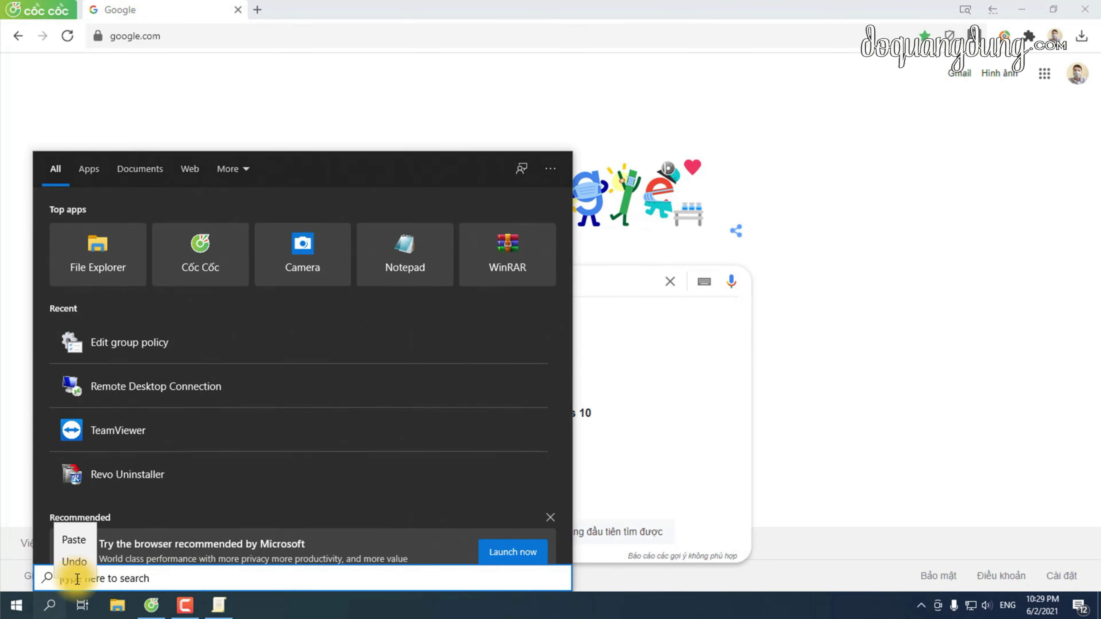
click(86, 540)
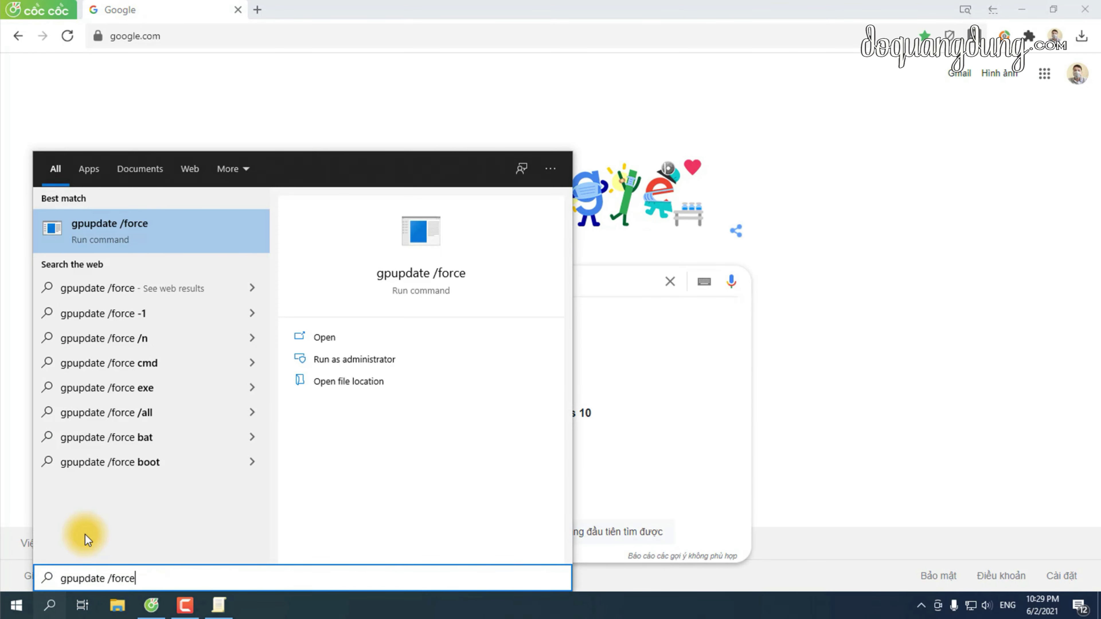
key(Return)
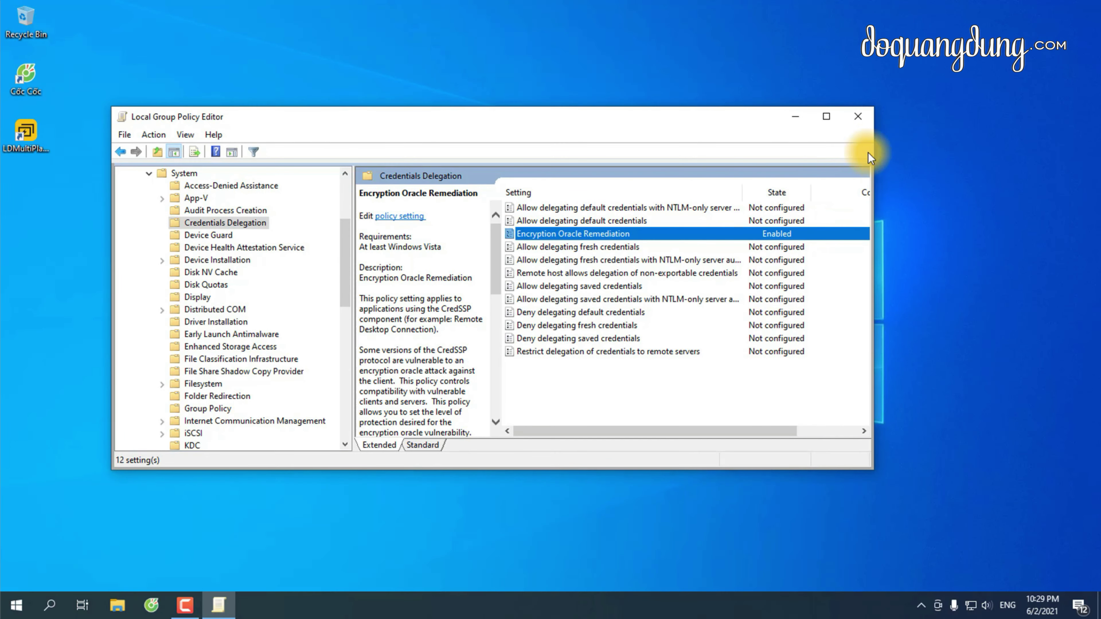
click(857, 116)
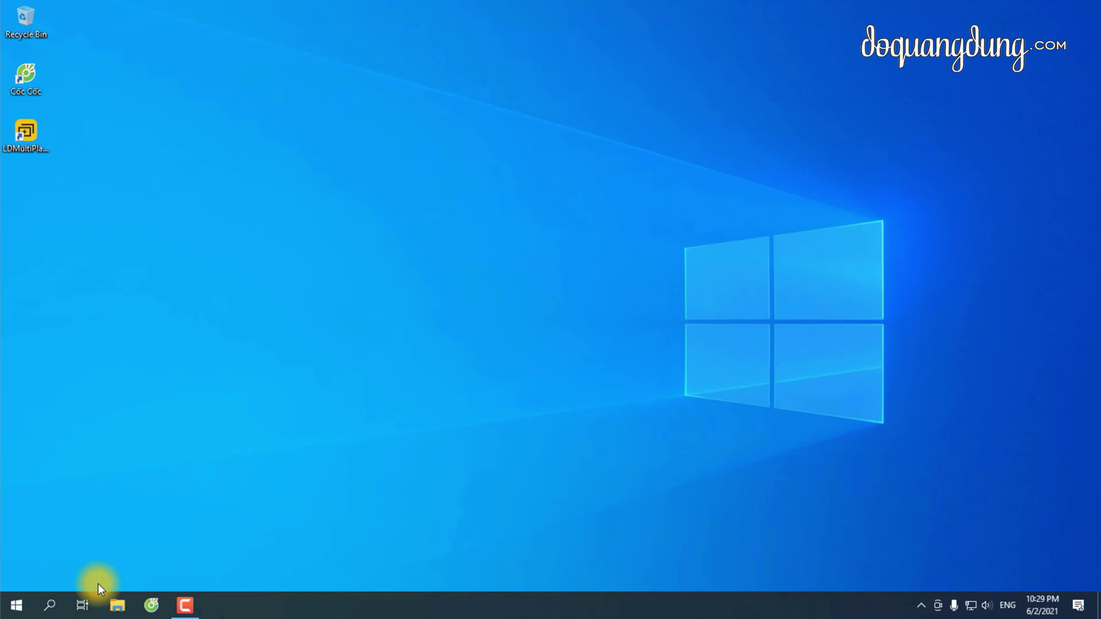
click(59, 604)
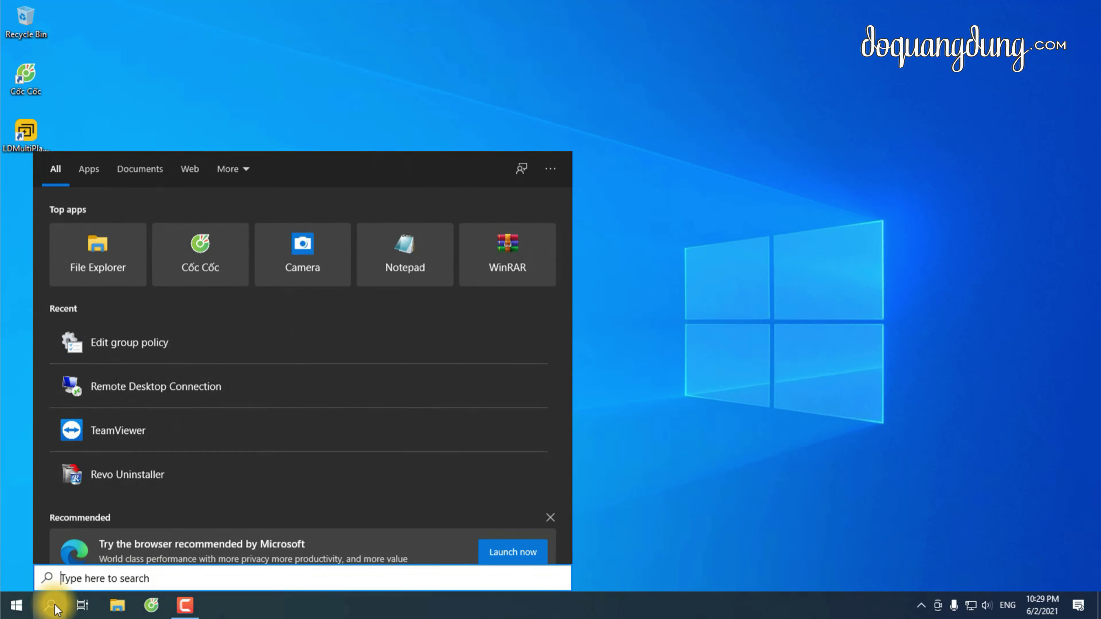
click(210, 391)
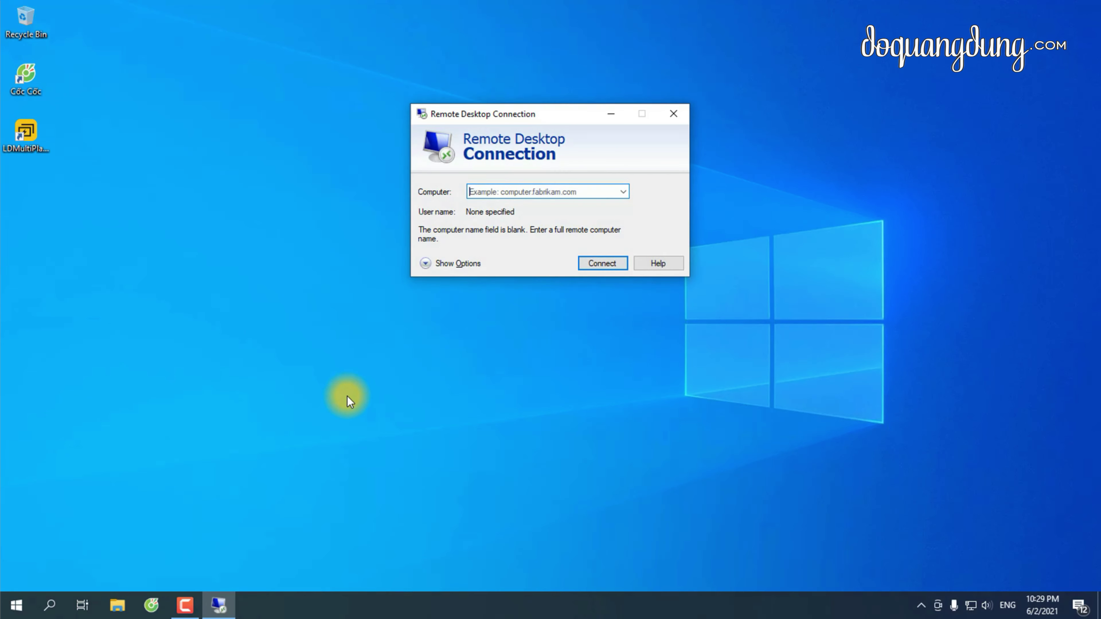
click(623, 192)
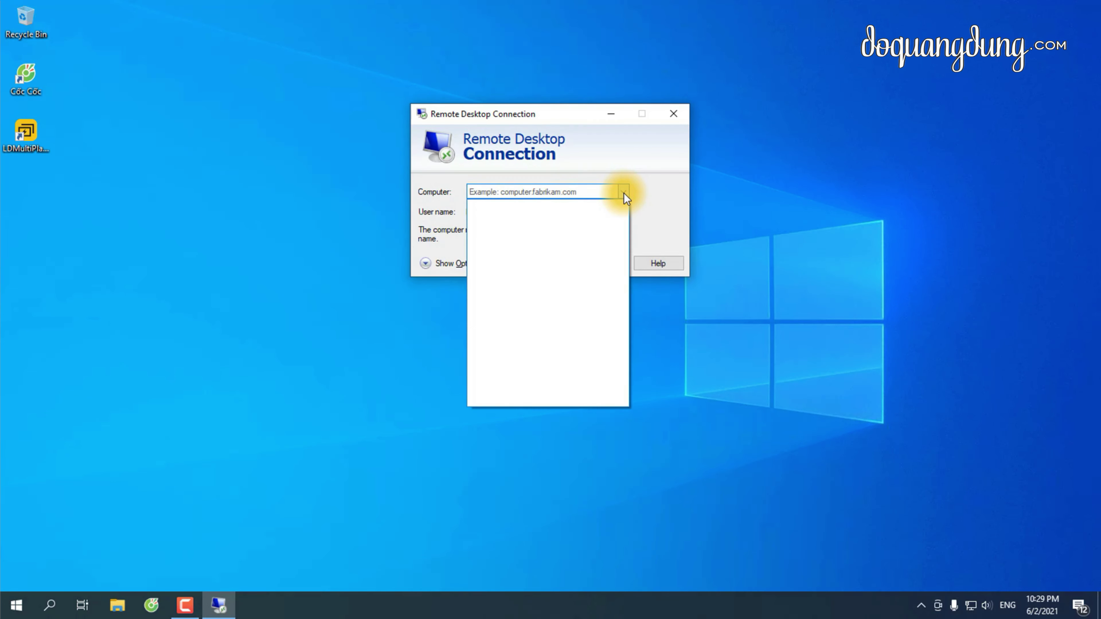
click(623, 193)
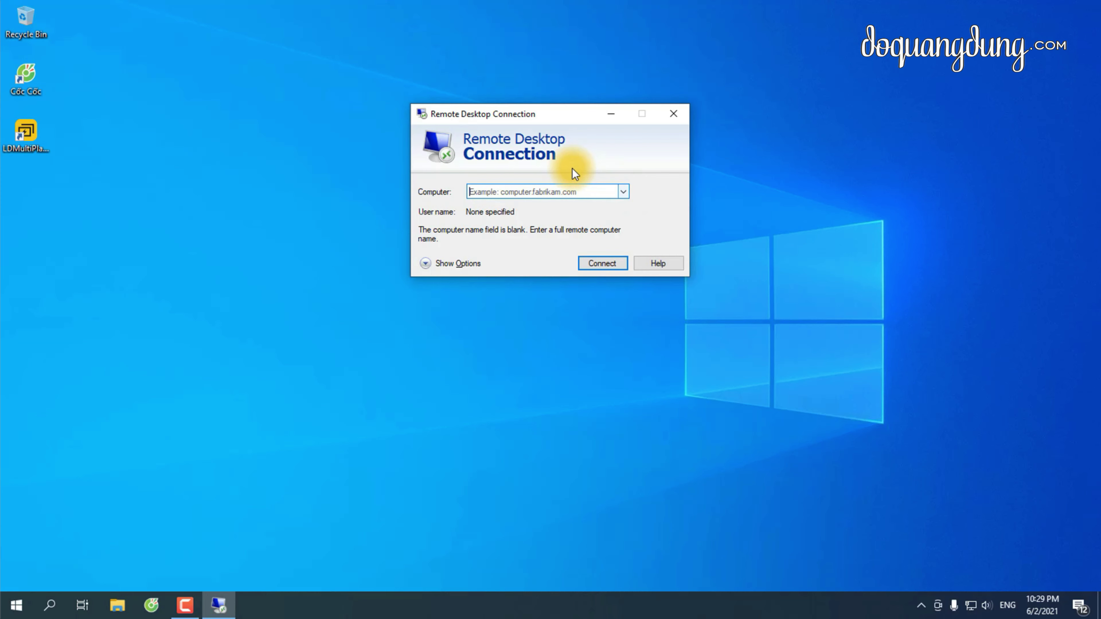
text(192.)
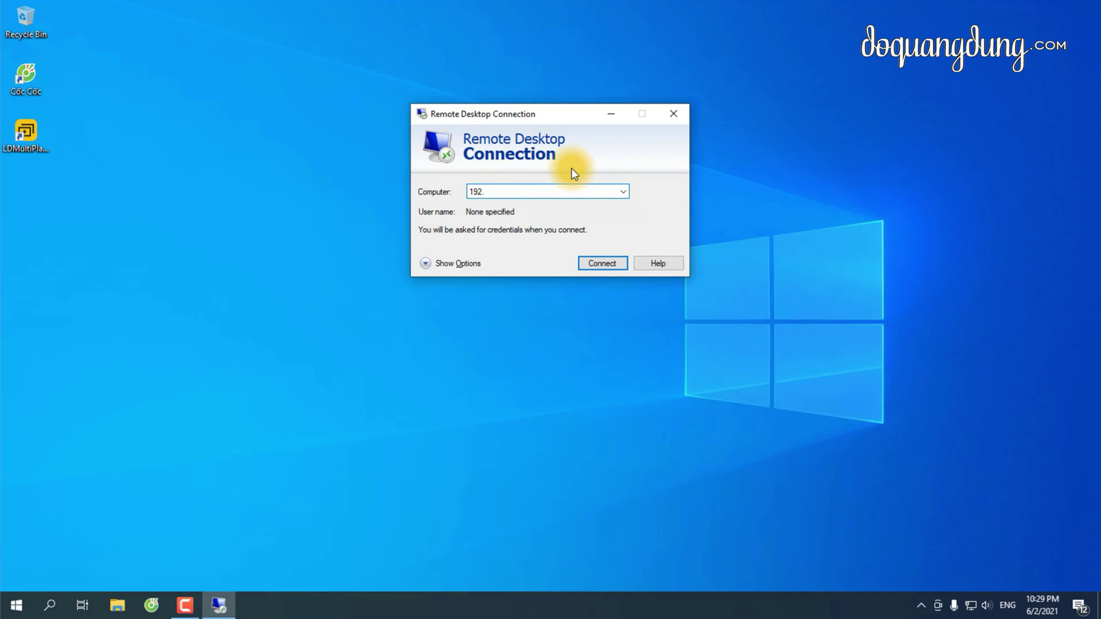
text(53.170.218)
click(593, 263)
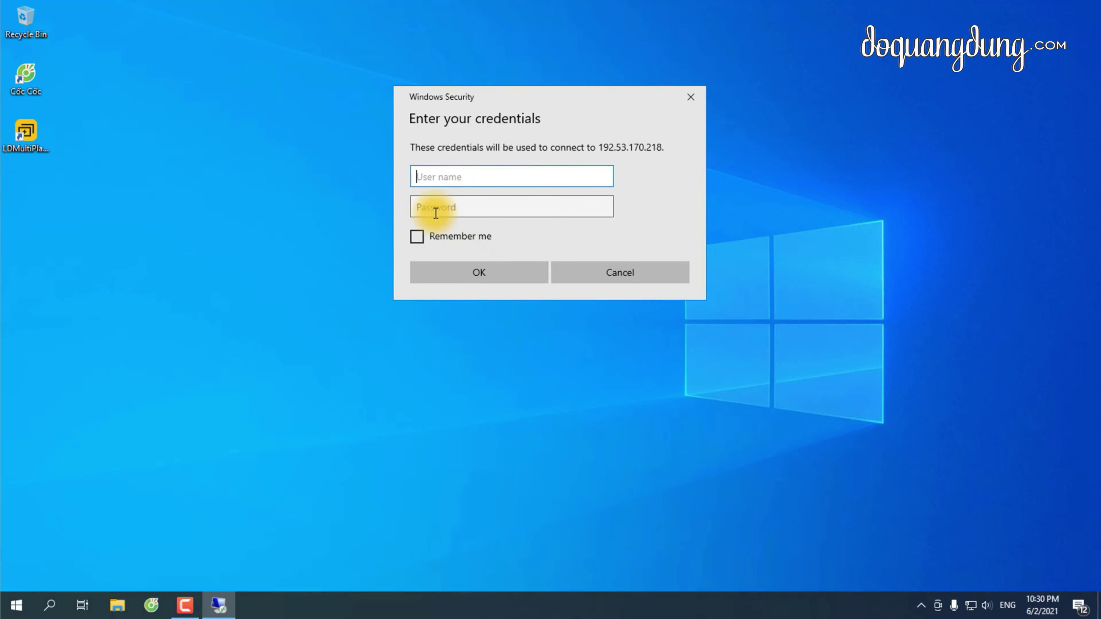
- Log in to the remote computer as administrator with the account password, remember the credentials, and accept the untrusted certificate
click(416, 237)
click(439, 178)
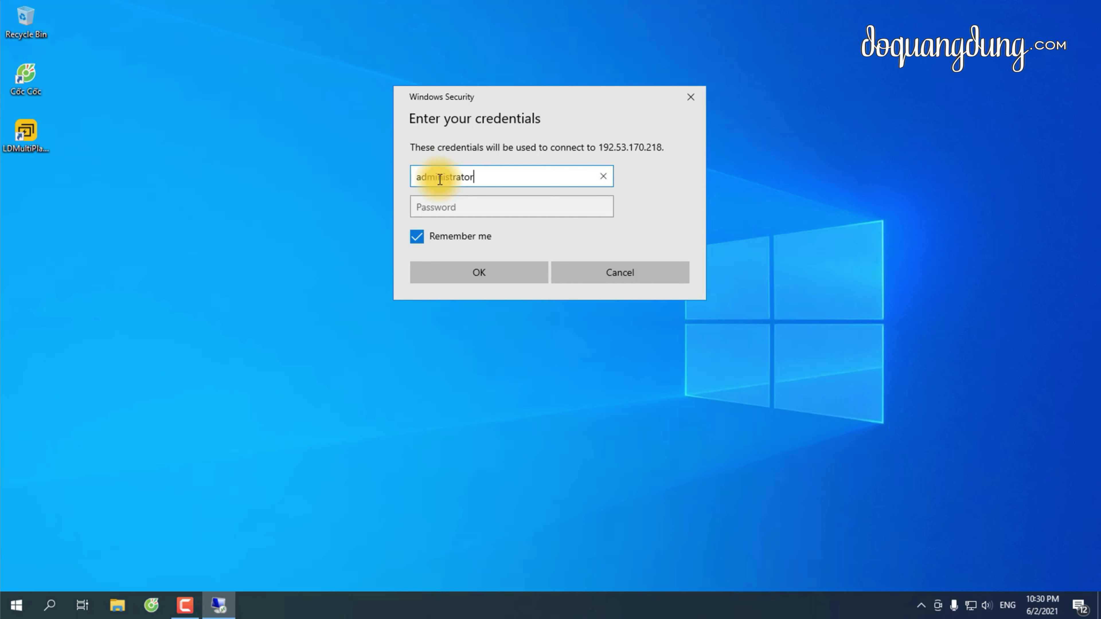
key(Tab)
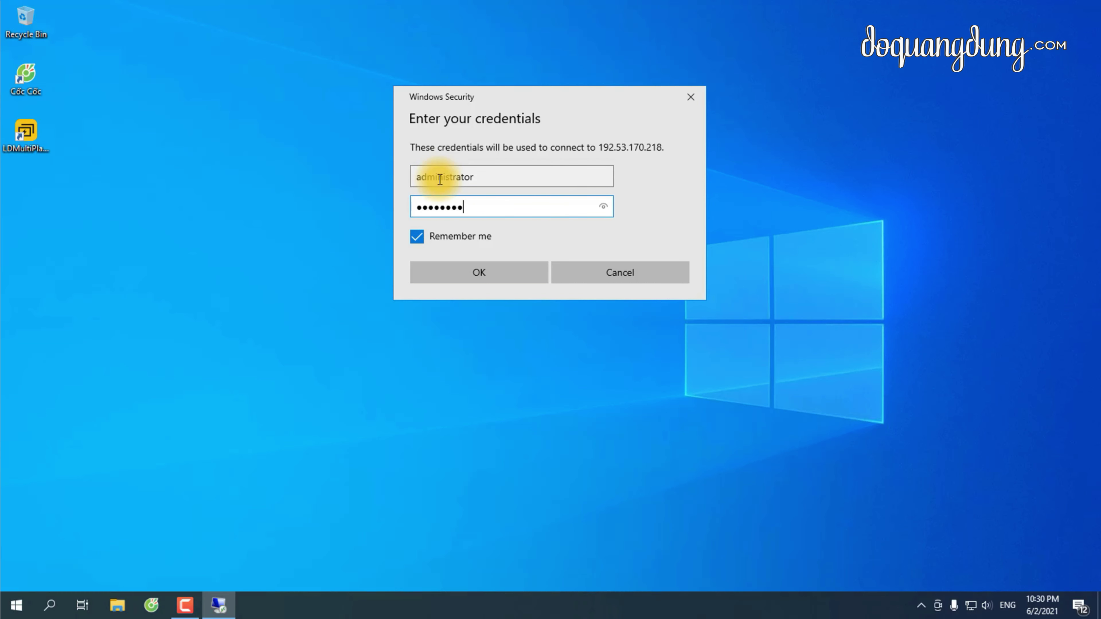
key(Return)
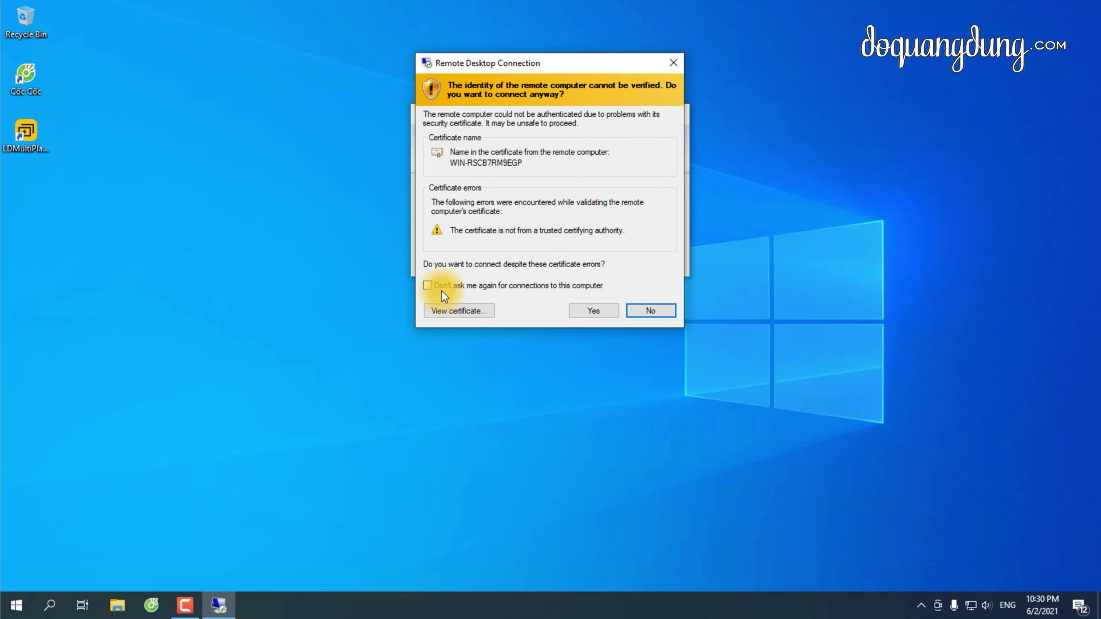
click(594, 311)
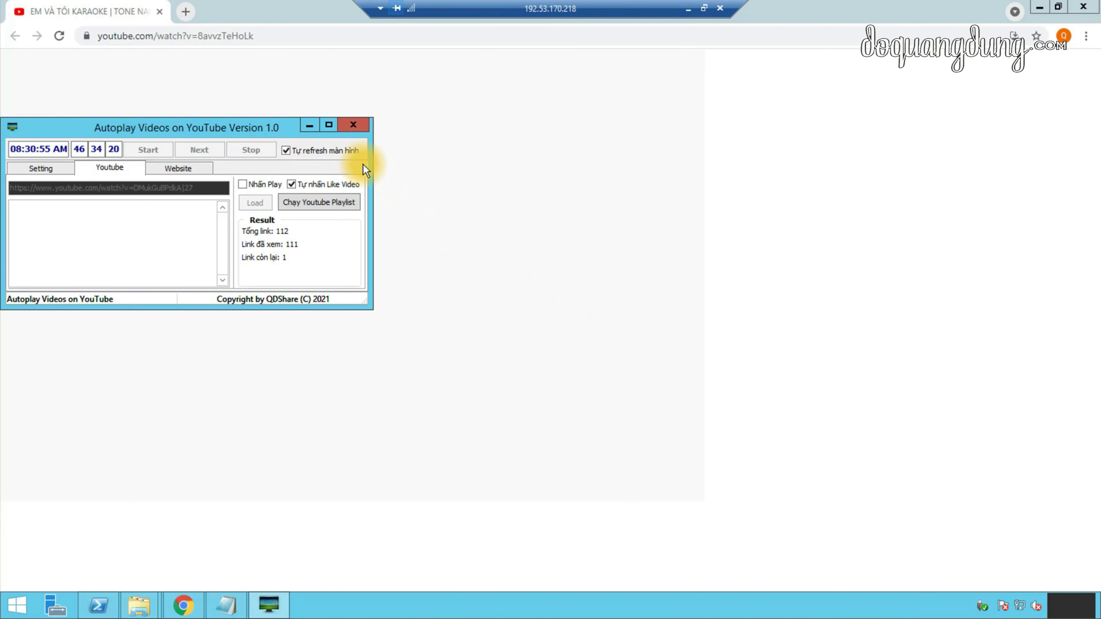
- Close the Autoplay Videos on YouTube program on the remote desktop and resume the paused YouTube video
click(354, 123)
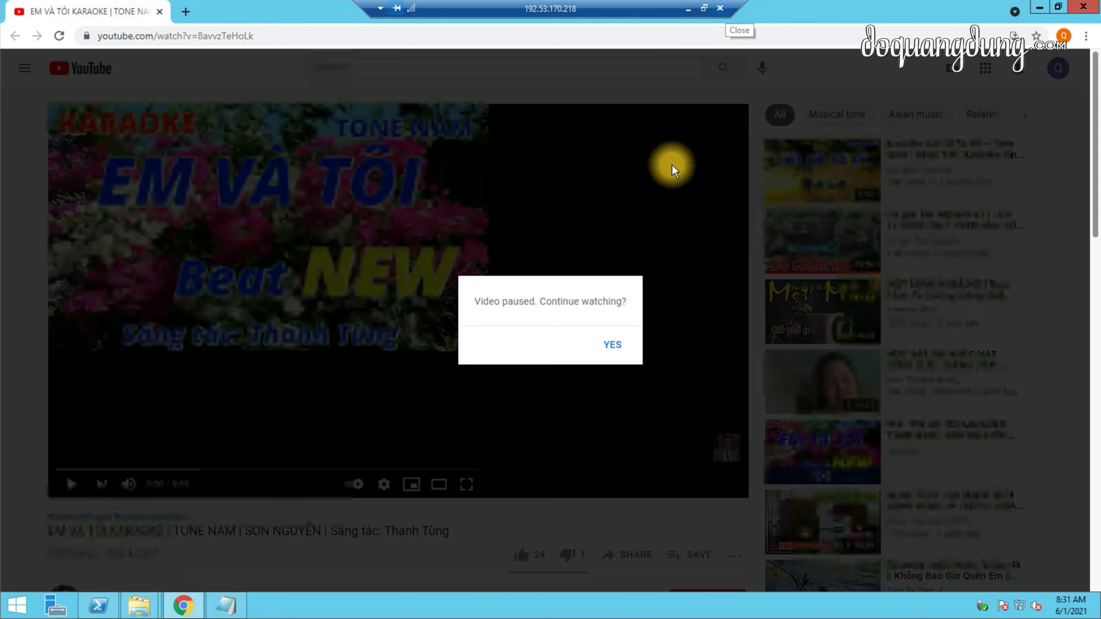
click(611, 347)
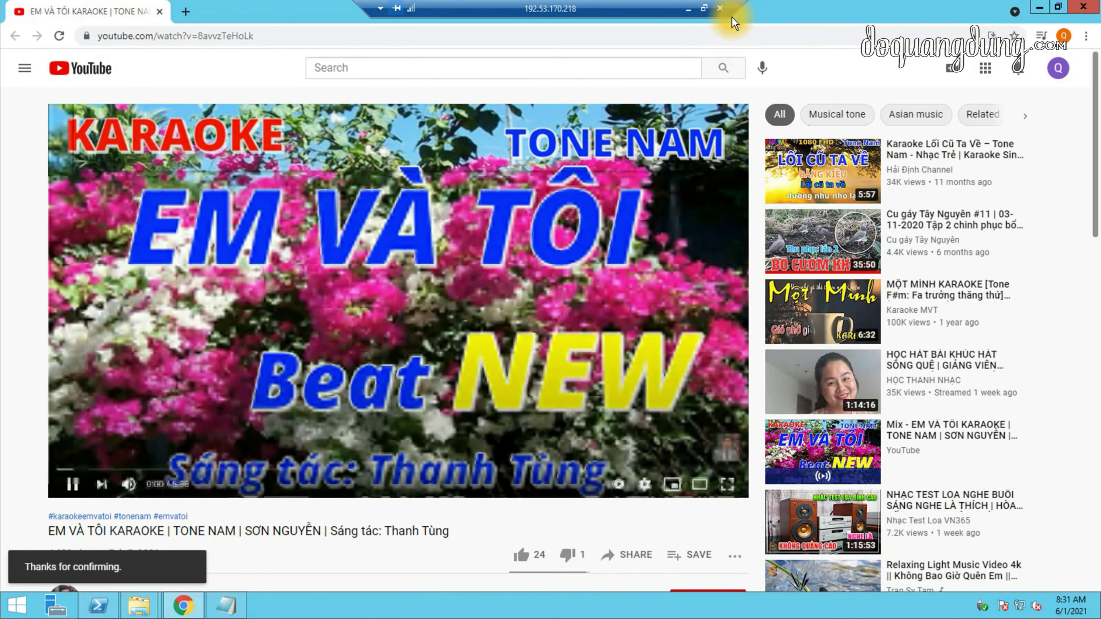
- Disconnect the remote session to 192.53.170.218
click(720, 8)
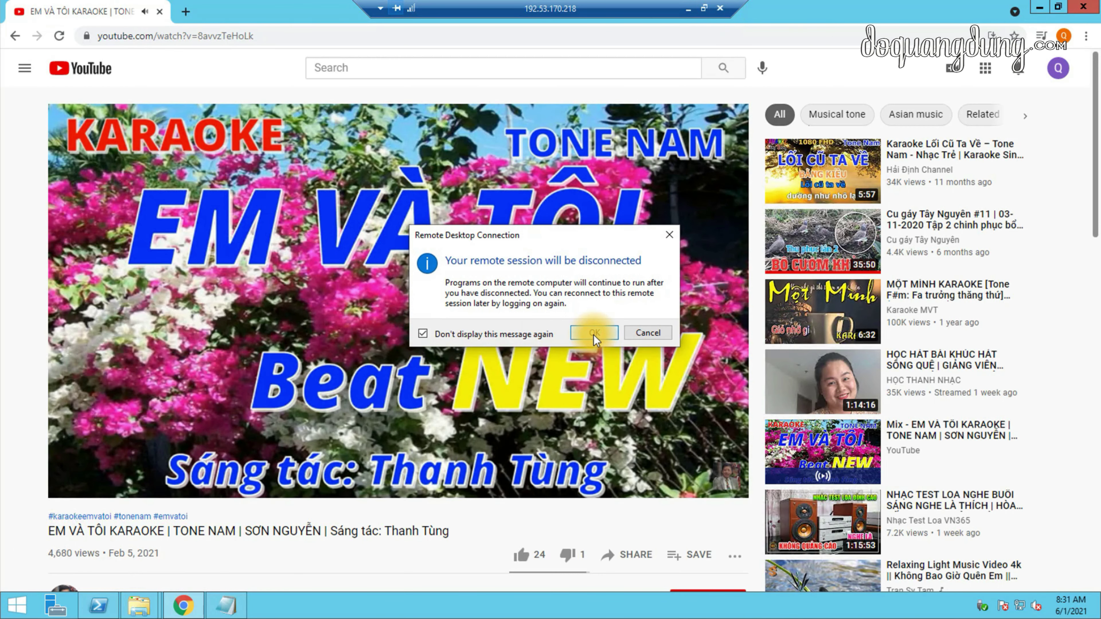
click(593, 333)
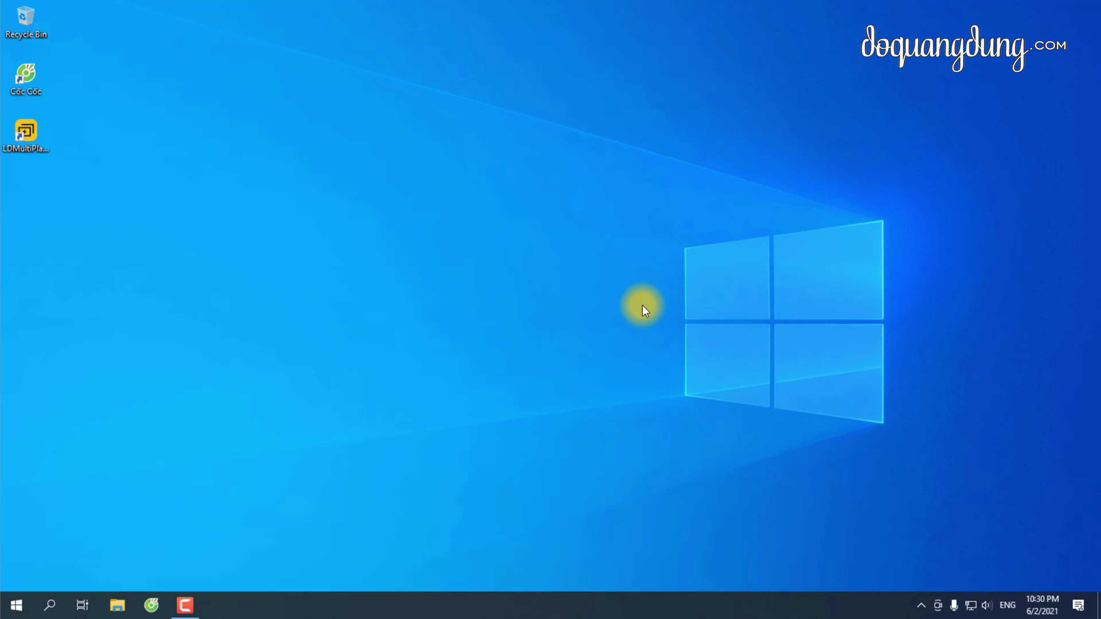
- Set the local display resolution to 1280 × 720, keep the change, and close the display settings
right_click(399, 238)
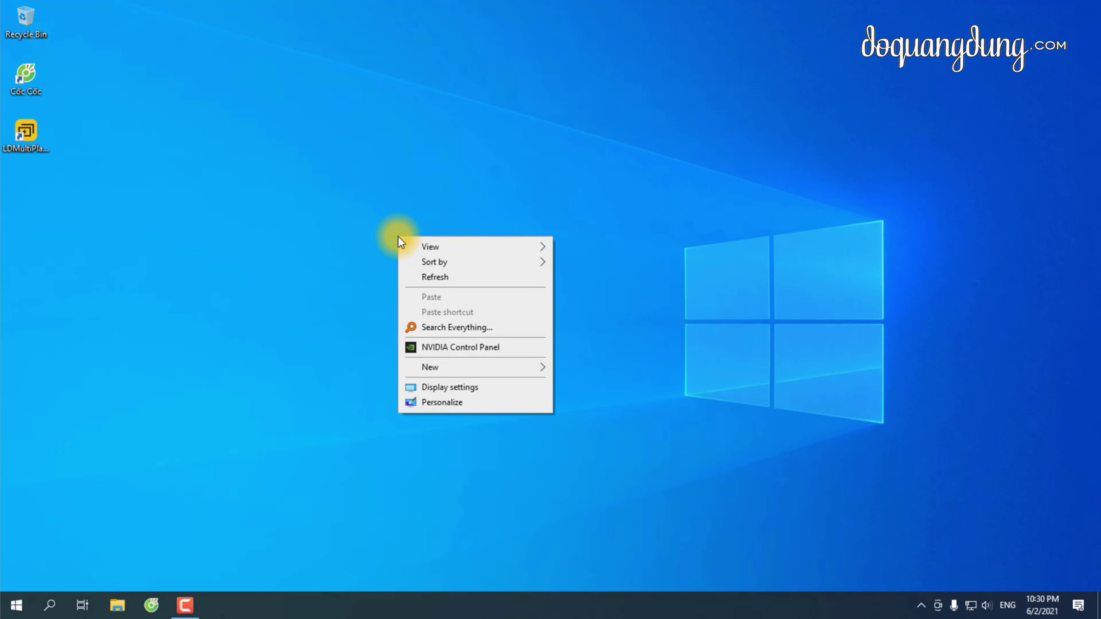
click(468, 393)
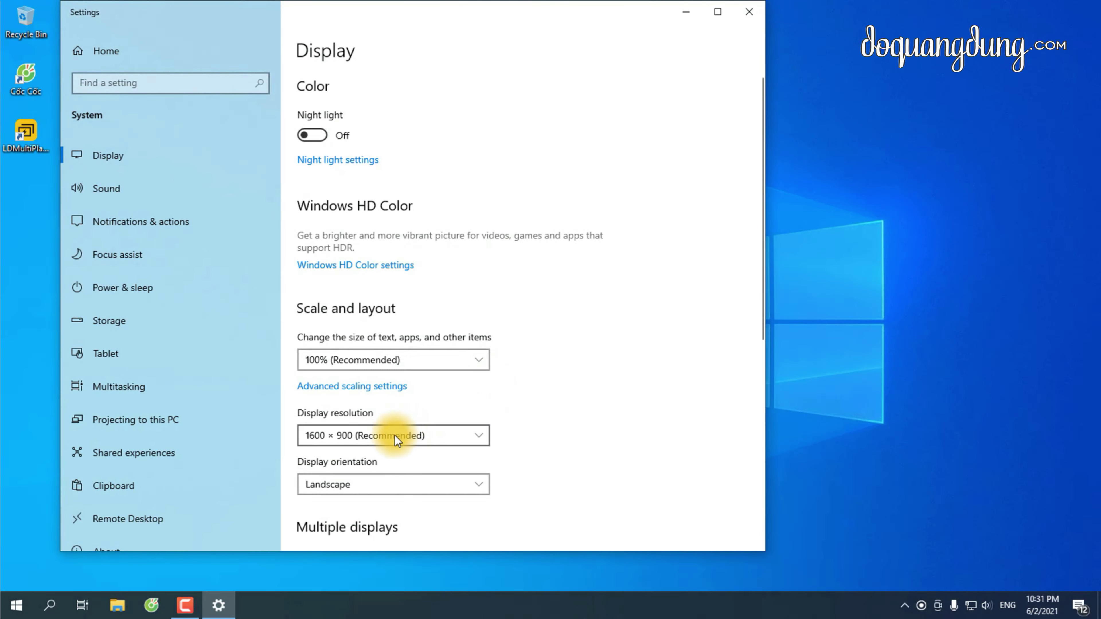
click(395, 435)
click(330, 479)
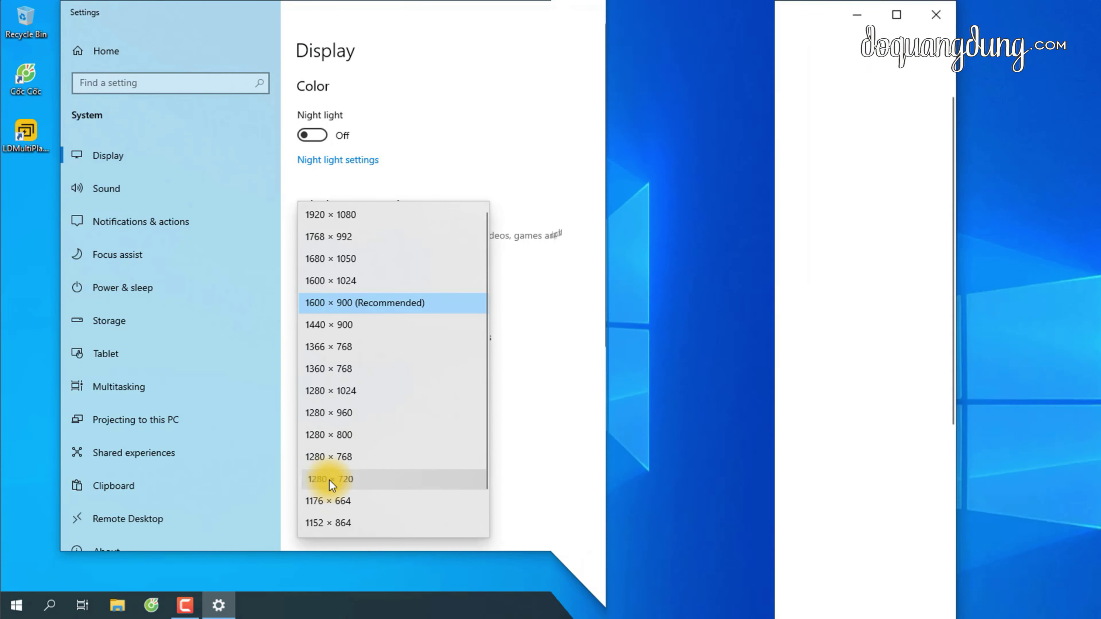
click(636, 325)
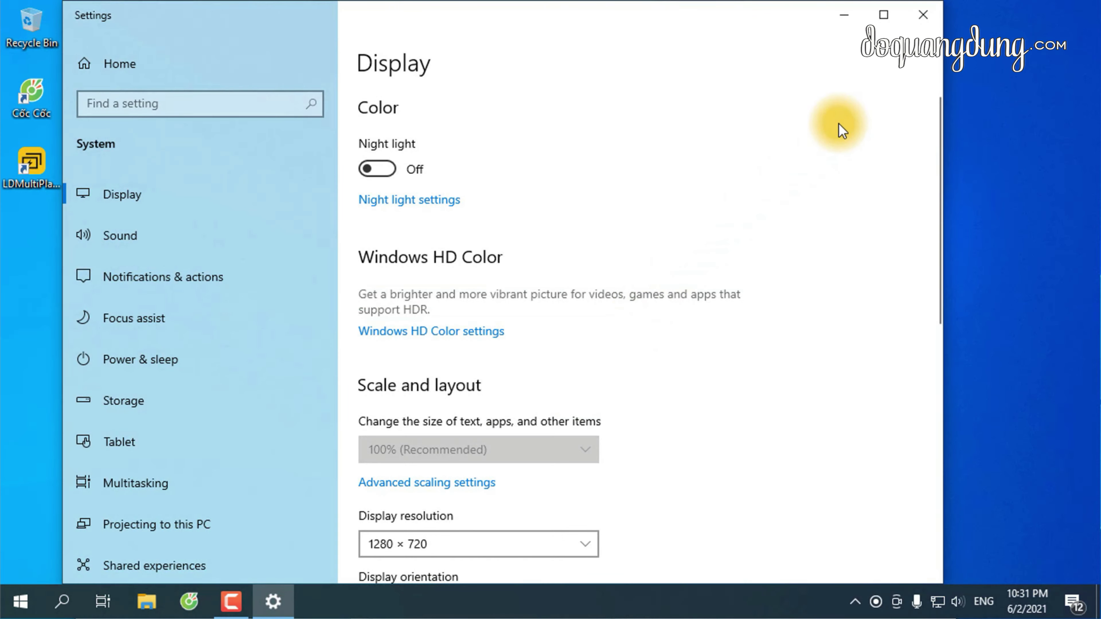
click(922, 13)
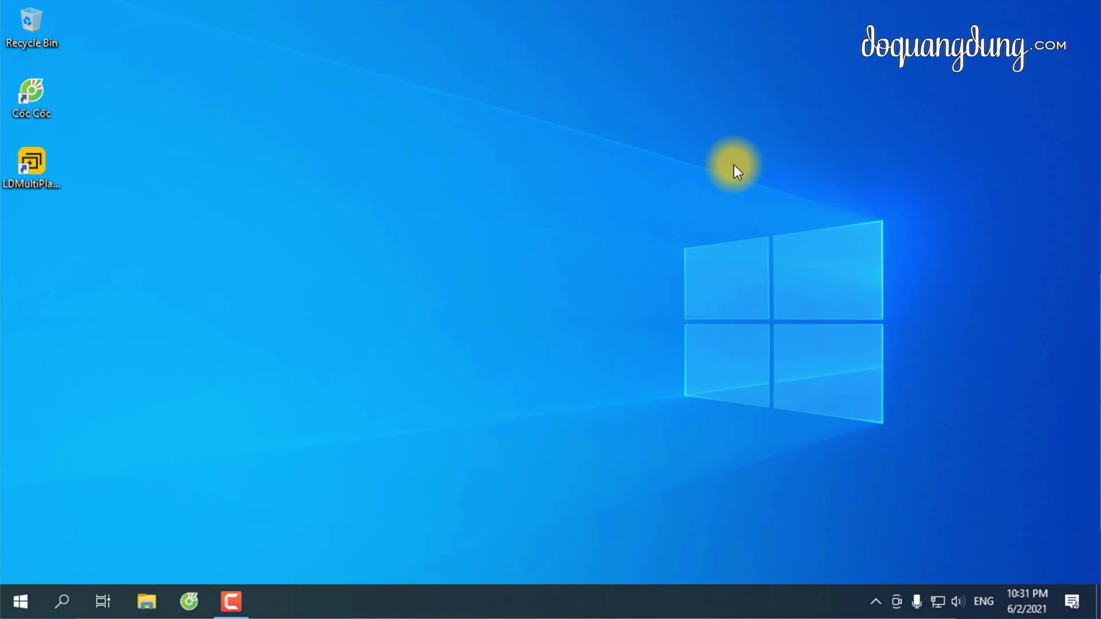
- Open Remote Desktop Connection through Windows search and pin it to the taskbar
click(62, 601)
click(130, 328)
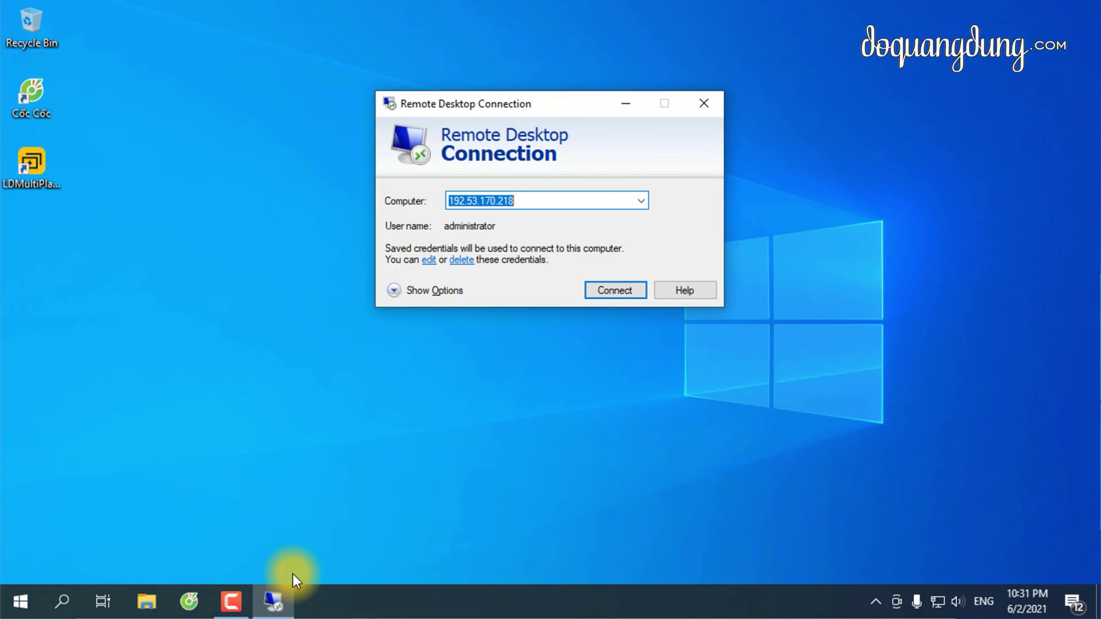
right_click(274, 598)
click(251, 538)
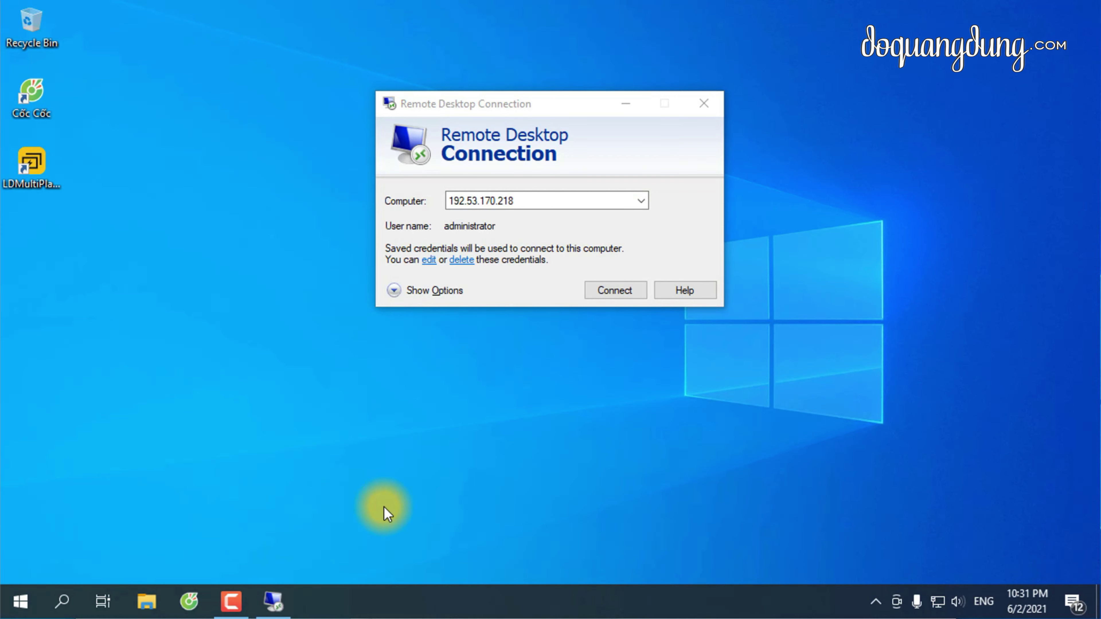
- Reconnect to 192.53.170.218 with the saved administrator credentials
click(641, 201)
click(641, 203)
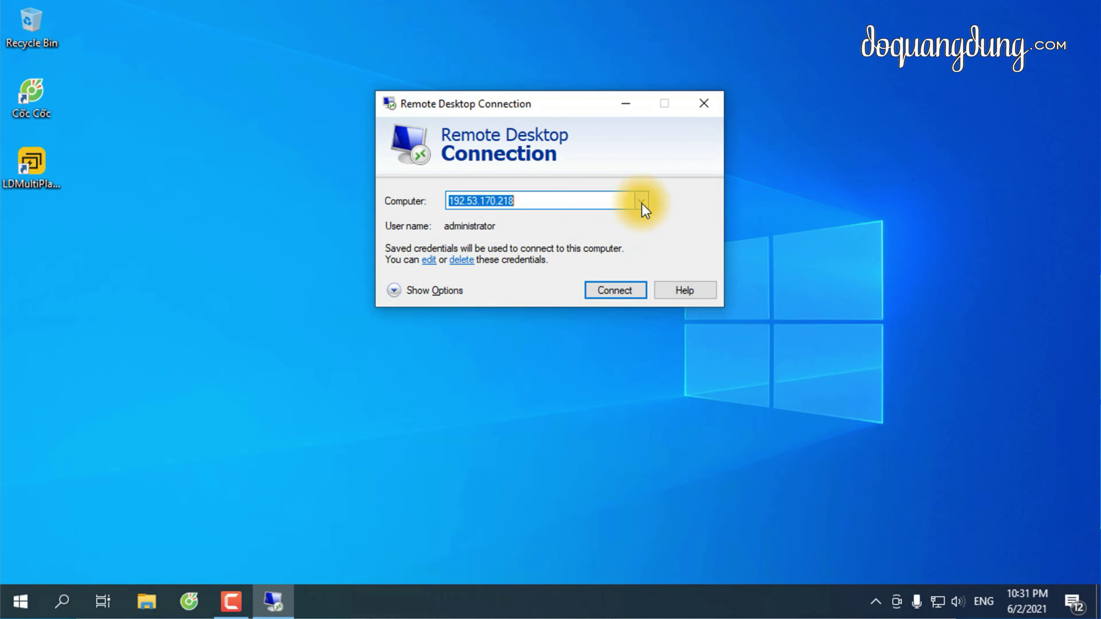
click(619, 289)
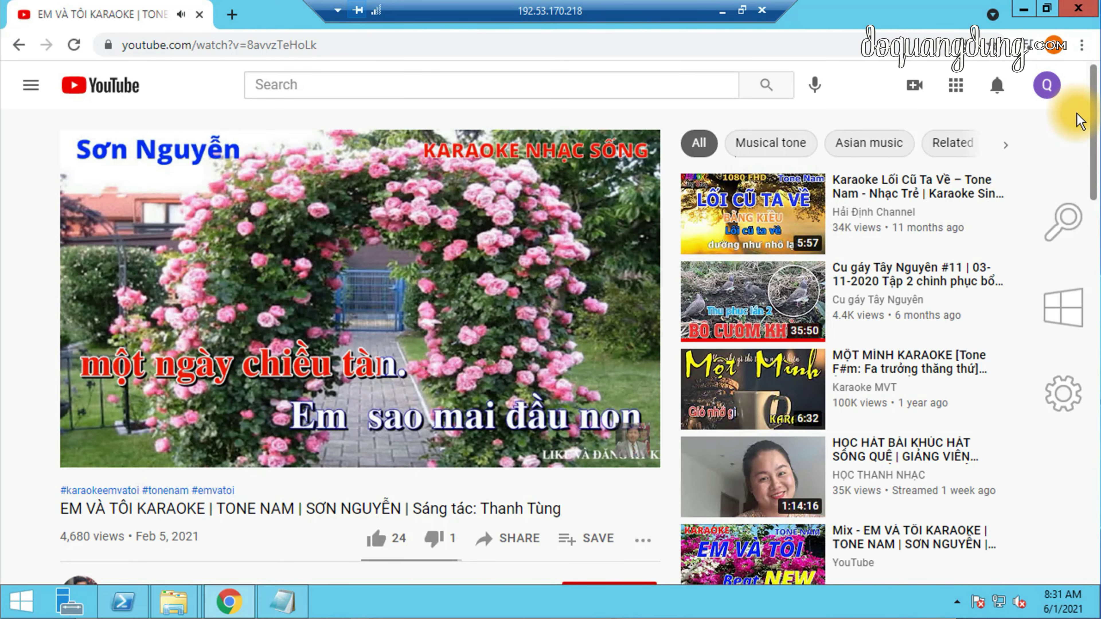
- Open Your data in YouTube from the account options and go to the YouTube Watch History management page
click(1048, 86)
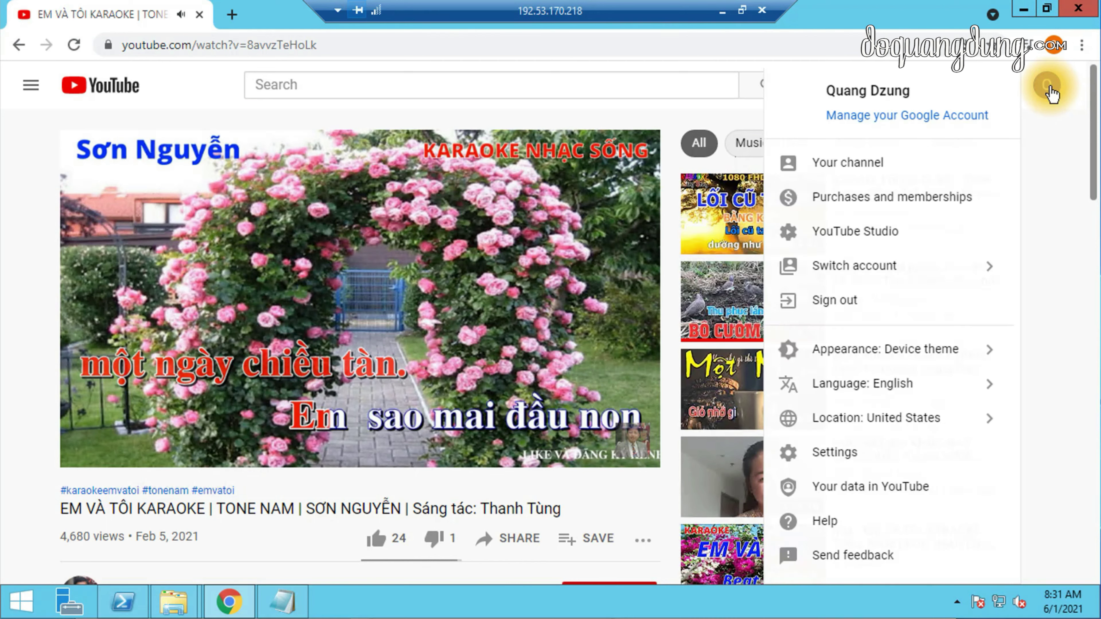
click(842, 491)
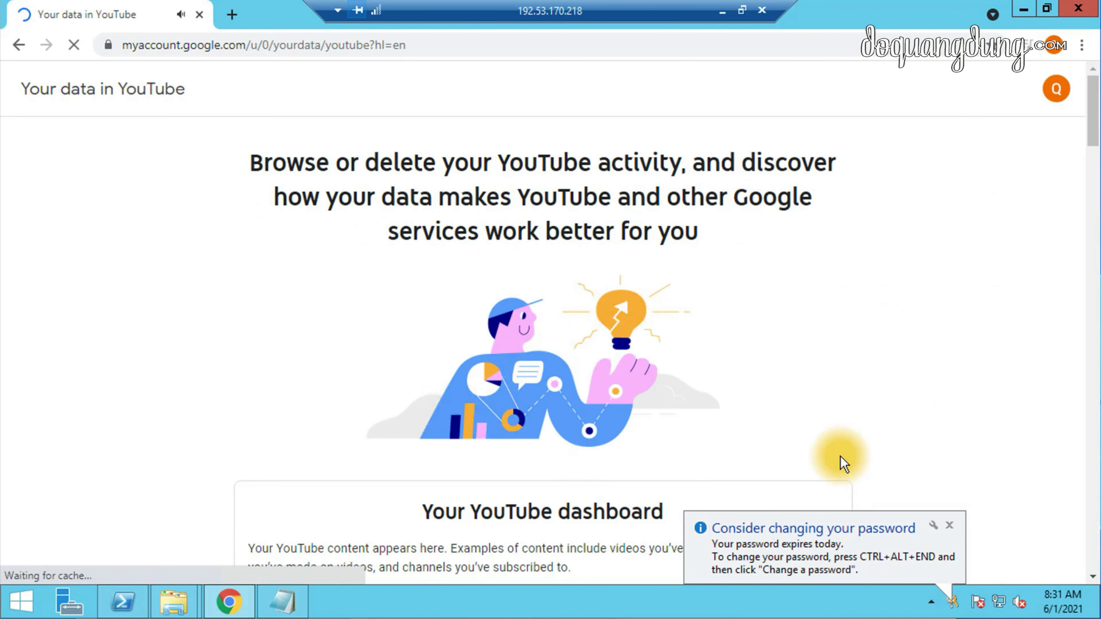
scroll(666, 370, down, 10)
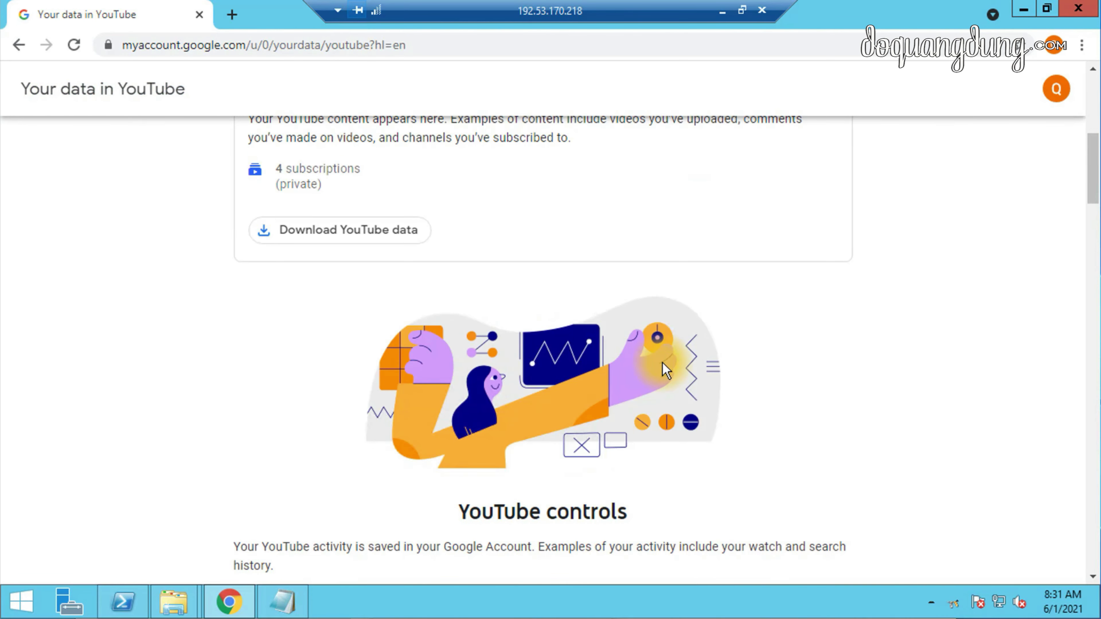
scroll(670, 368, down, 8)
scroll(669, 368, down, 10)
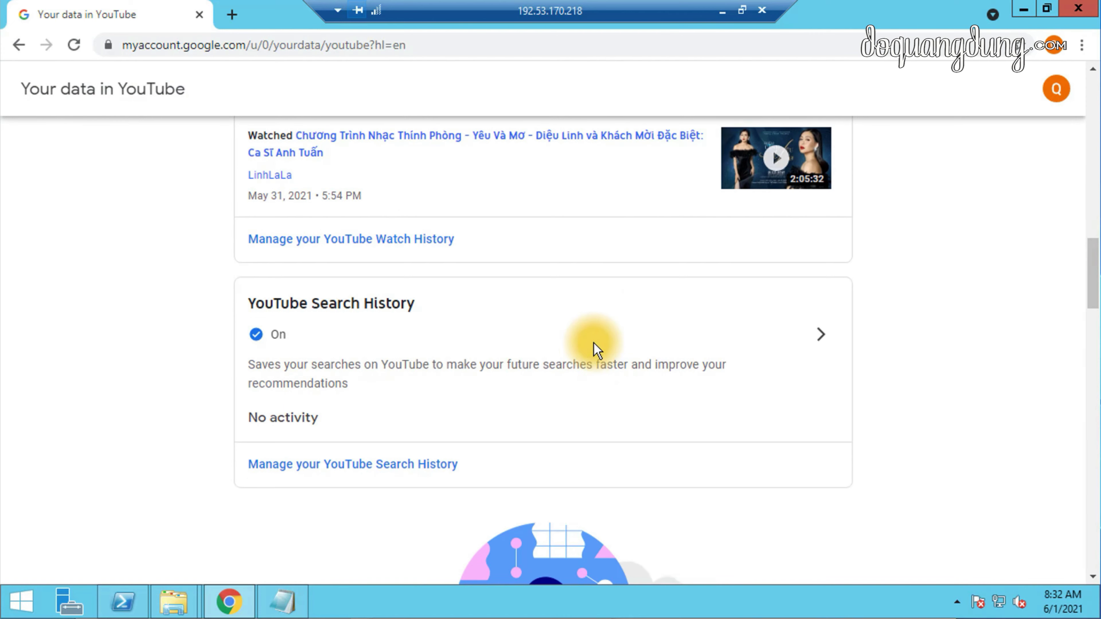
click(364, 240)
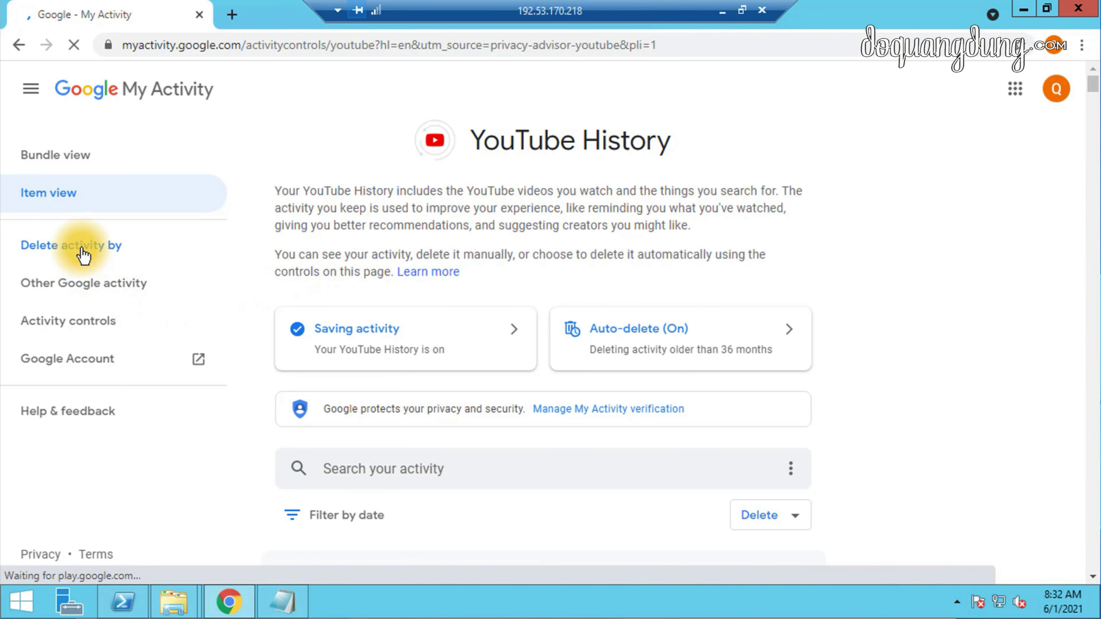
- Delete all YouTube activity for All time and dismiss the completion dialog
click(81, 251)
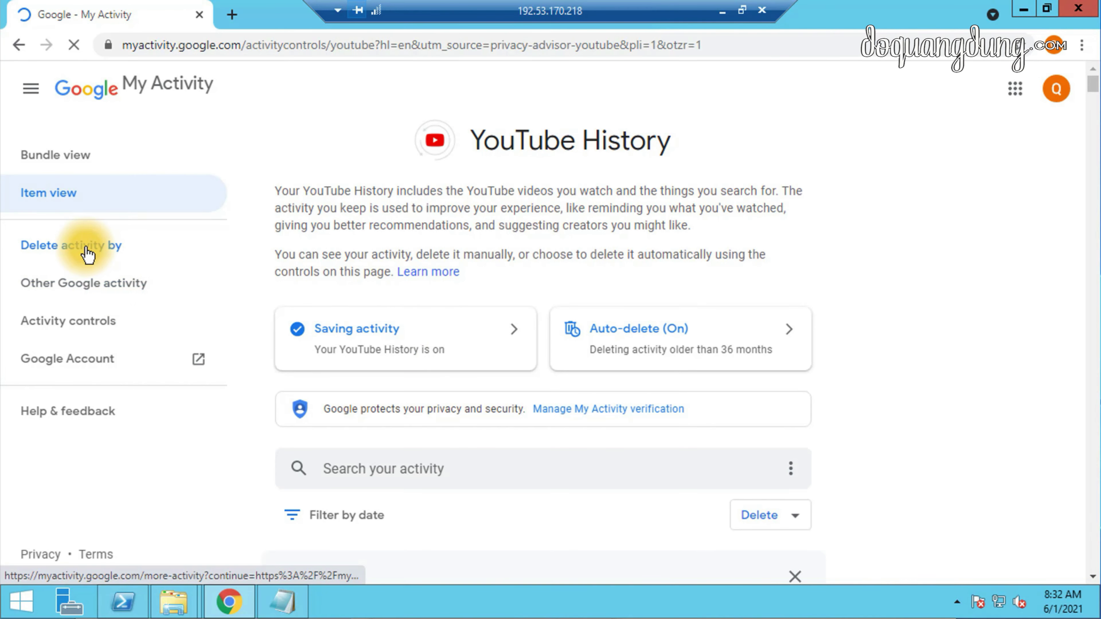
click(84, 253)
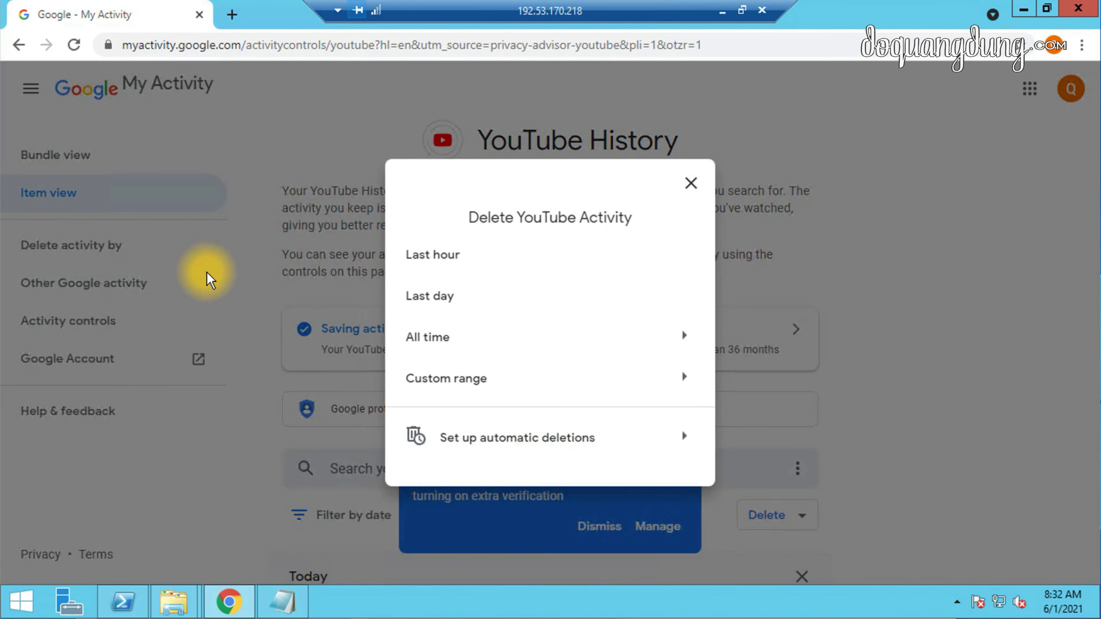
click(439, 342)
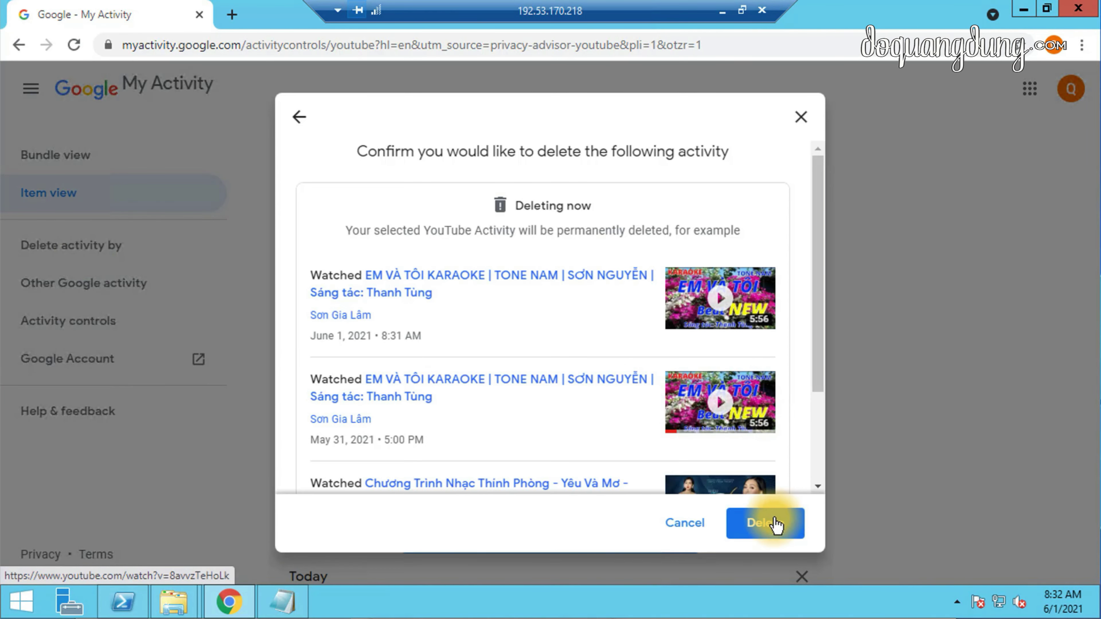
click(774, 530)
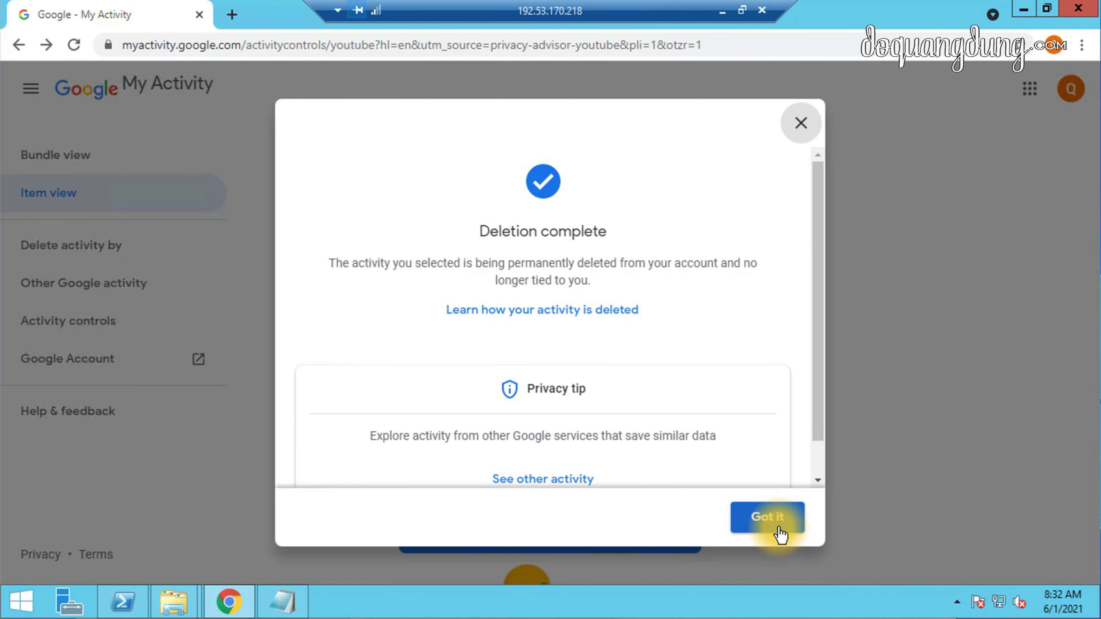
click(776, 524)
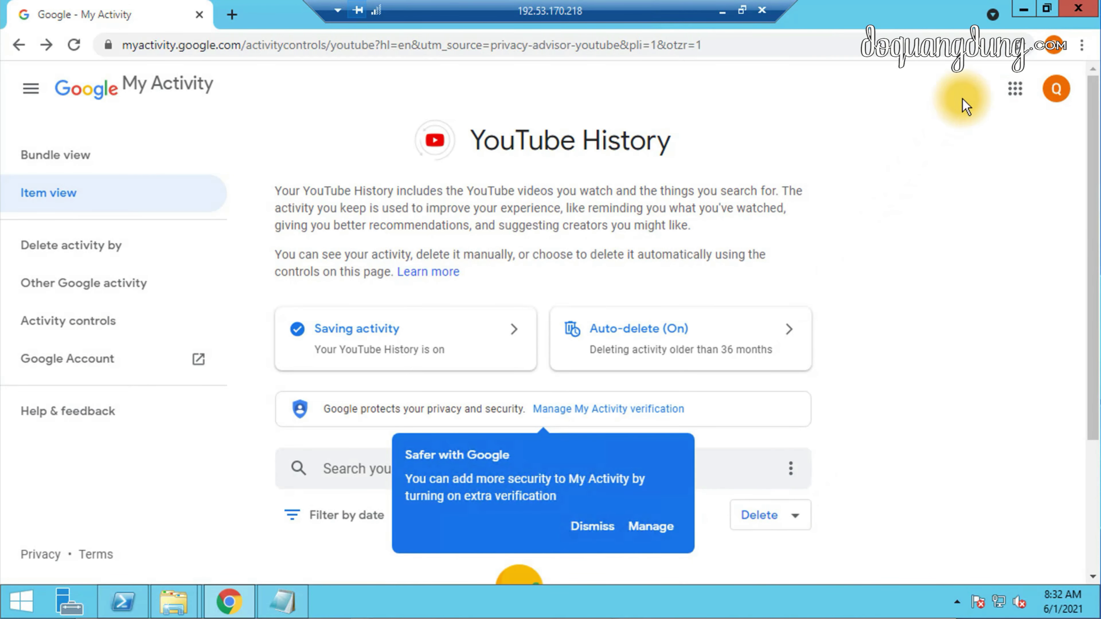
- View the signed-in Google account's details, open its account page, and look at the Safer with Google information
click(1058, 94)
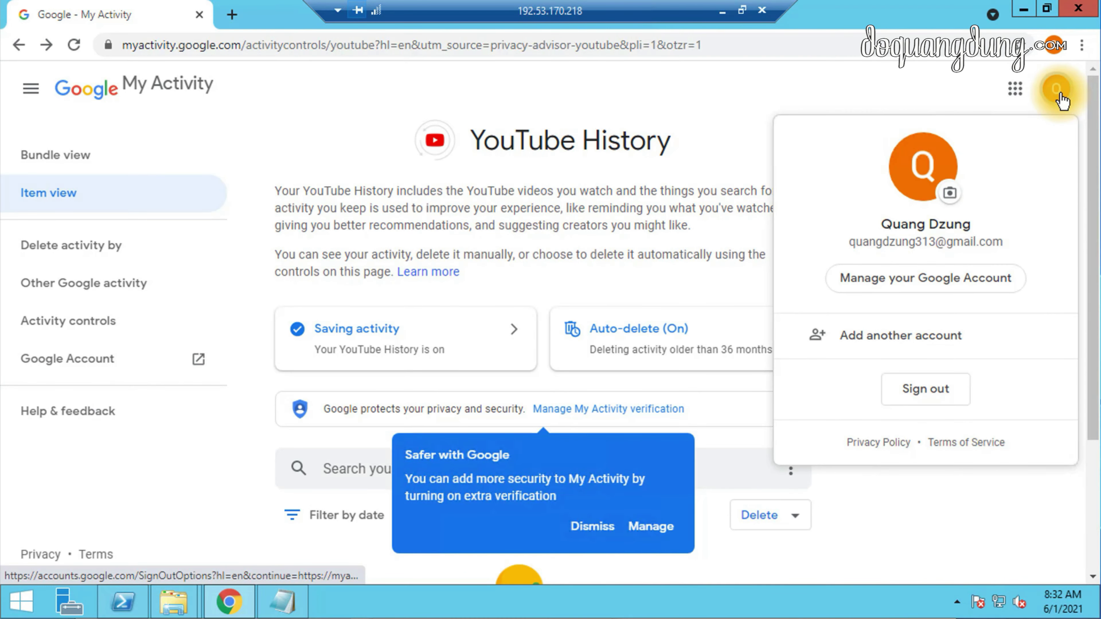
click(1013, 89)
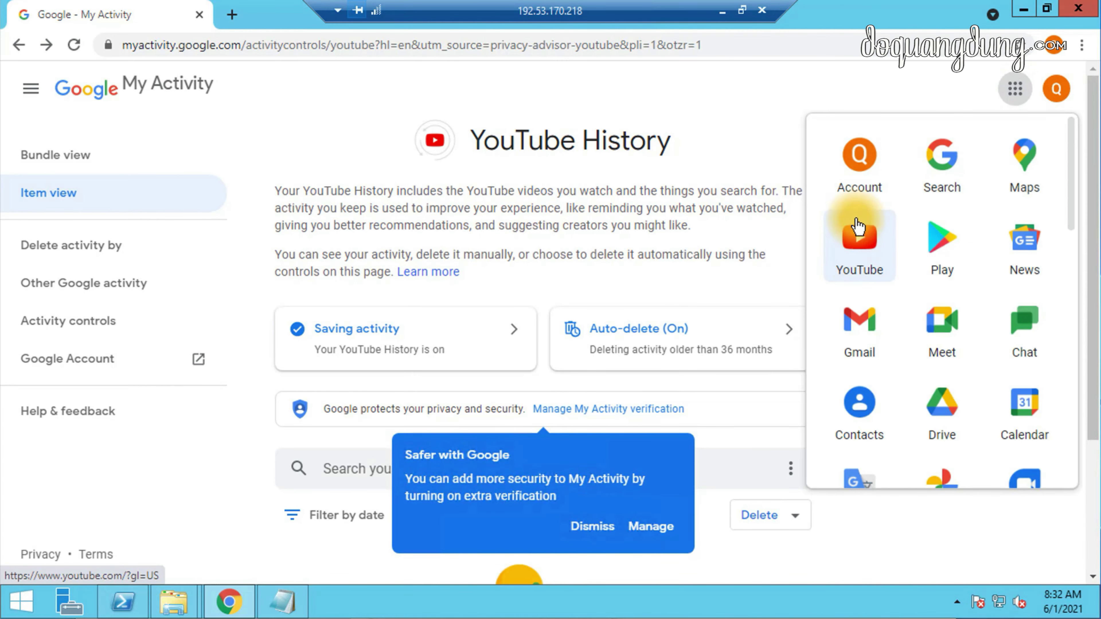
click(860, 169)
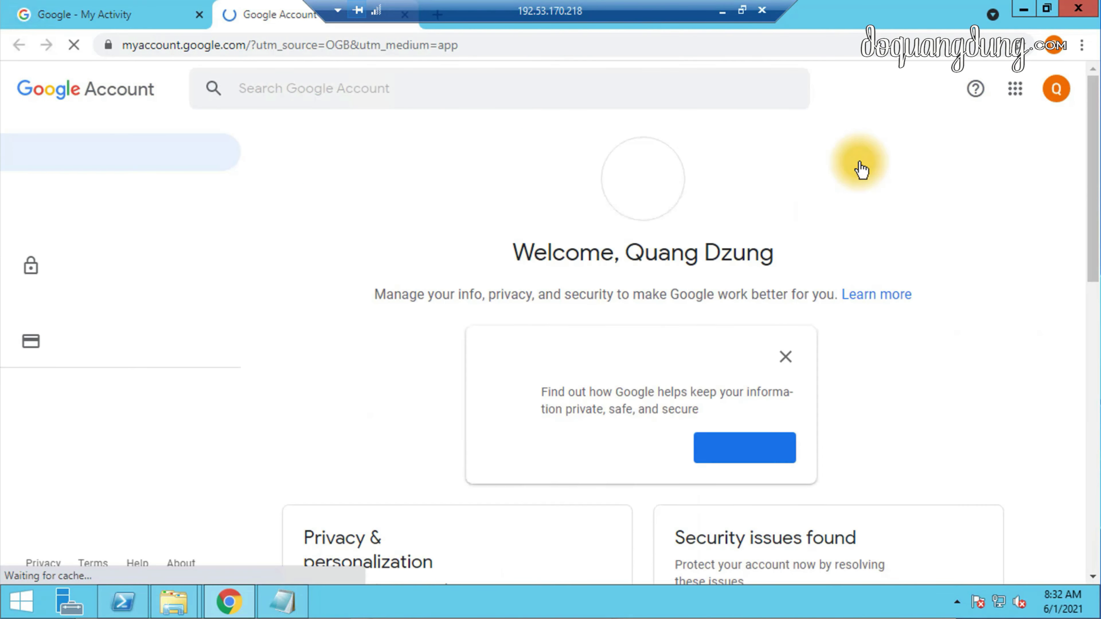
click(749, 449)
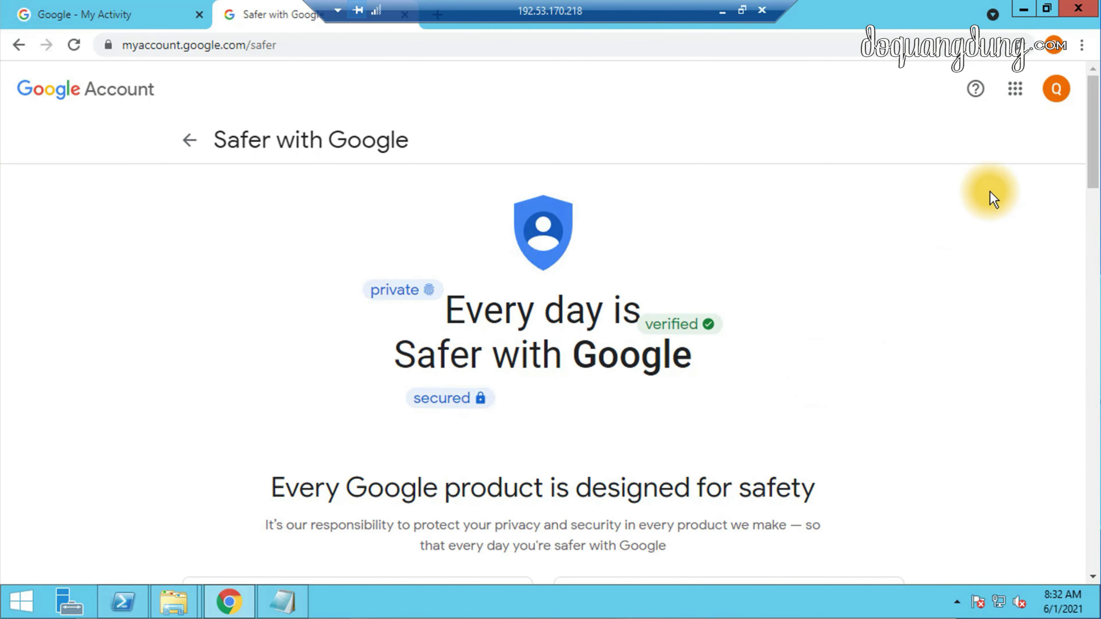
- Open YouTube, search for "cu gay tay nguyen", and browse the uploaded videos of the subscribed channel
click(1018, 98)
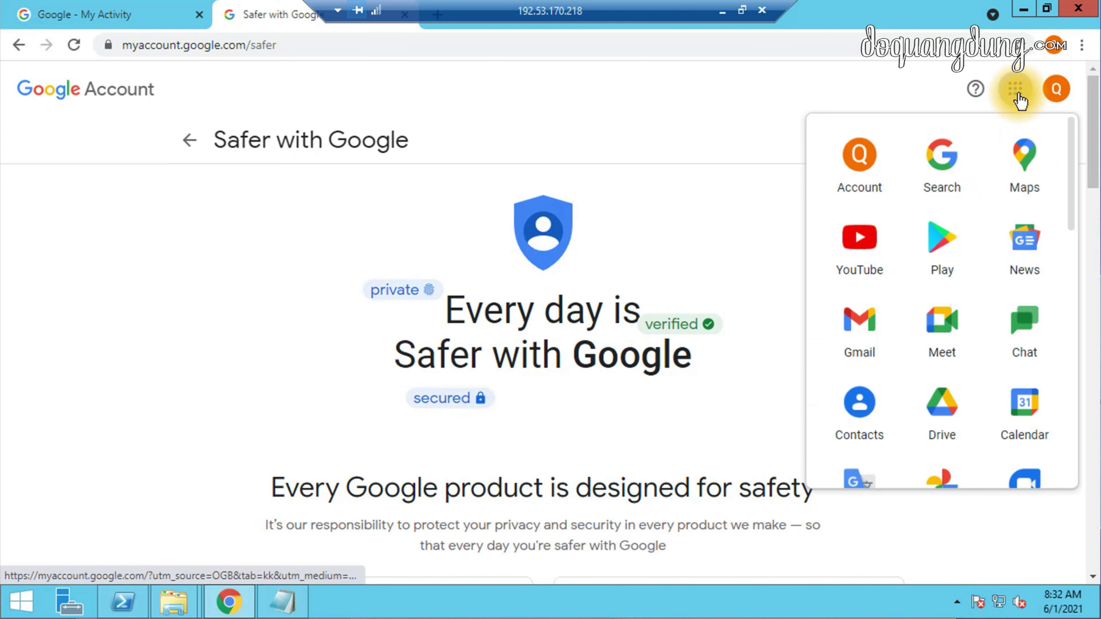
click(860, 249)
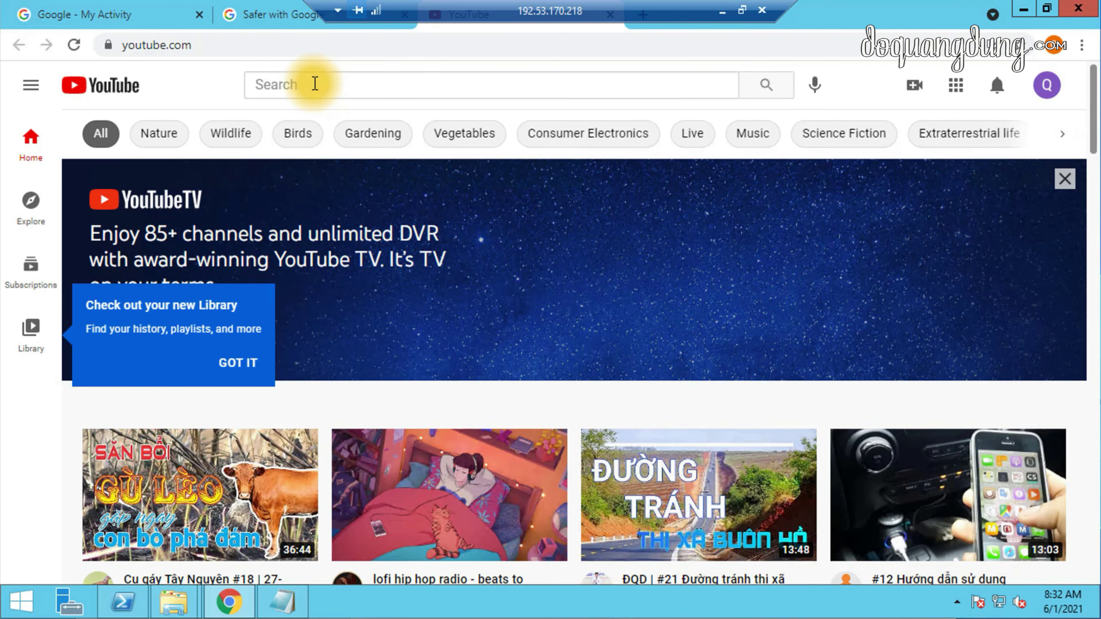
click(294, 82)
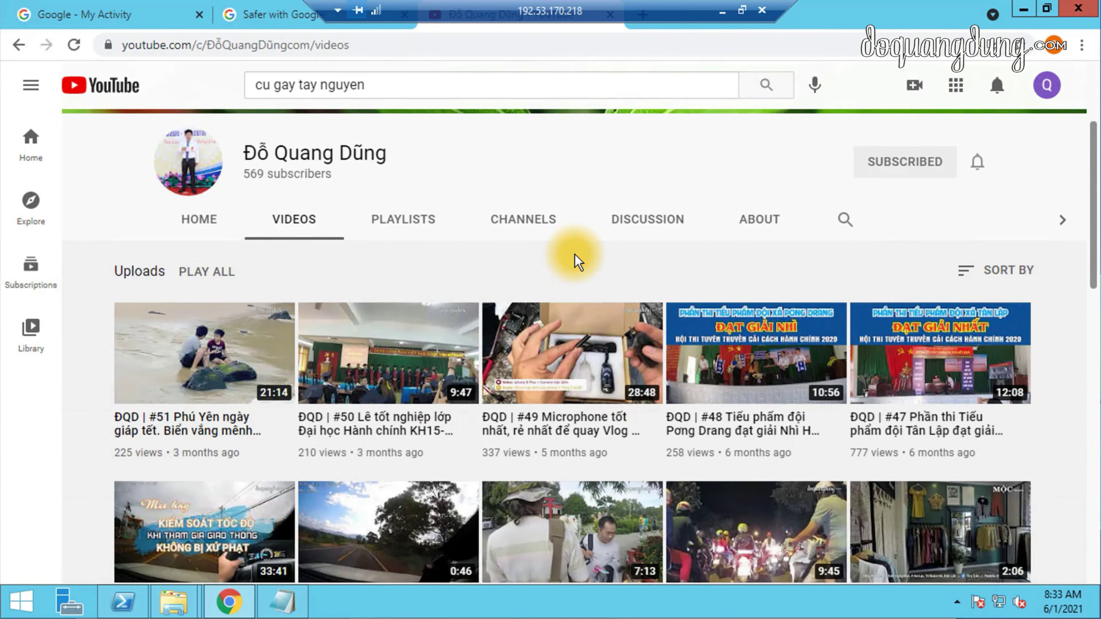
scroll(575, 254, down, 2)
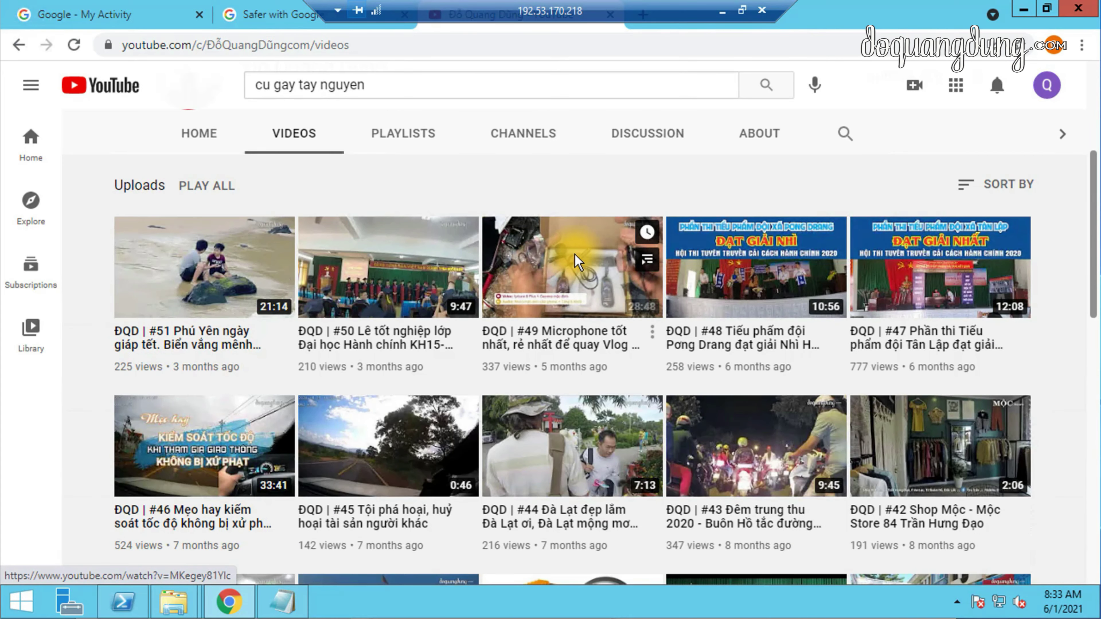
- Play all of the channel's uploads with playlist looping turned on, and like videos #51 and #49
click(202, 186)
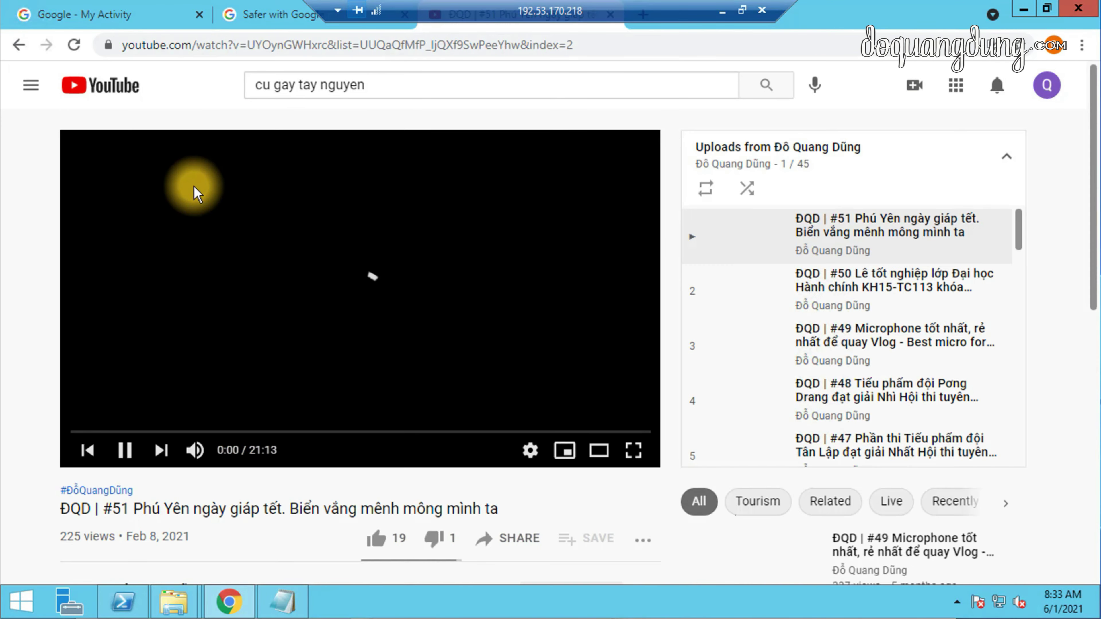
click(705, 189)
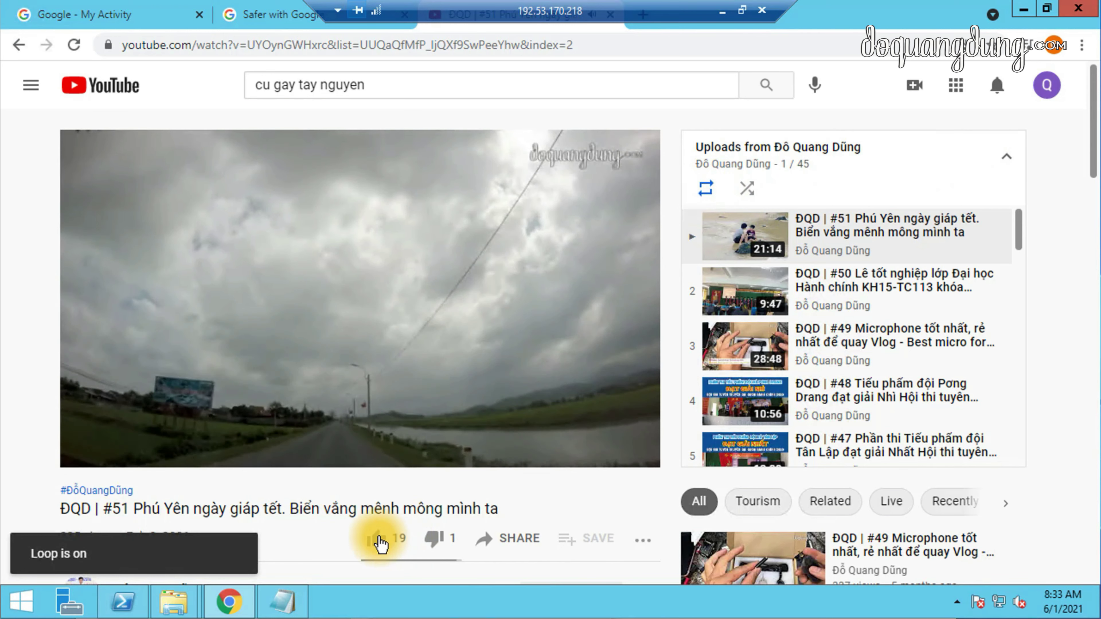
click(380, 539)
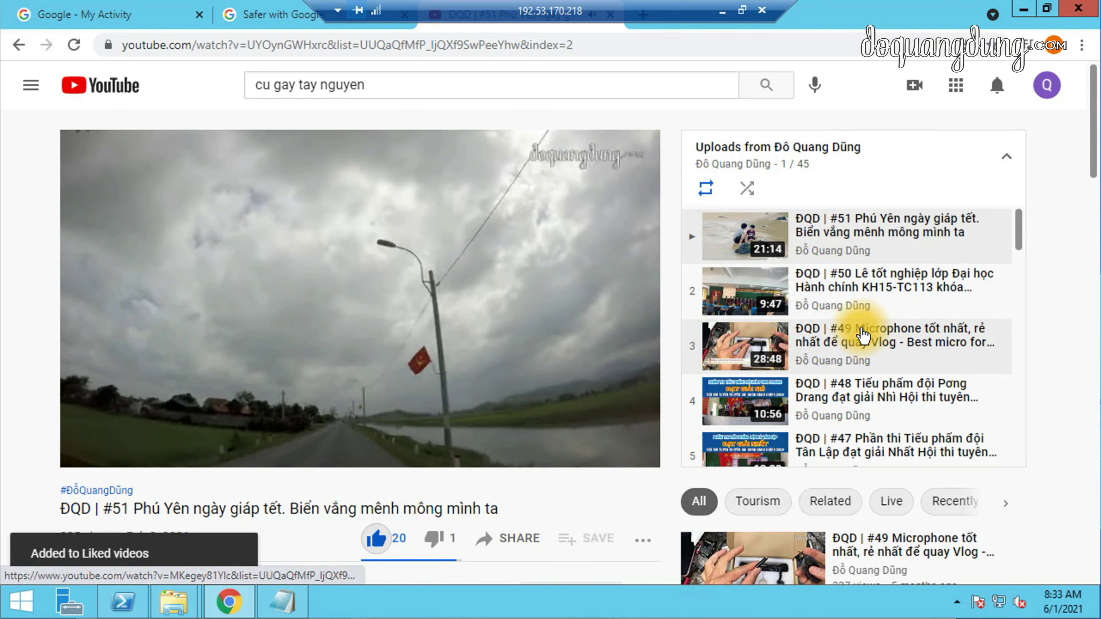
click(836, 341)
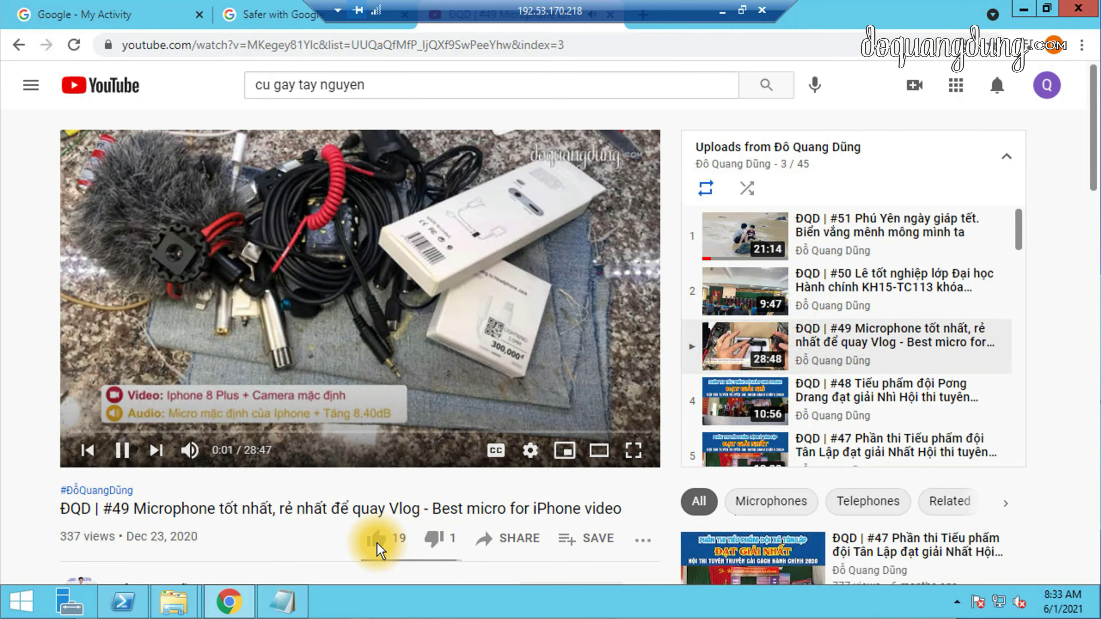
click(376, 542)
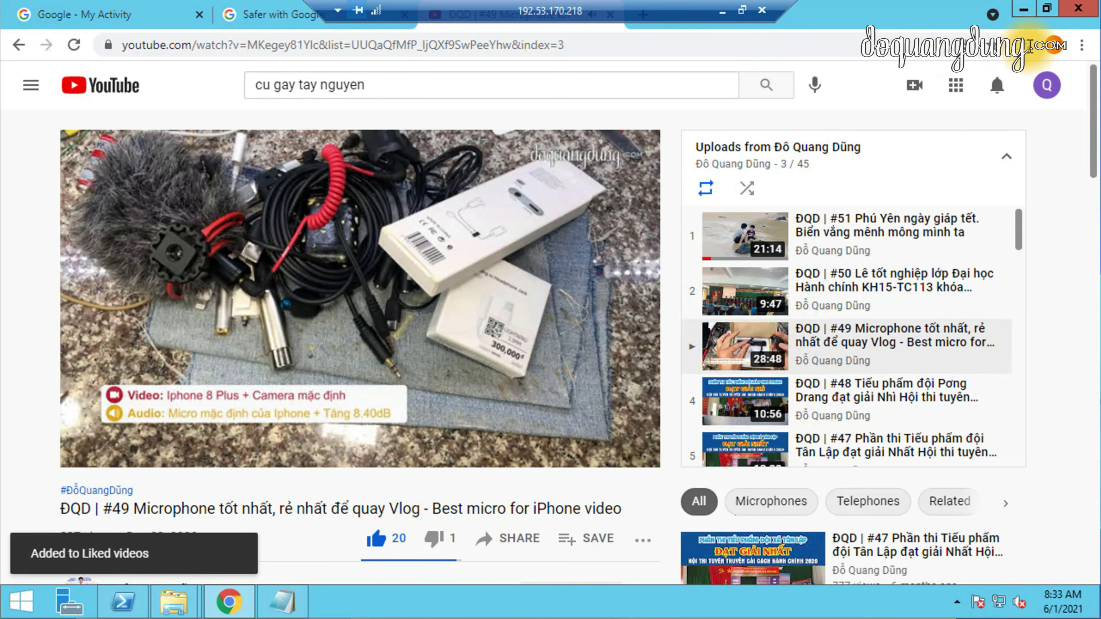
- Close the browser and the extra FreeAutoView folder window, and minimise the remaining PowerShell, Notepad and FreeAutoView windows
click(1080, 12)
click(561, 266)
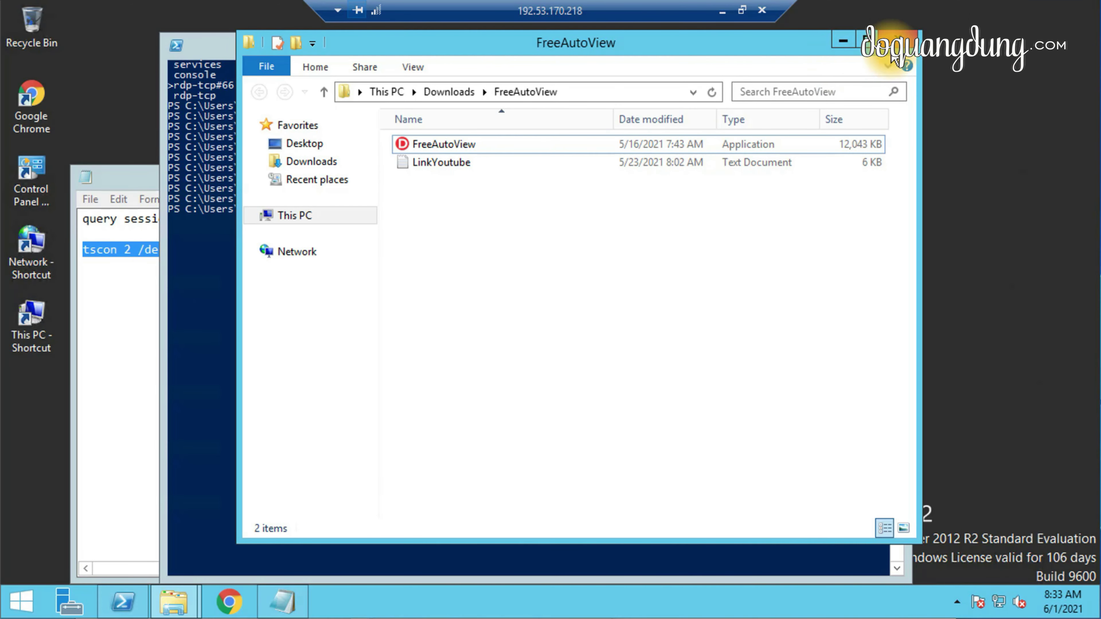
click(896, 42)
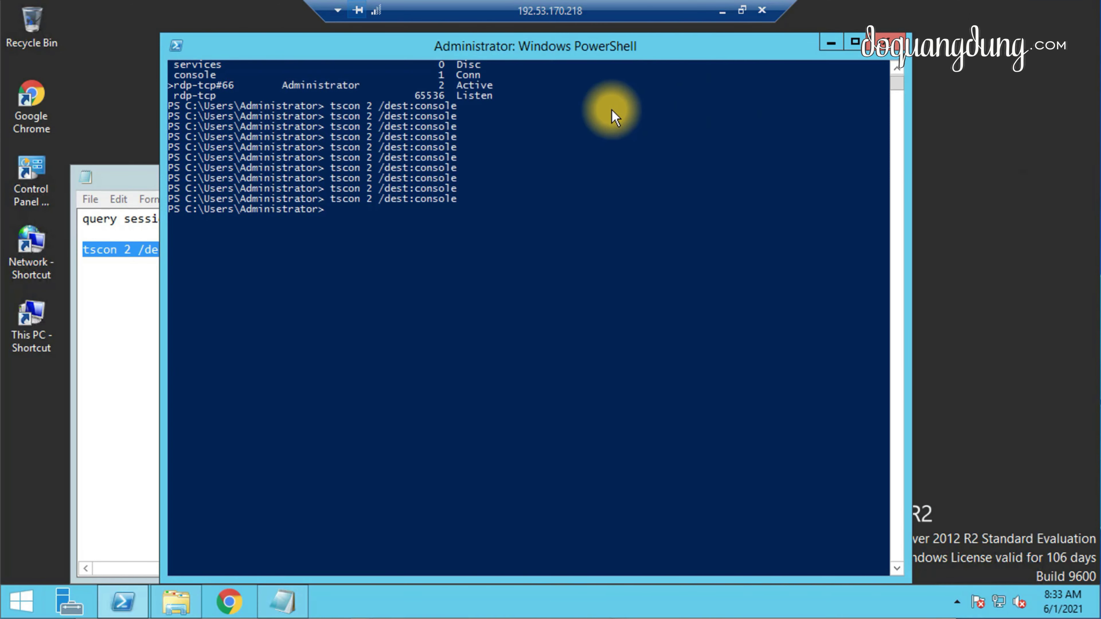
click(833, 43)
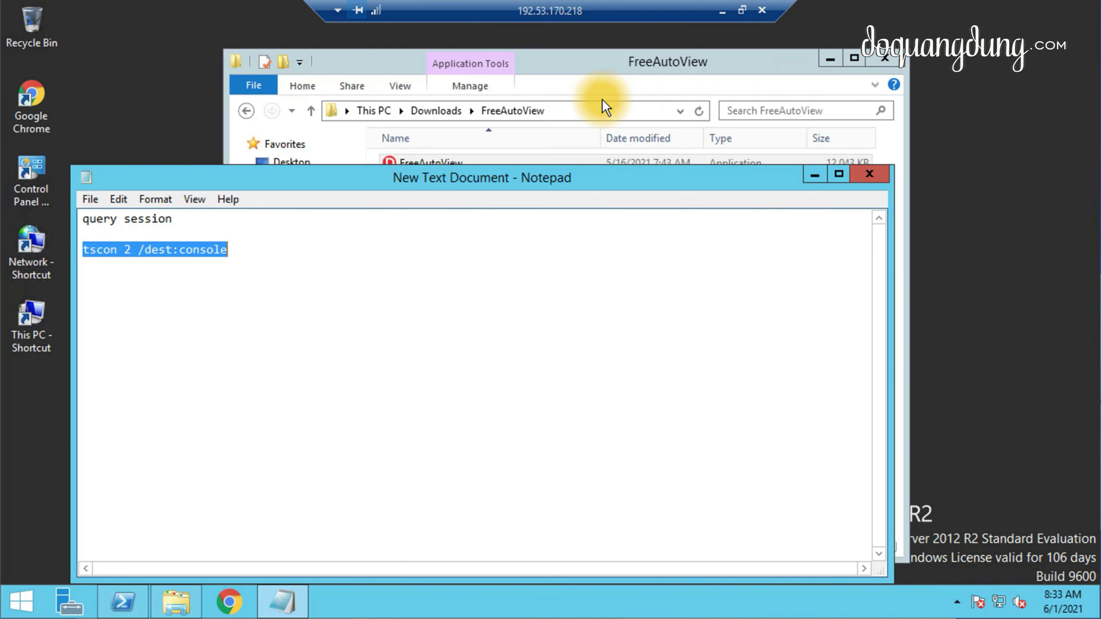
click(814, 178)
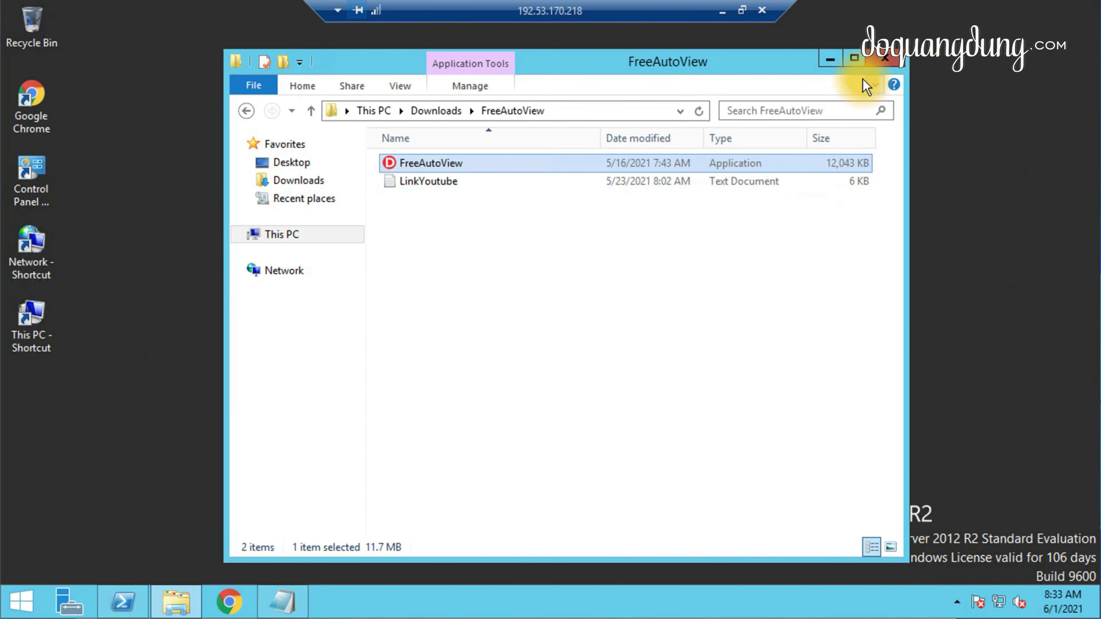
click(830, 59)
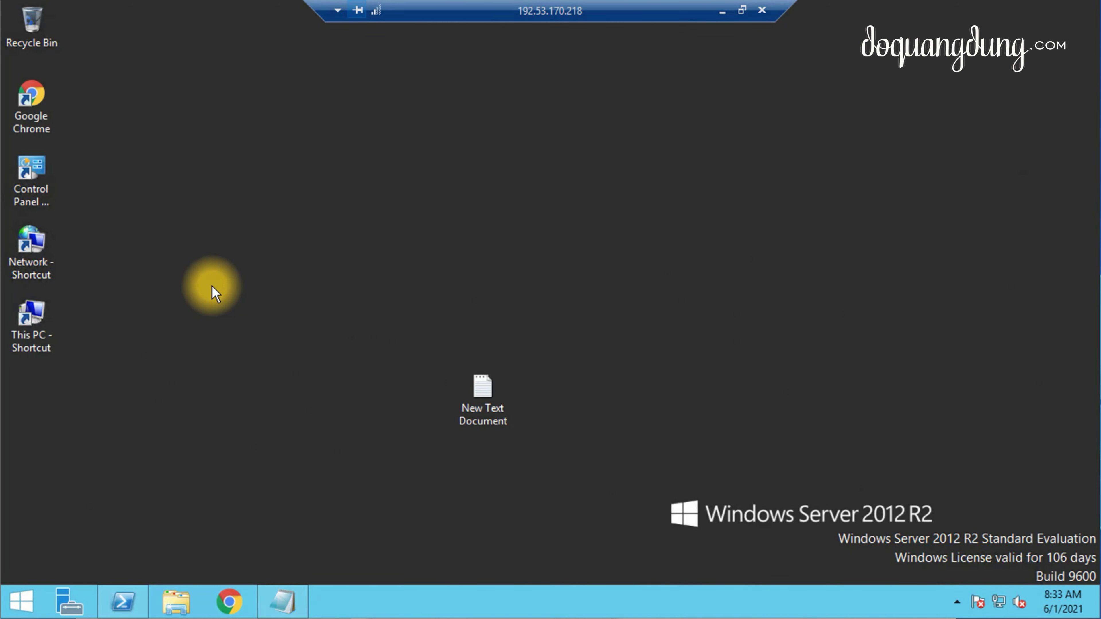
- Sort the icons on the remote server's desktop
right_click(240, 221)
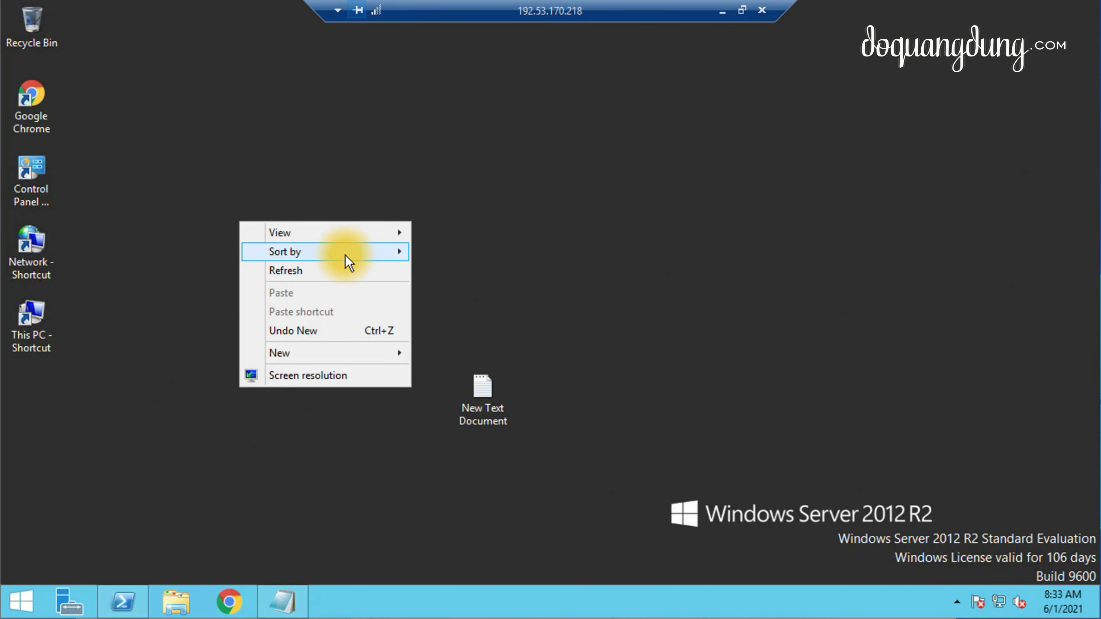
mouse_move(345, 254)
click(453, 252)
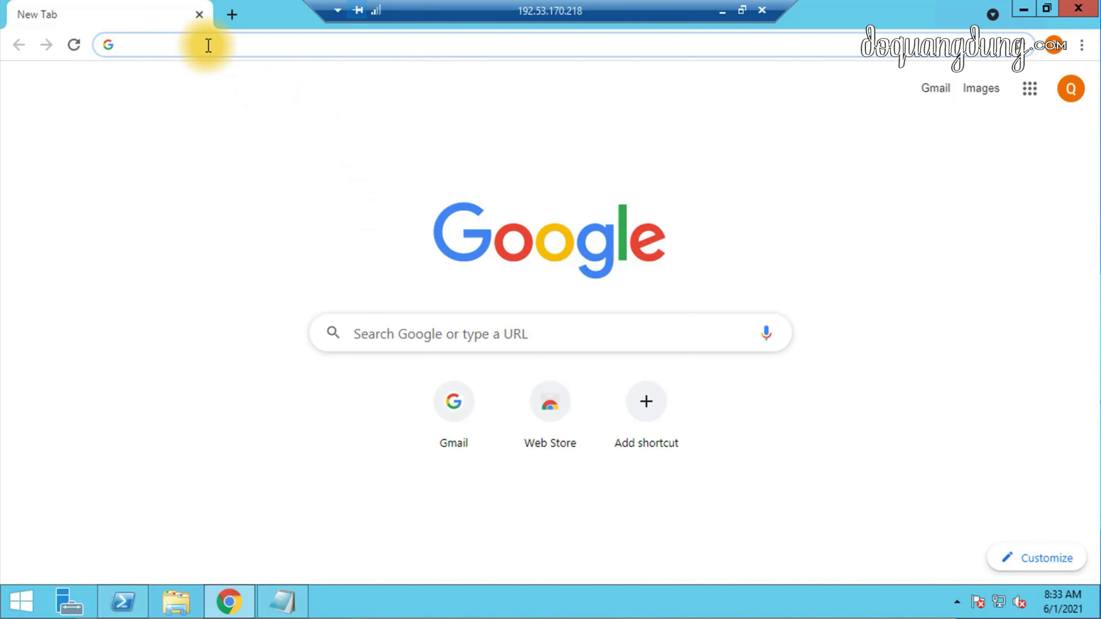
- Go to doquangdung.com in the browser and open the article about keeping the connection on a VPS
text(do)
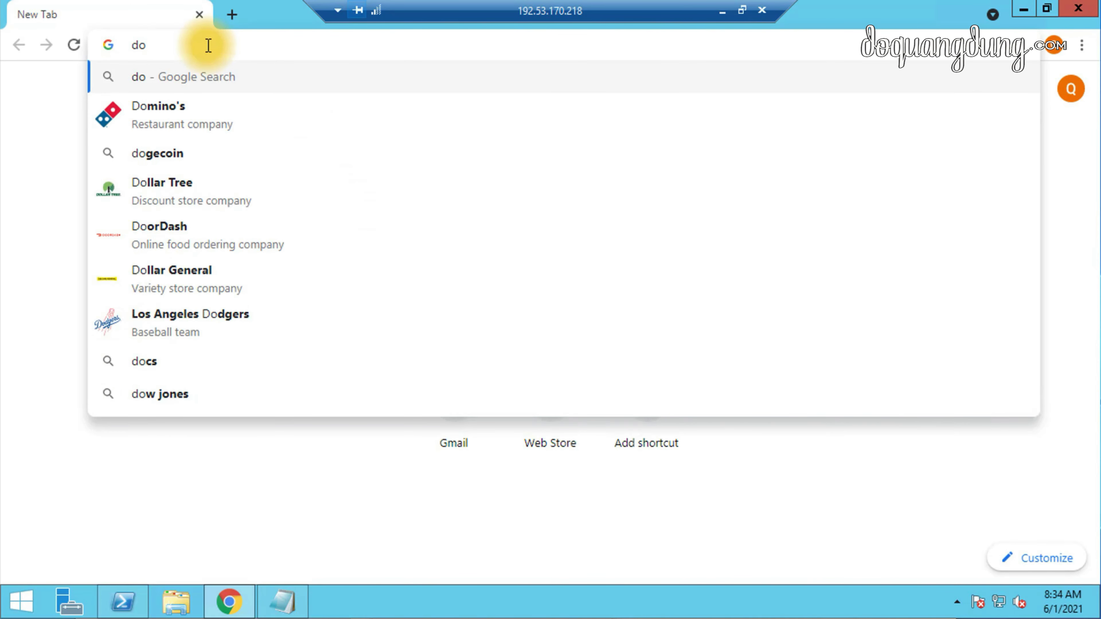
text(quangdun)
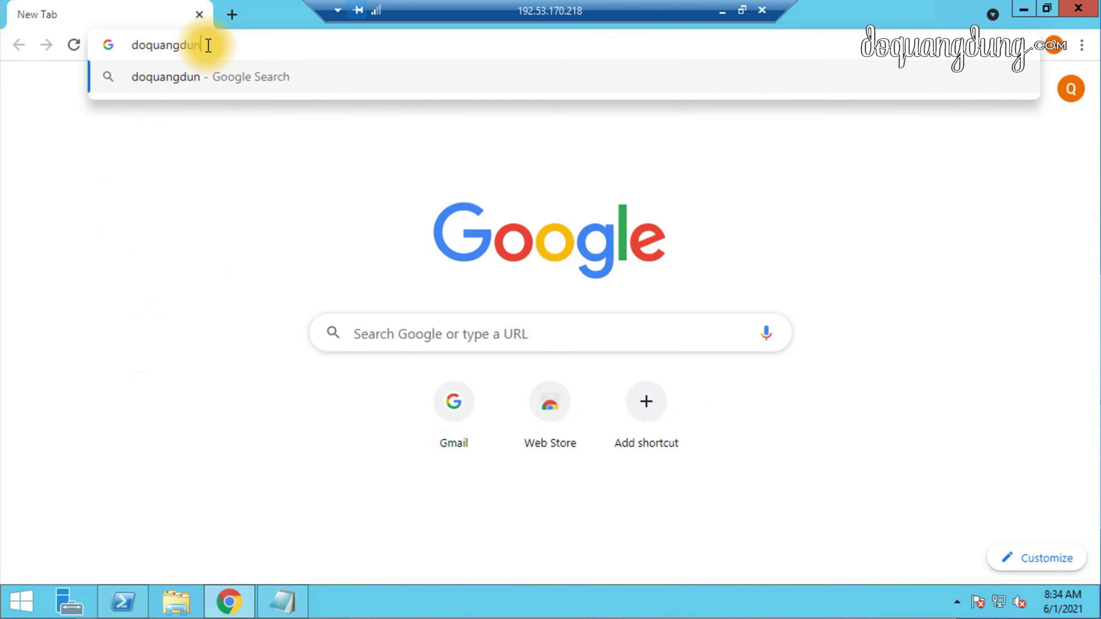
text(g.com)
key(Return)
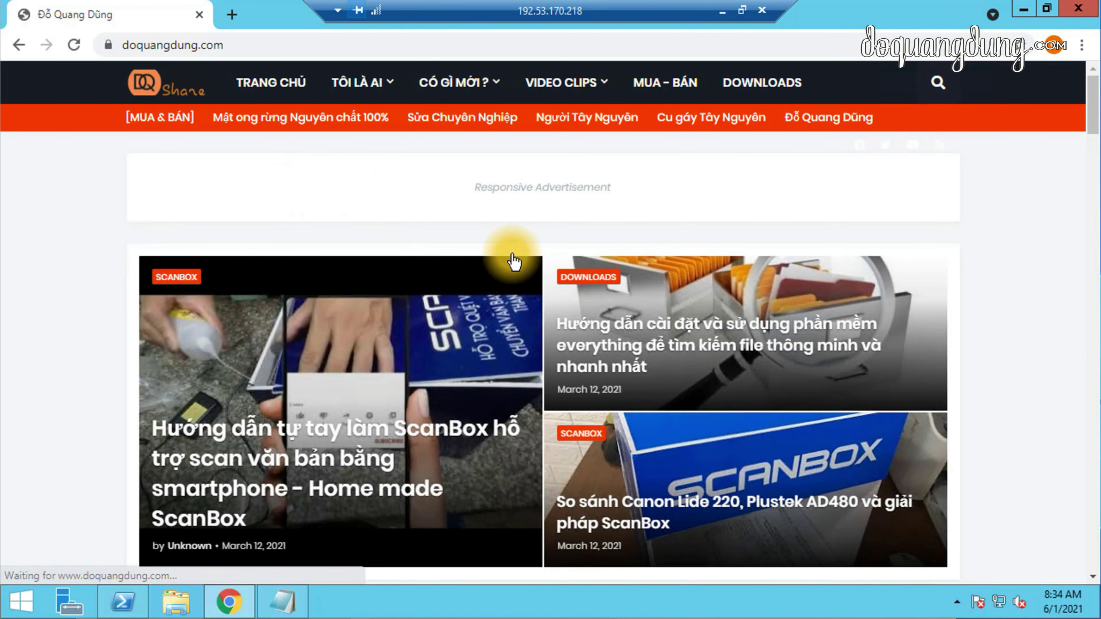
scroll(512, 254, down, 4)
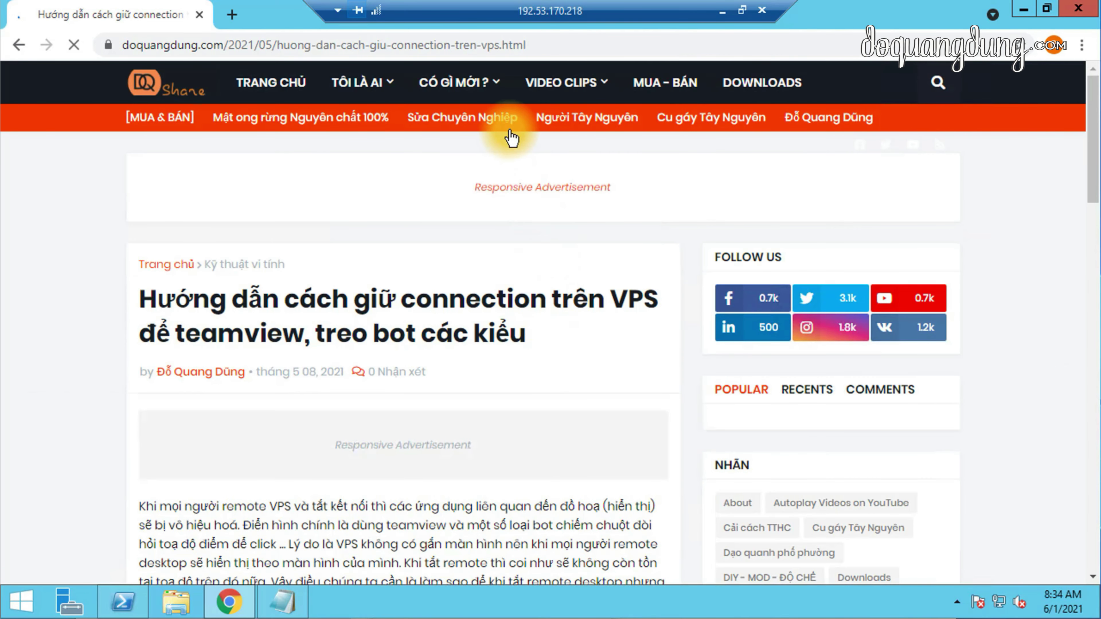
- Review the article's lock-screen section and copy its regedit command
scroll(557, 273, down, 2)
scroll(555, 266, down, 10)
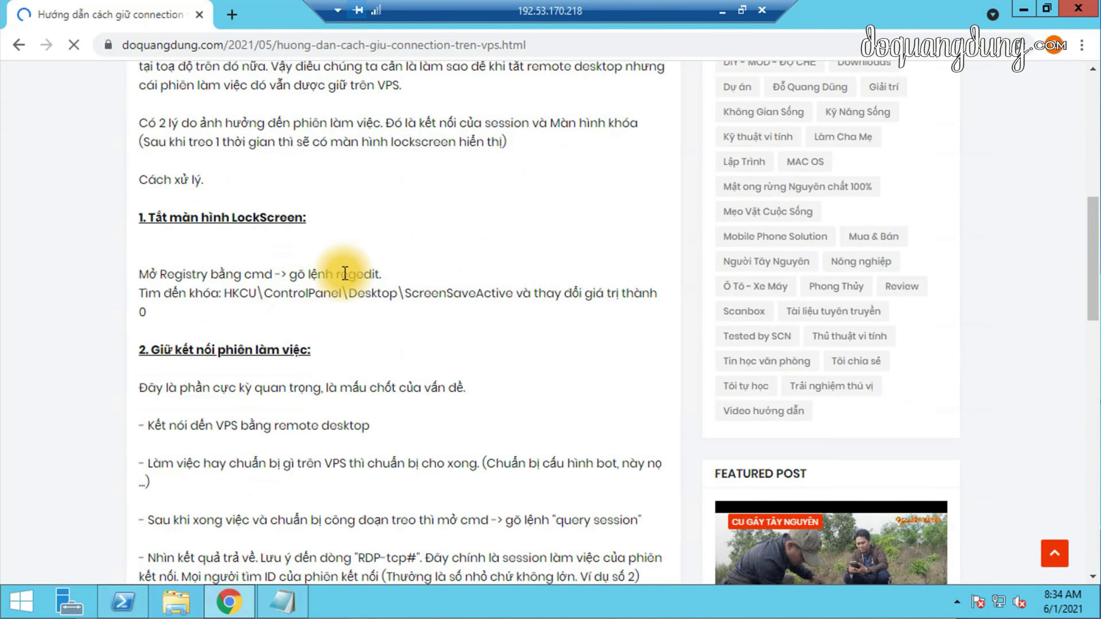
scroll(329, 269, down, 4)
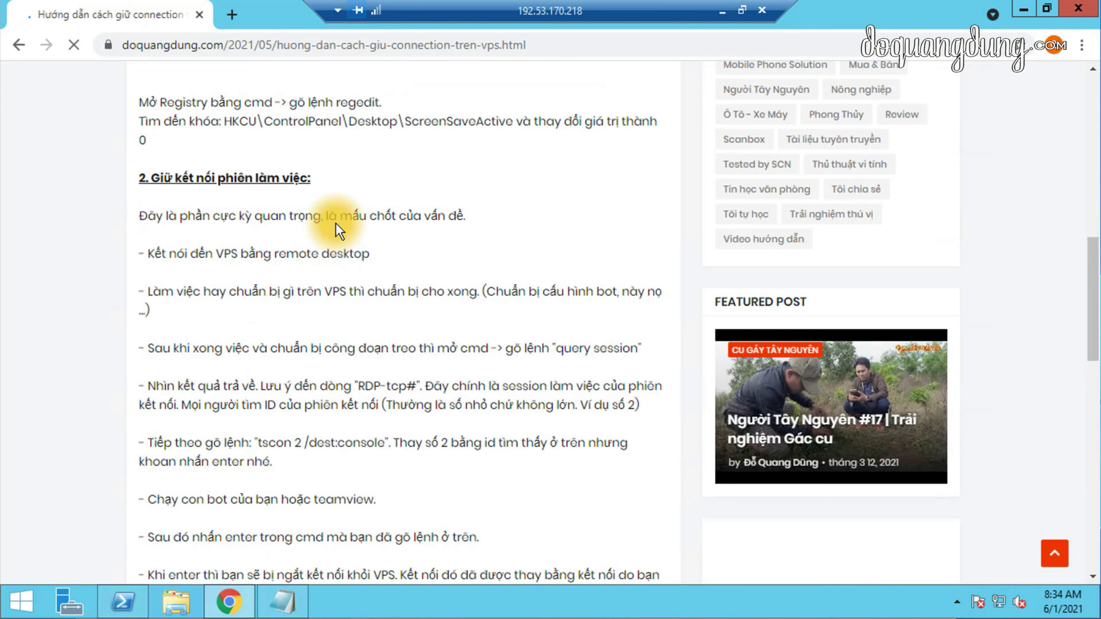
scroll(336, 229, up, 2)
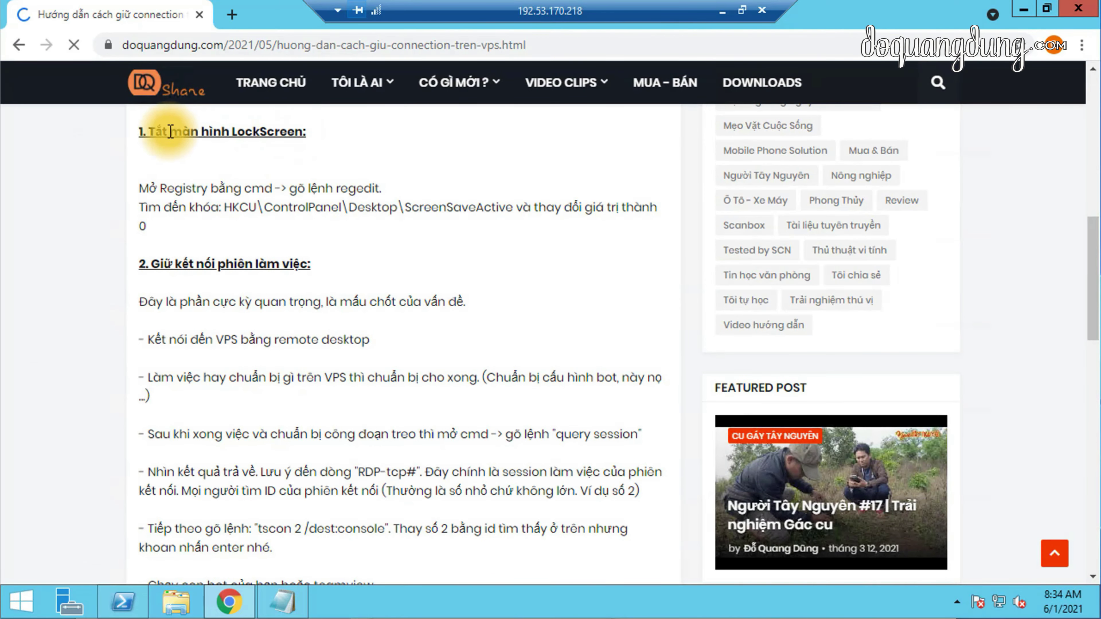
drag(155, 131, 318, 130)
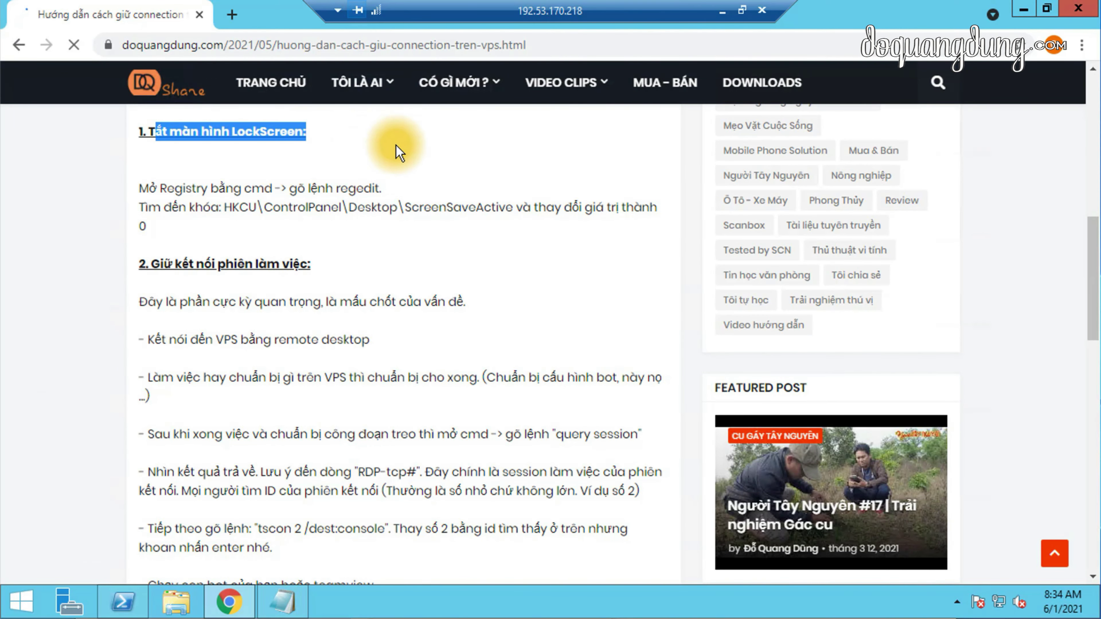
click(329, 193)
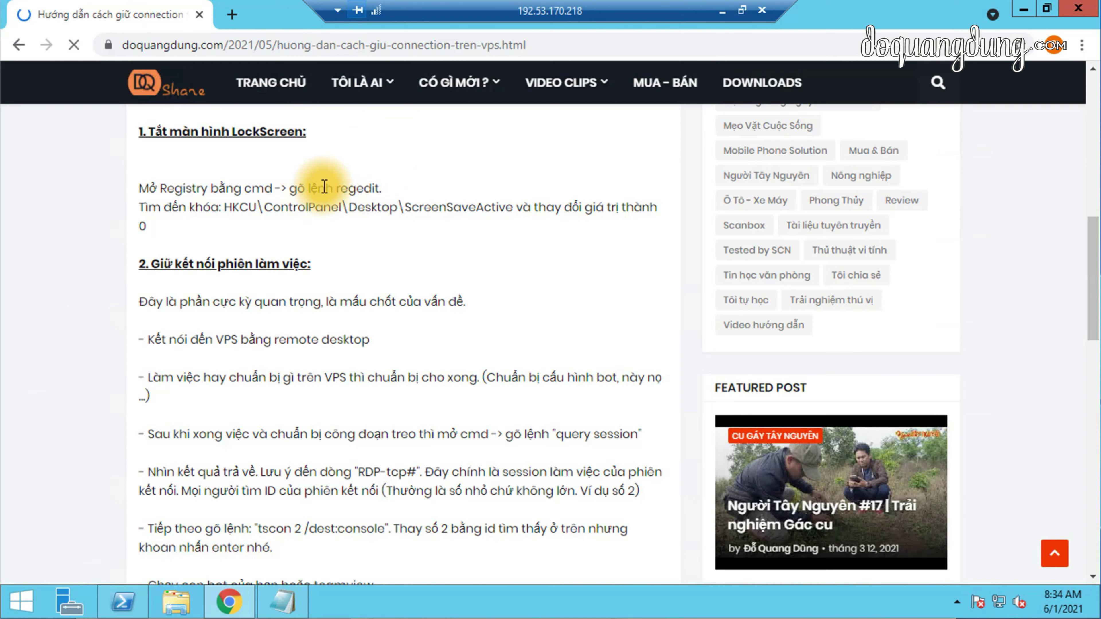
double_click(375, 190)
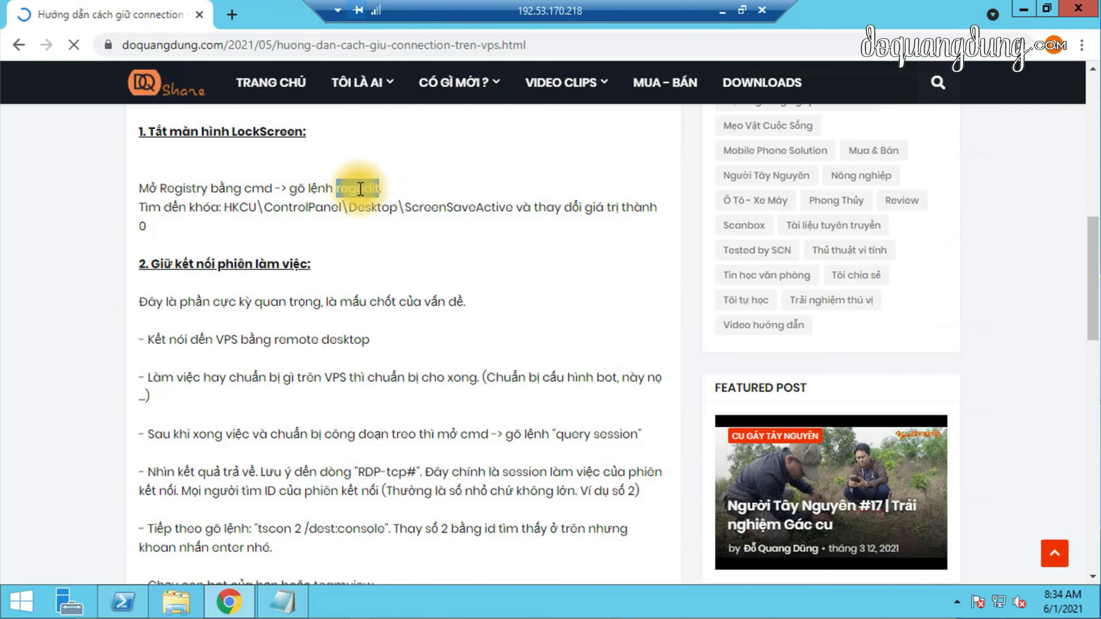
right_click(360, 190)
click(392, 203)
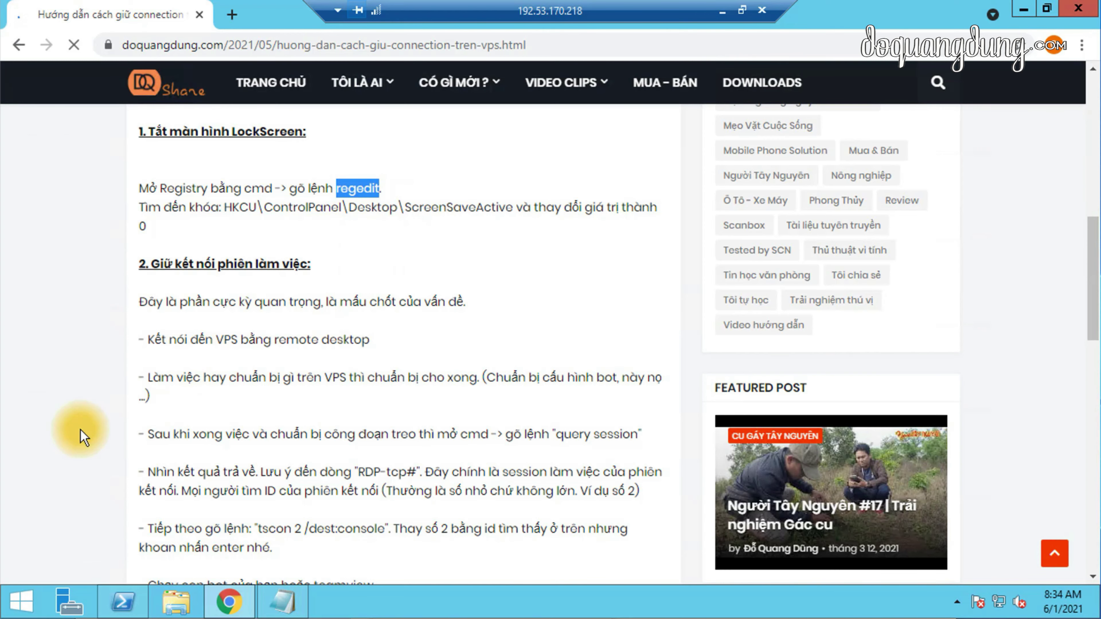
- Bring up the old PowerShell window, close it, and return to the article
click(121, 600)
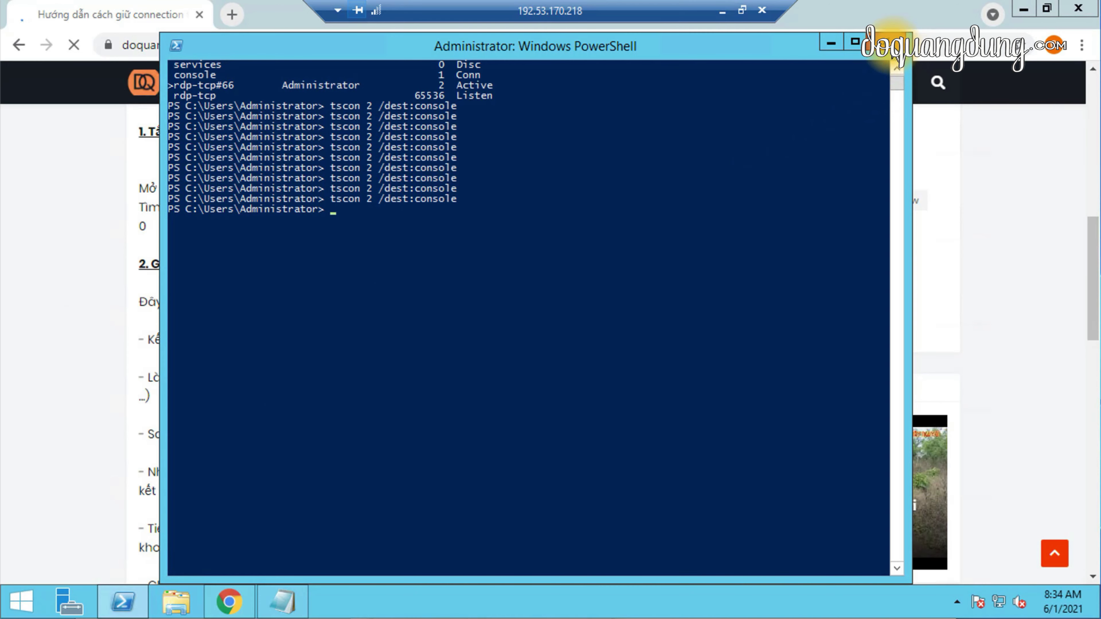
click(892, 42)
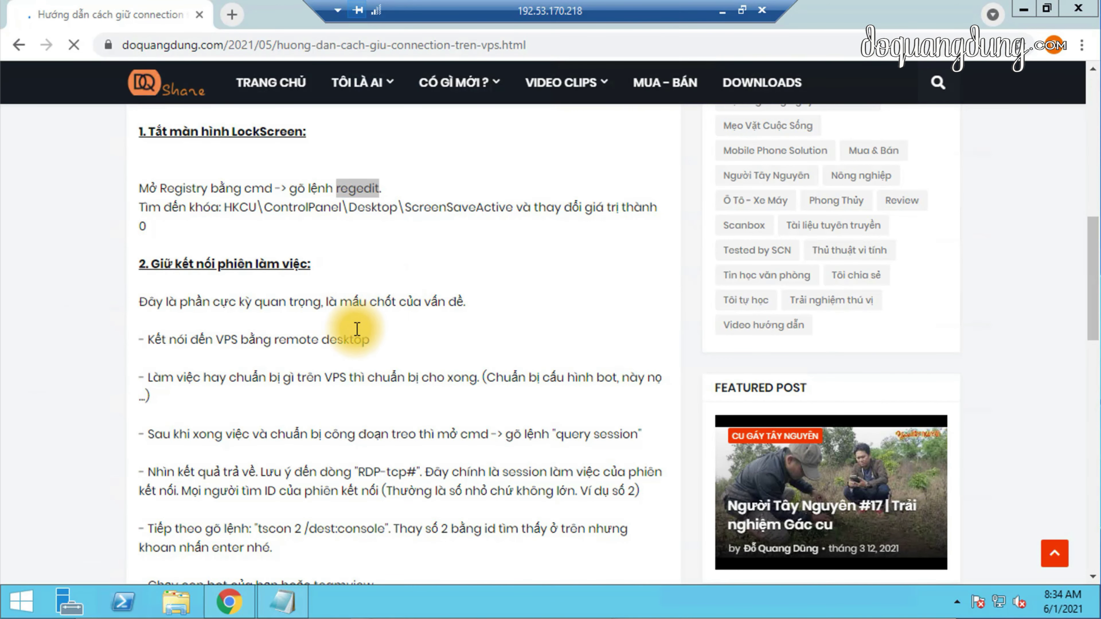
click(438, 427)
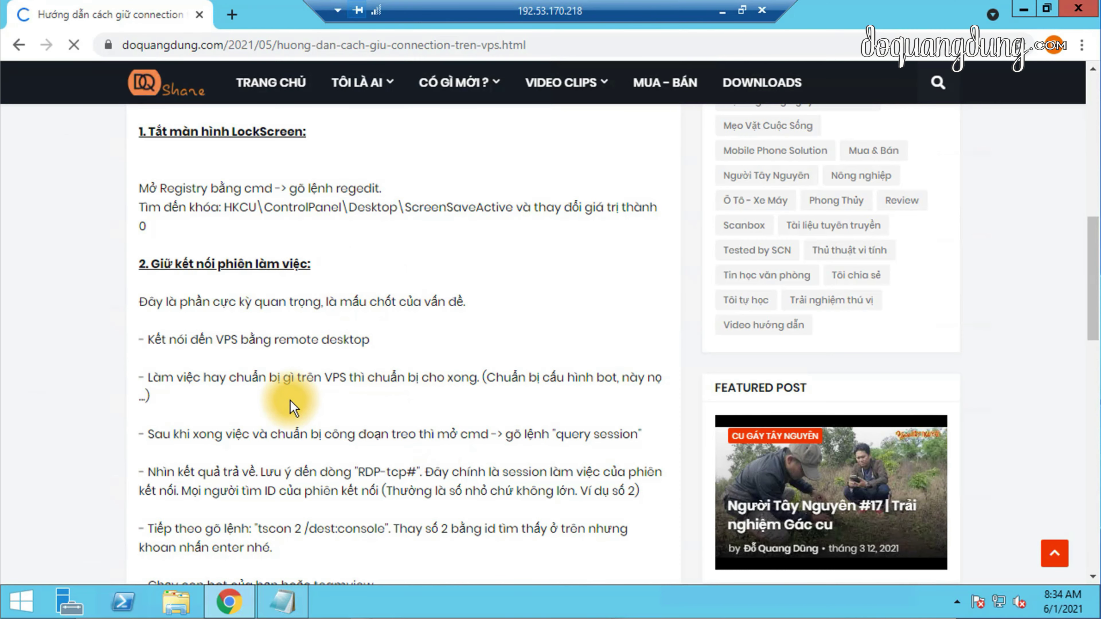
- Copy the article's "query session" command and run it in a new PowerShell window
scroll(286, 386, down, 5)
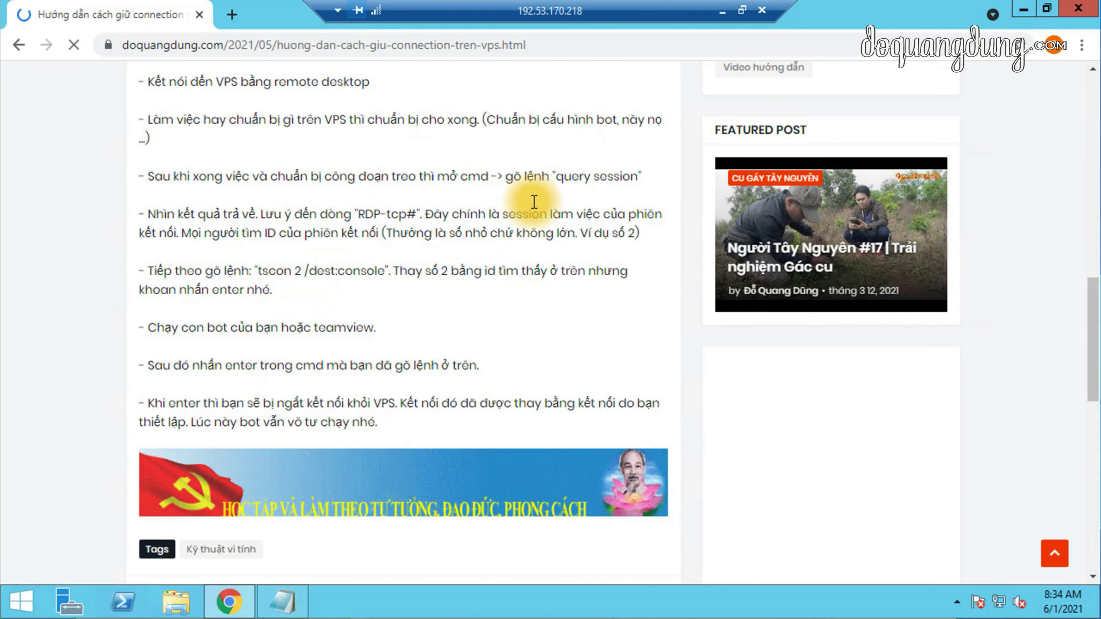
double_click(567, 177)
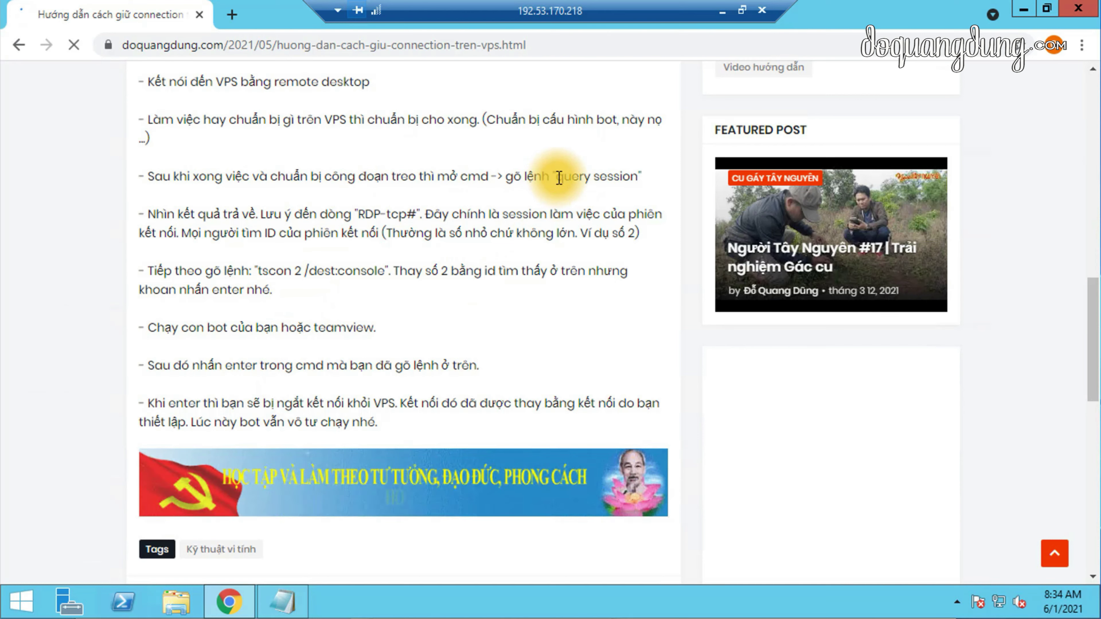
right_click(634, 184)
click(657, 198)
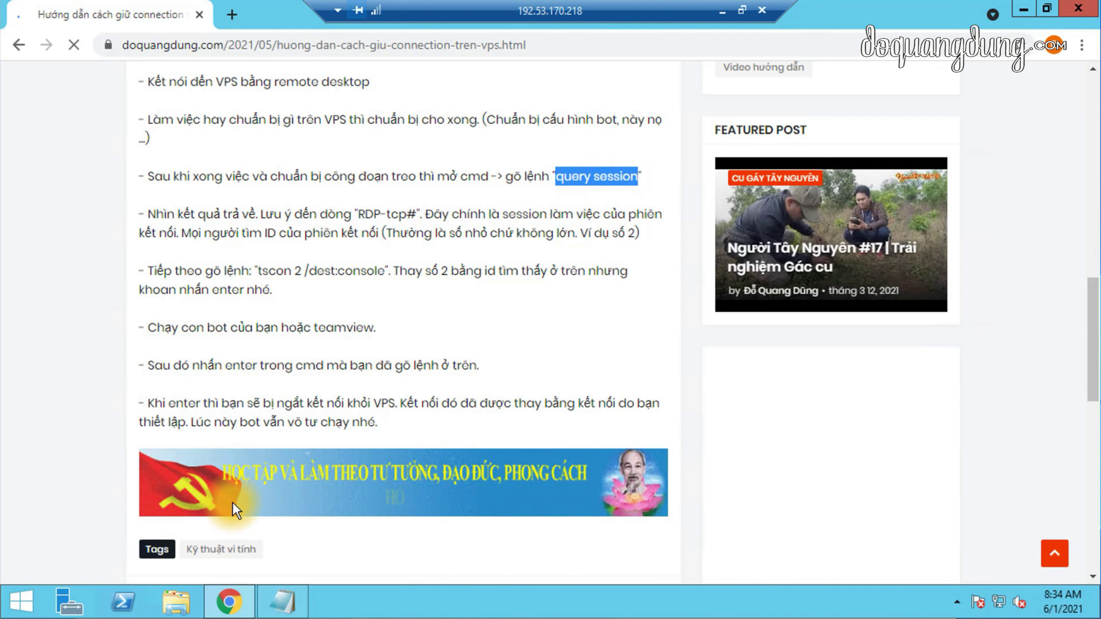
click(123, 600)
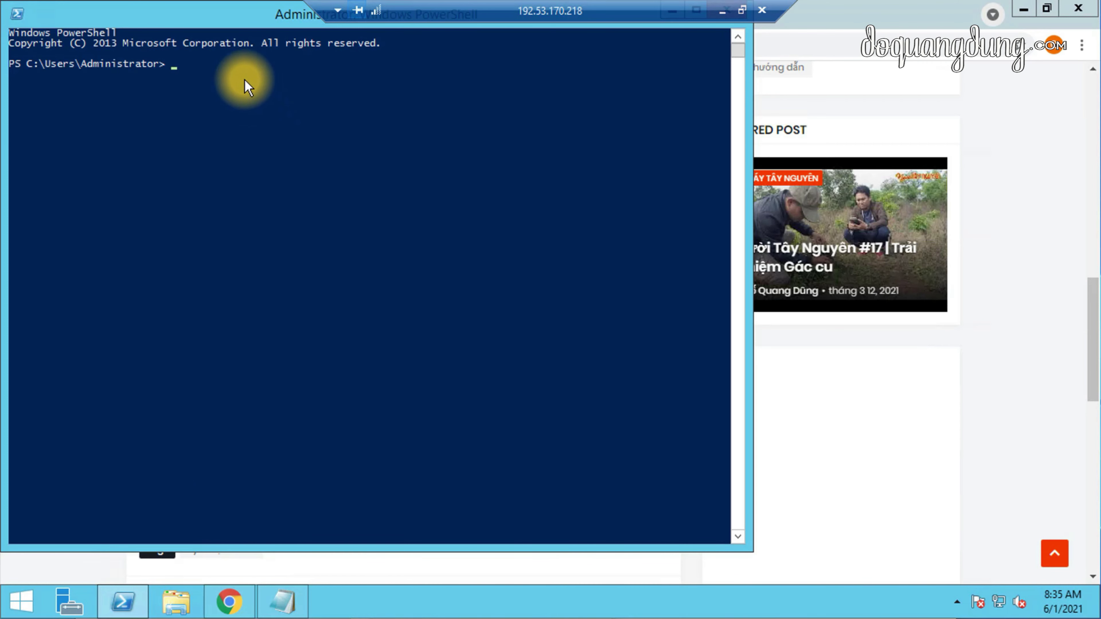
right_click(244, 80)
key(Return)
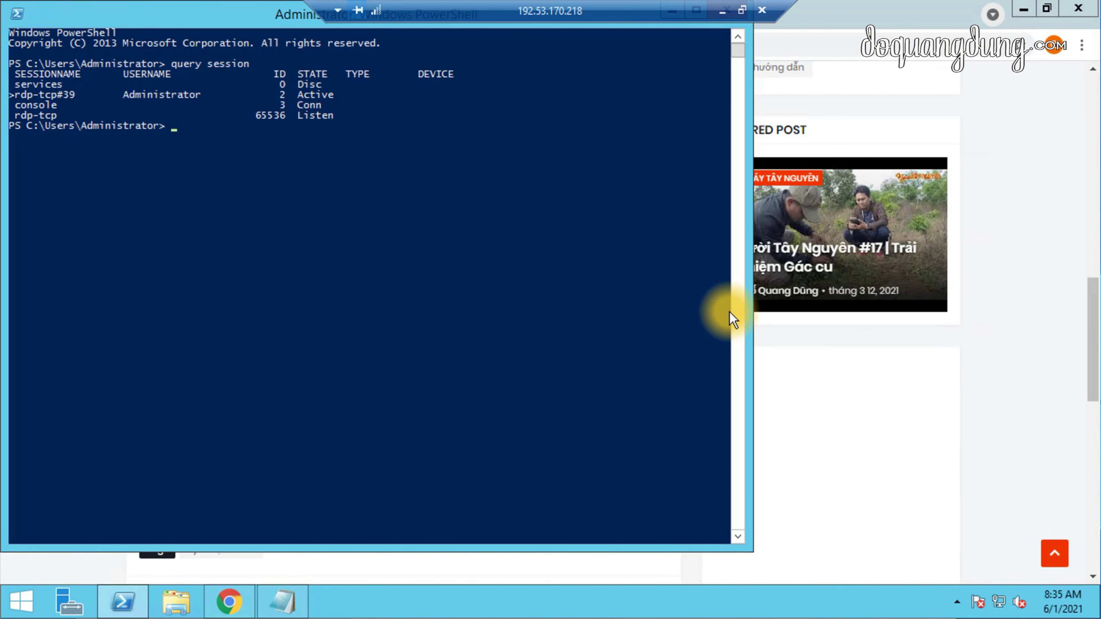
- Copy the "tscon 2 /dest:console" command from the article and minimise the browser to reveal PowerShell
click(810, 385)
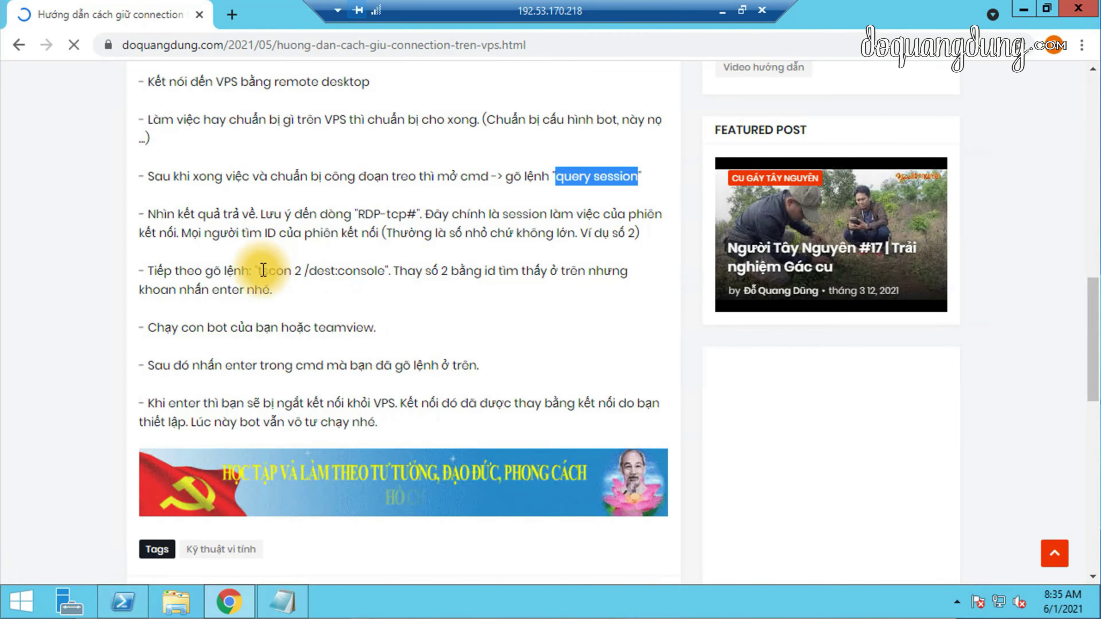
drag(259, 274, 374, 272)
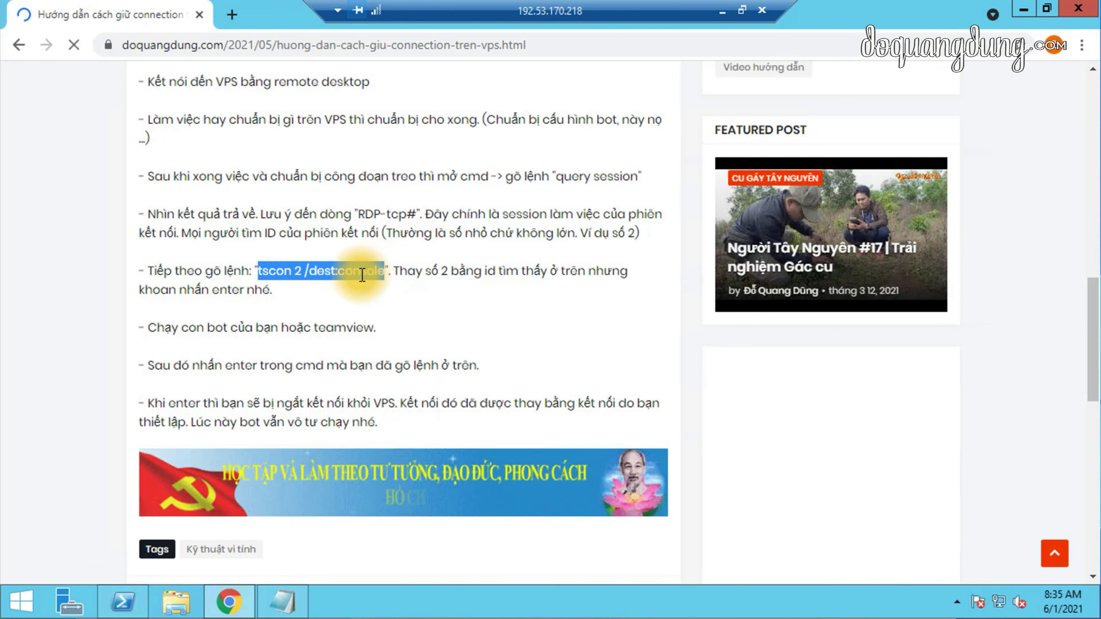
right_click(376, 277)
click(388, 290)
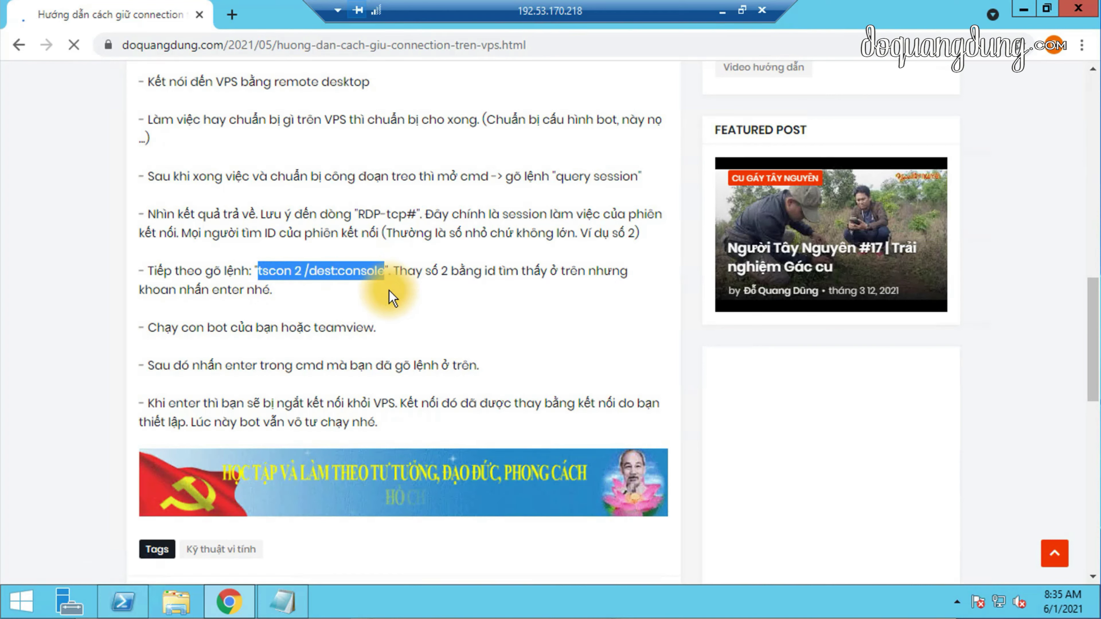
click(1023, 10)
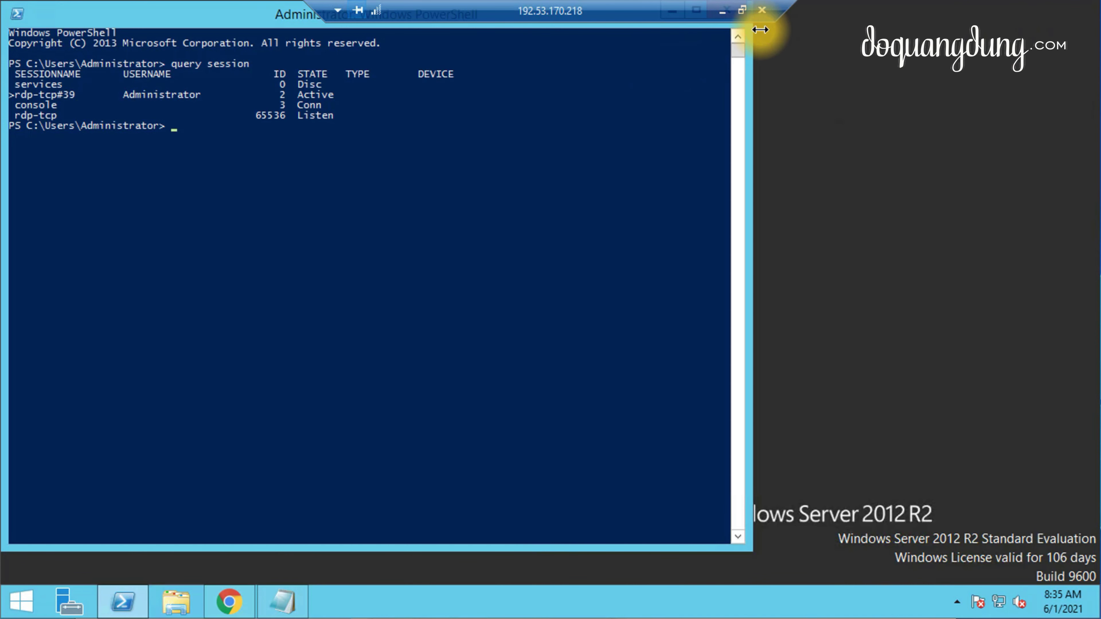
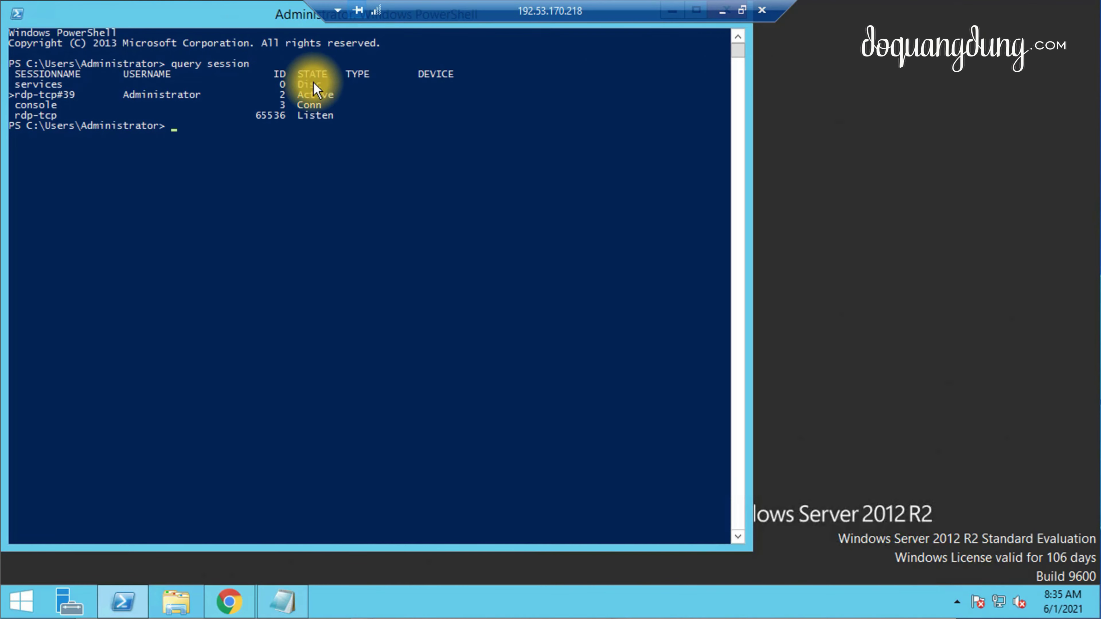
- Move the PowerShell window aside, open New Text Document from the desktop, and place it over PowerShell's lower part
drag(156, 13, 509, 210)
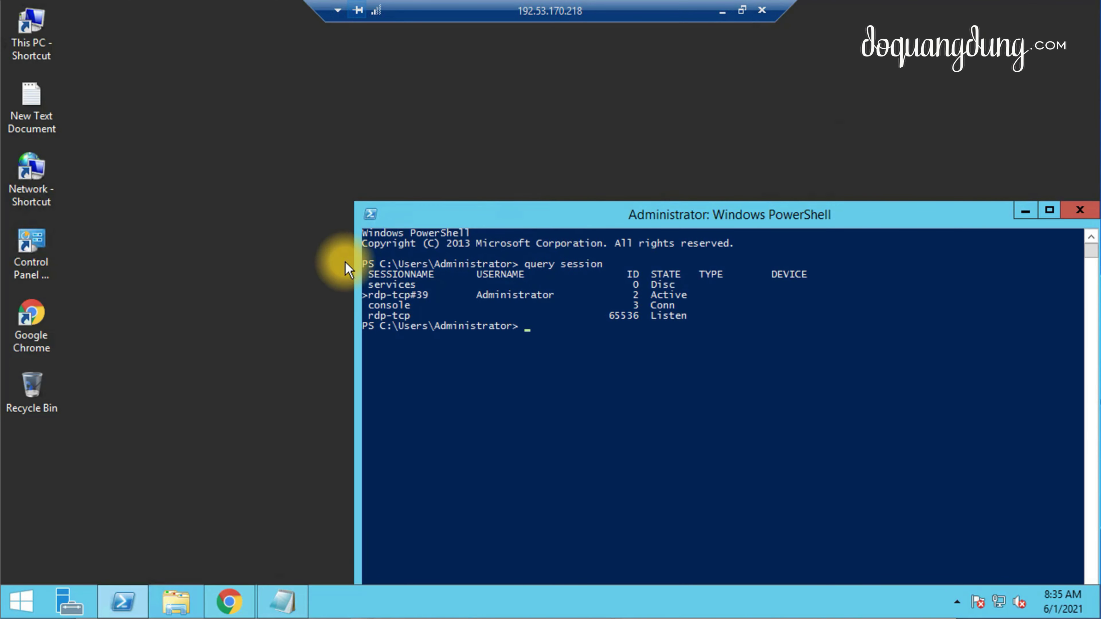
click(241, 379)
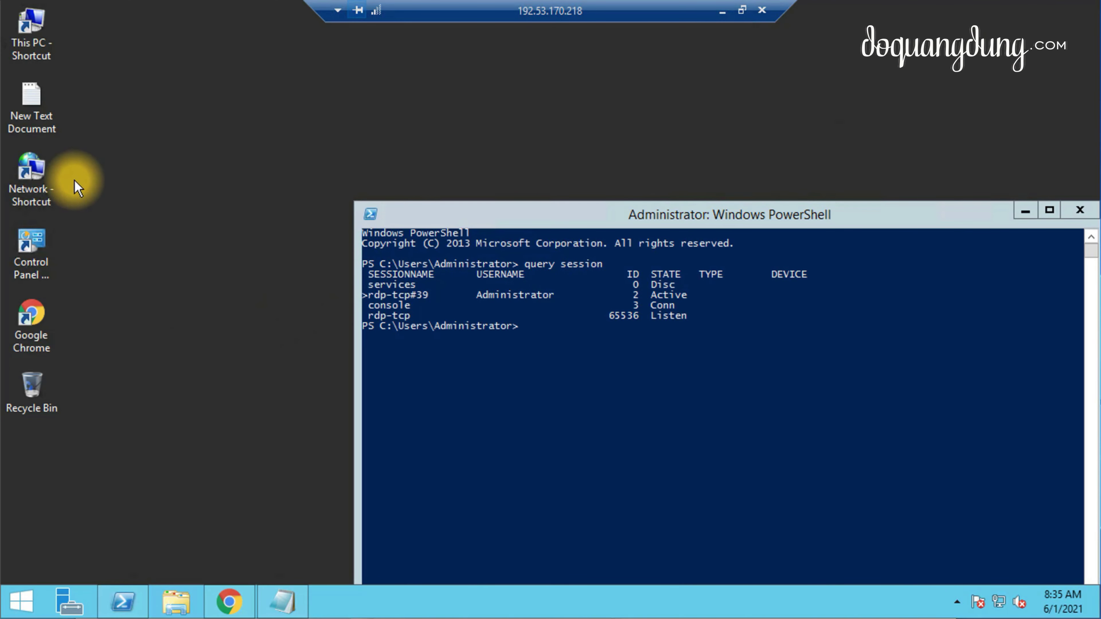
double_click(38, 119)
drag(246, 148, 702, 360)
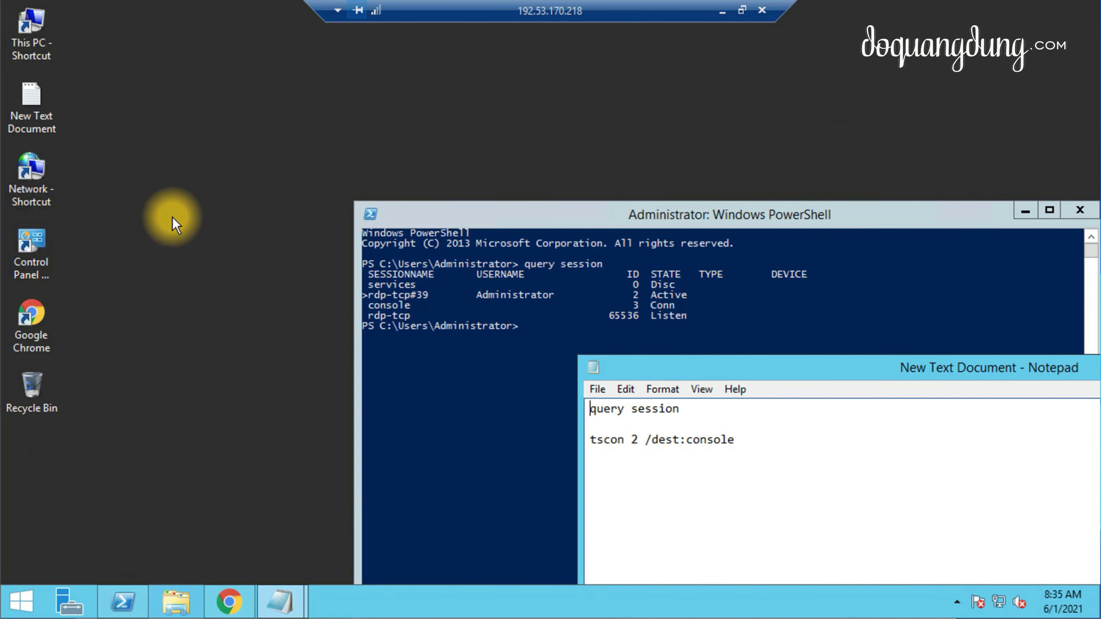
- Open the FreeAutoView folder inside This PC's Downloads folder
click(173, 273)
double_click(43, 23)
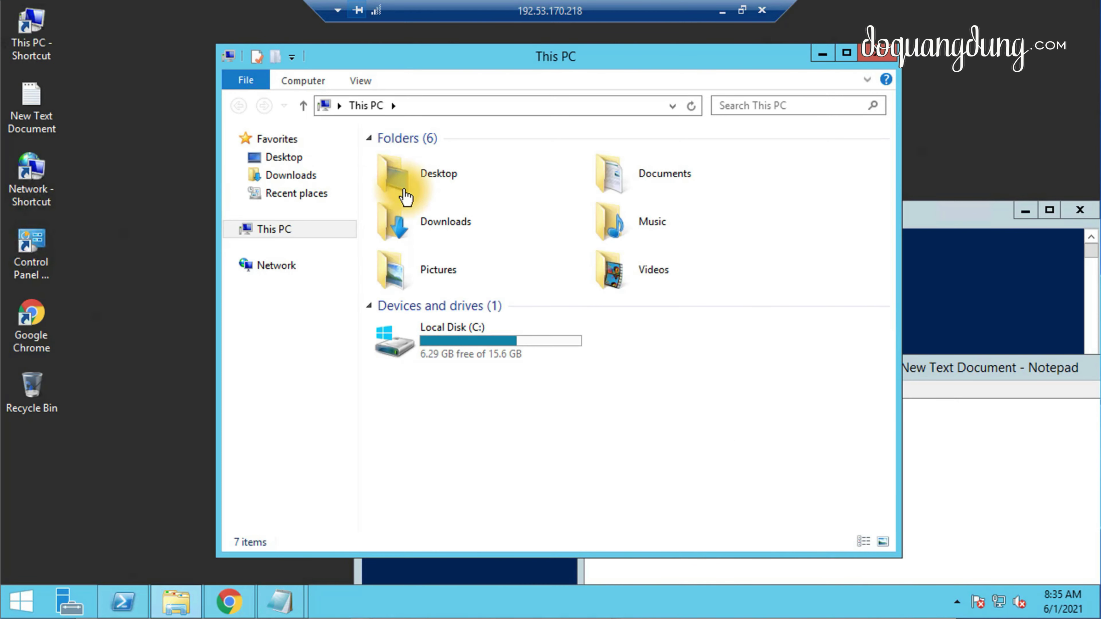
double_click(444, 234)
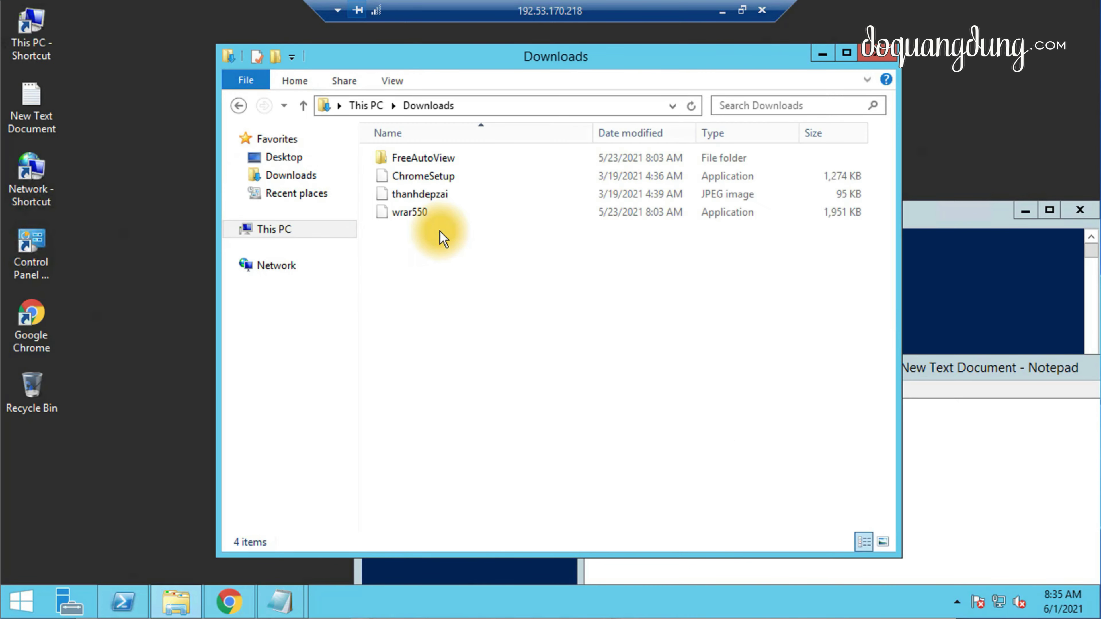
double_click(426, 160)
- Open the LinkYoutube text file, look through its list of YouTube links, and close it
click(410, 178)
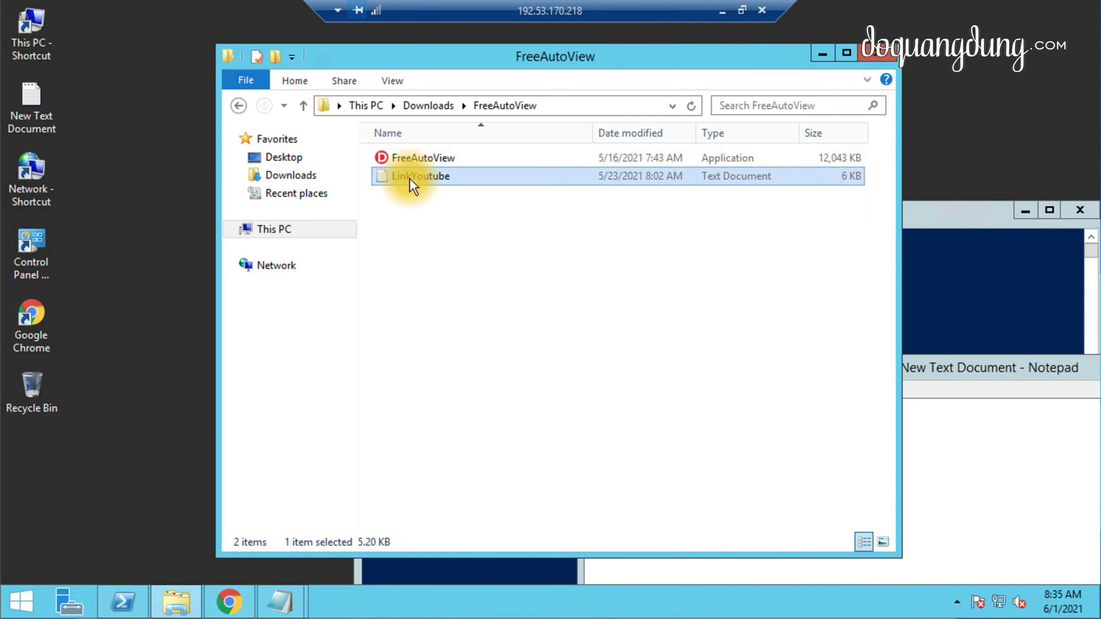
double_click(409, 178)
drag(948, 228, 906, 550)
click(244, 359)
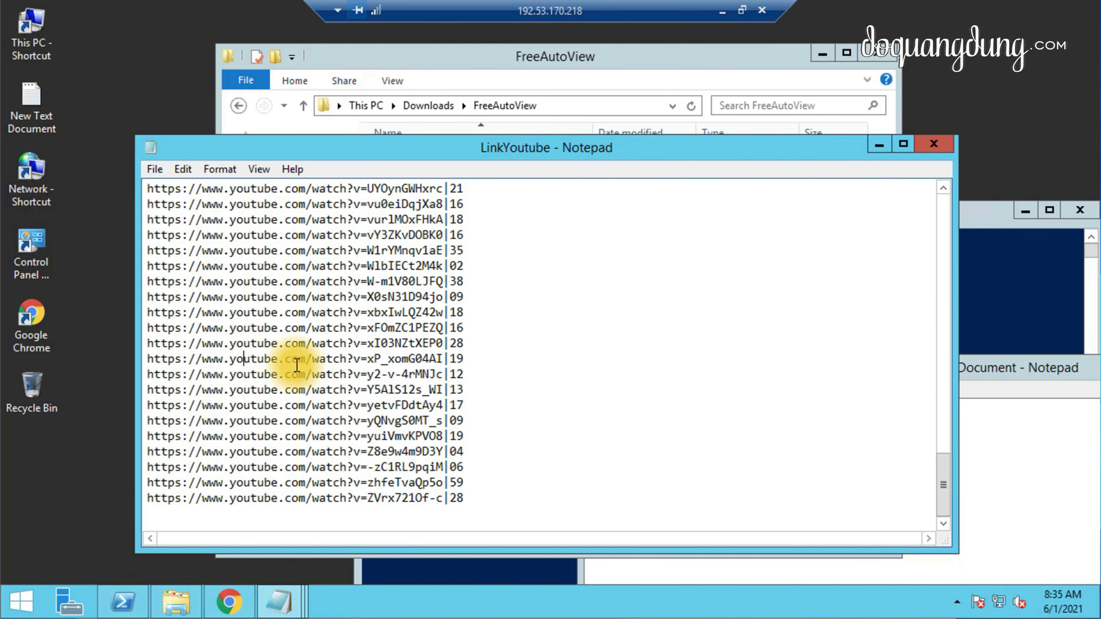
key(ctrl+a)
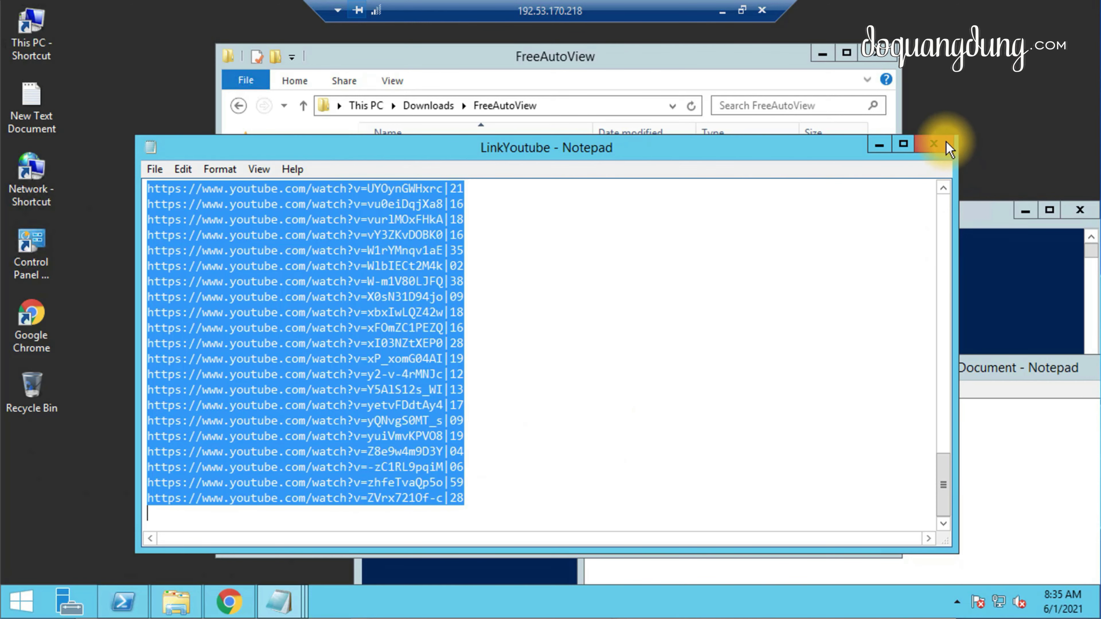
click(932, 144)
click(447, 271)
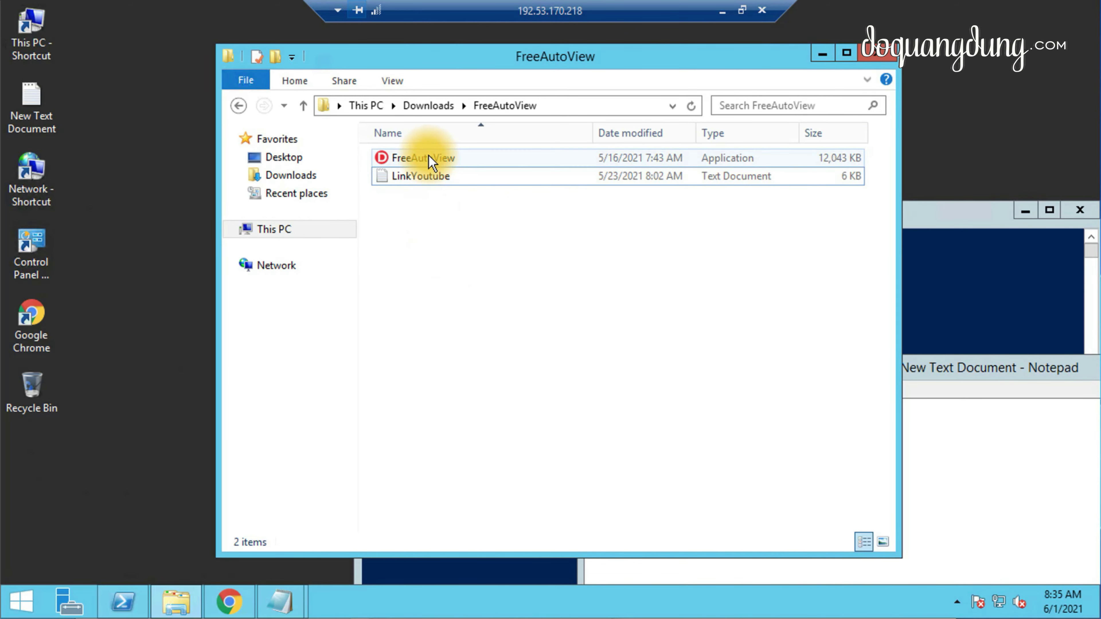
- Check the remote desktop's screen resolution settings and close them
right_click(162, 185)
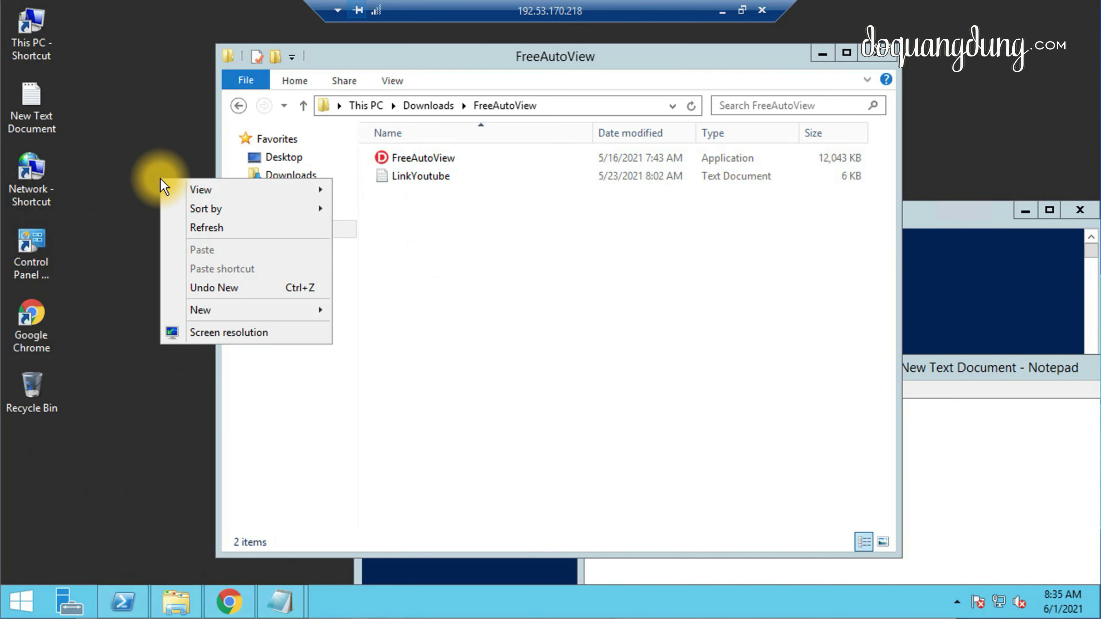
click(208, 333)
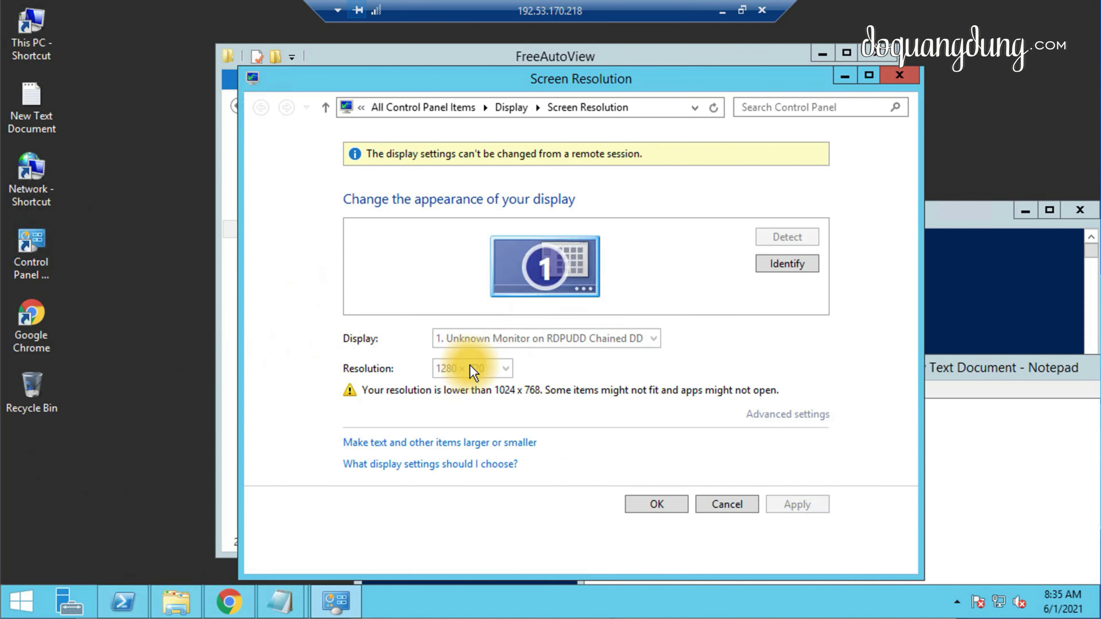
click(914, 77)
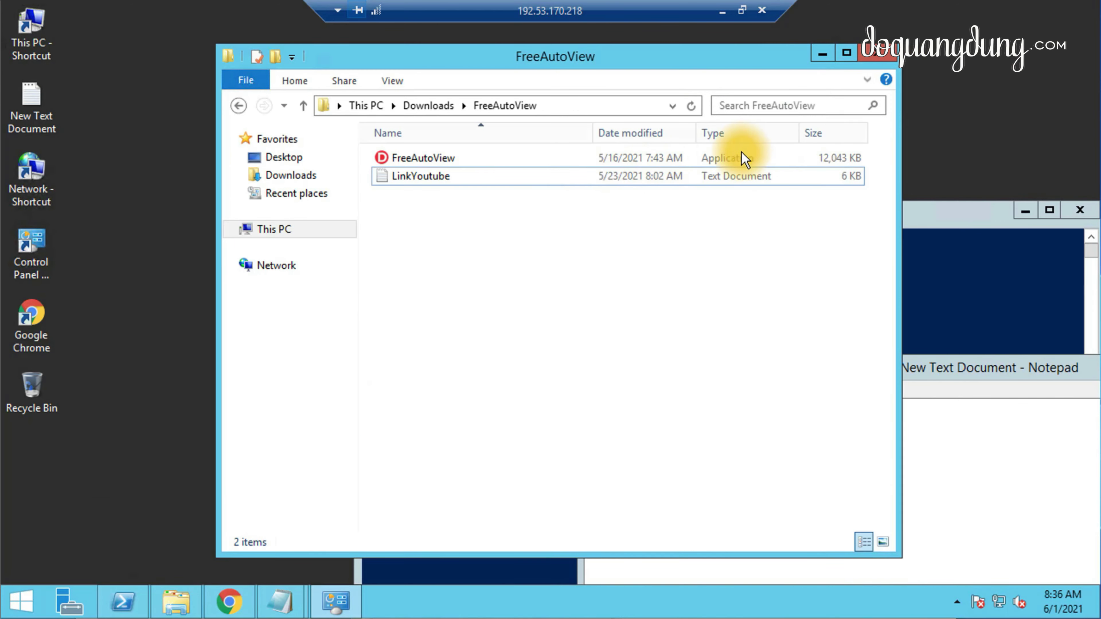
- Launch FreeAutoView, check the screen resolution note in its settings, and return to the YouTube link list
double_click(434, 159)
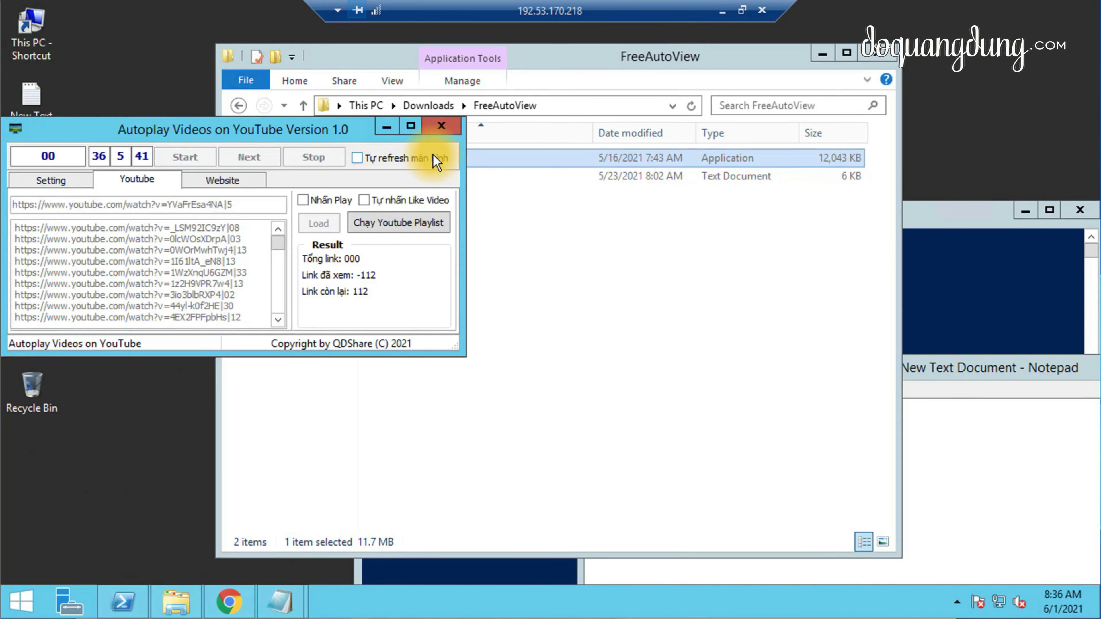
click(52, 183)
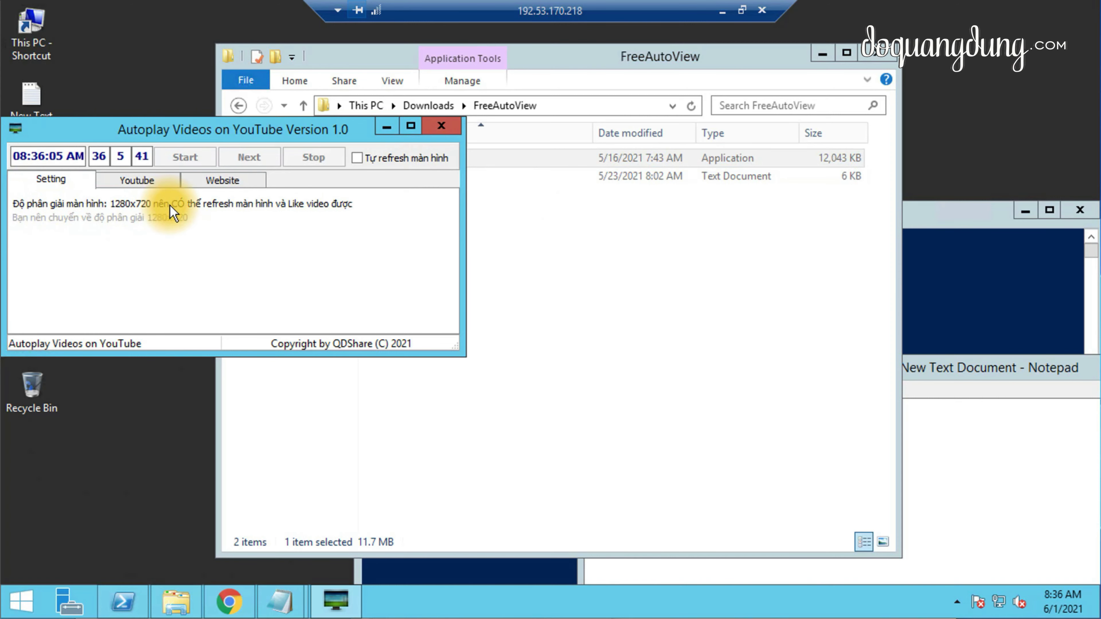
click(143, 186)
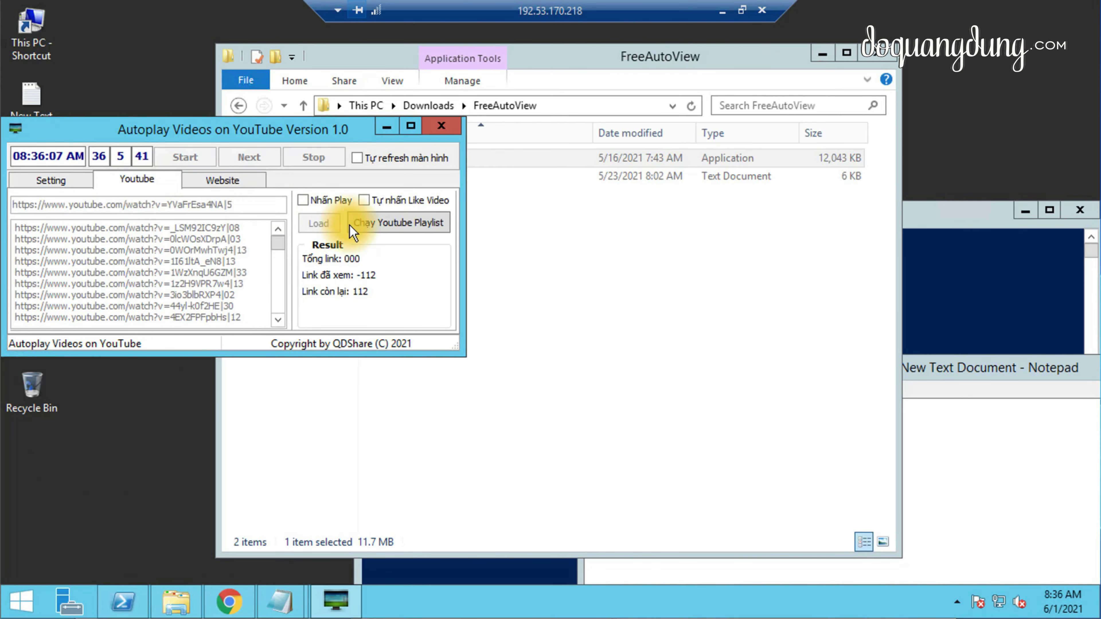
- Enable automatic video liking and automatic screen refresh in FreeAutoView, accepting the notice
click(364, 201)
click(674, 323)
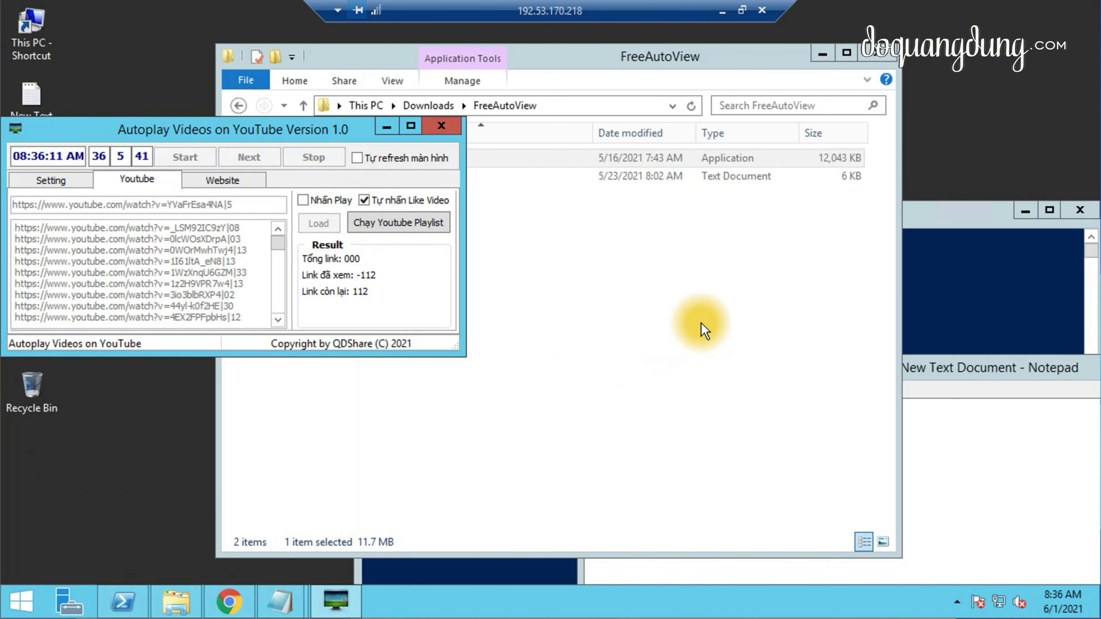
click(357, 158)
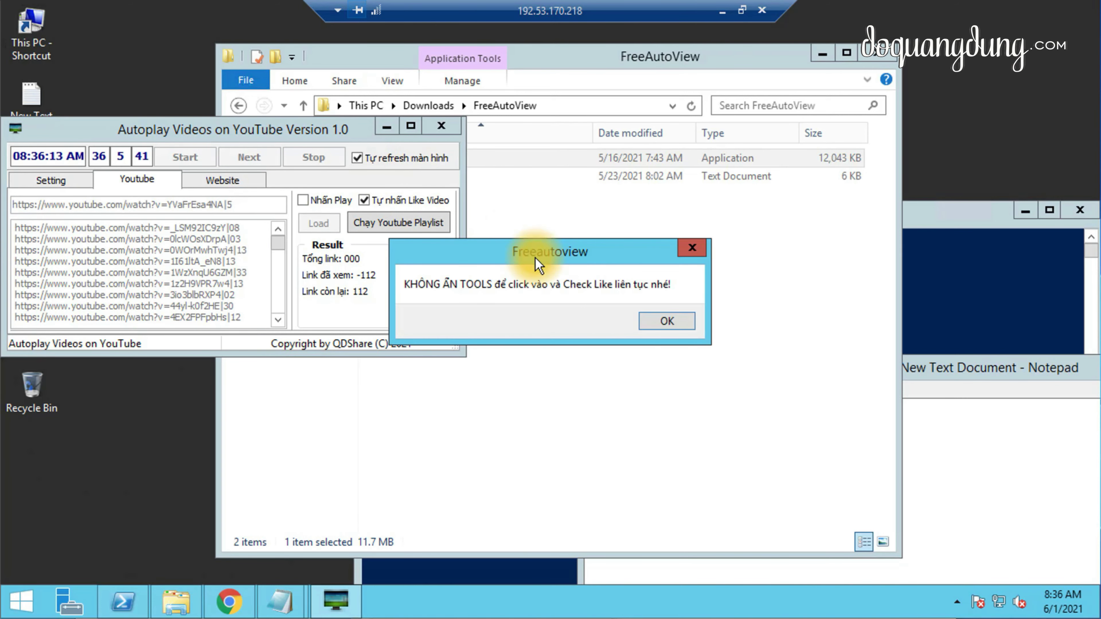
click(665, 323)
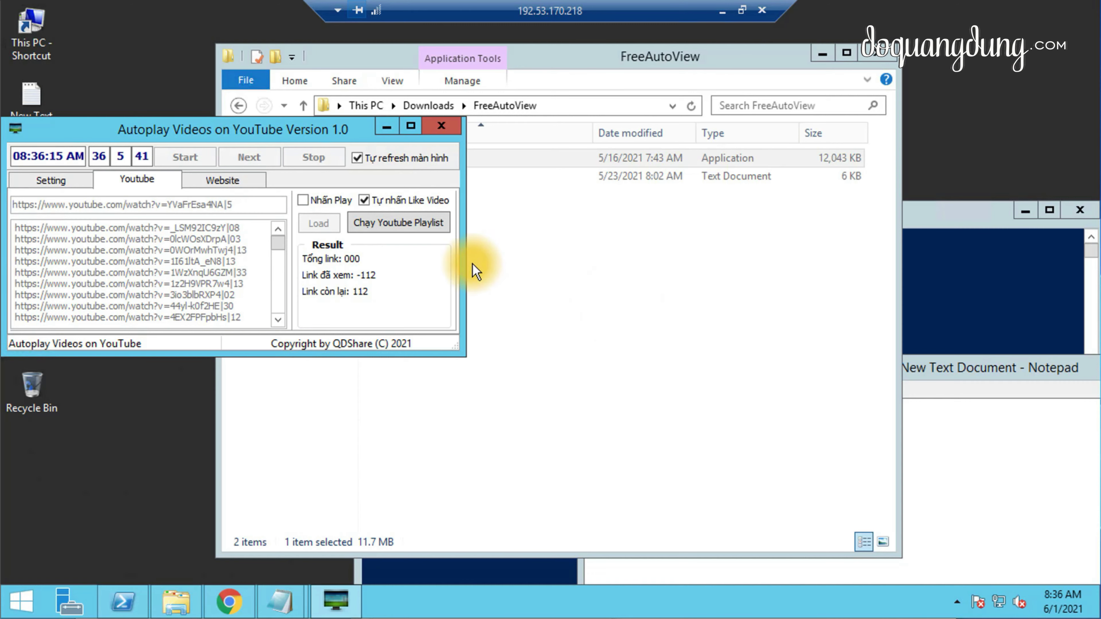
- Start the YouTube playlist in FreeAutoView, bring up Chrome, and like the playing video
click(405, 229)
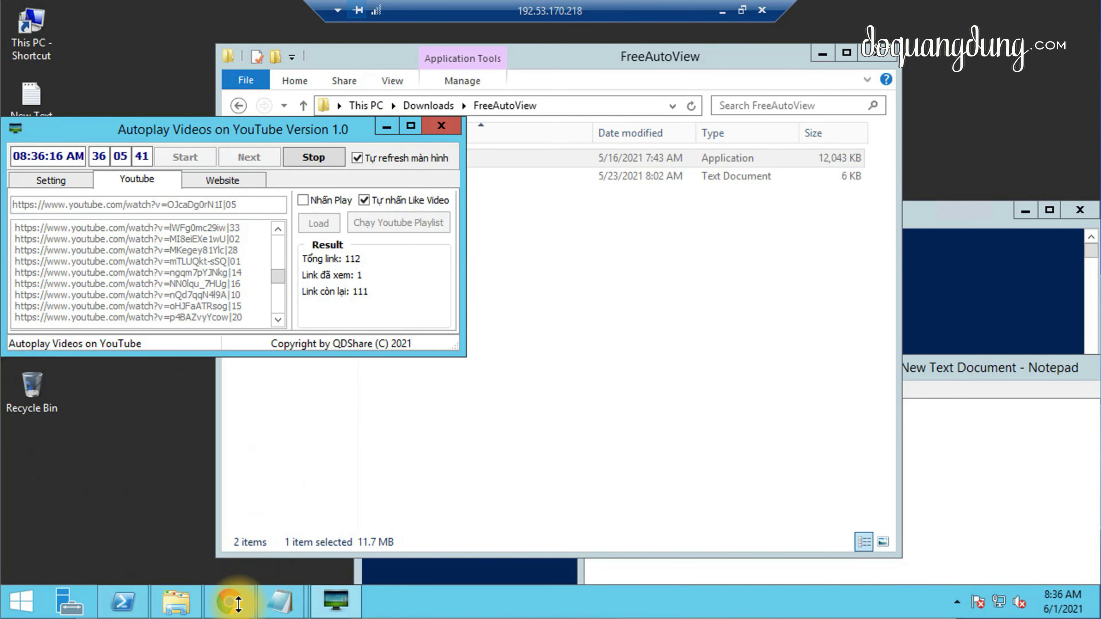
click(230, 600)
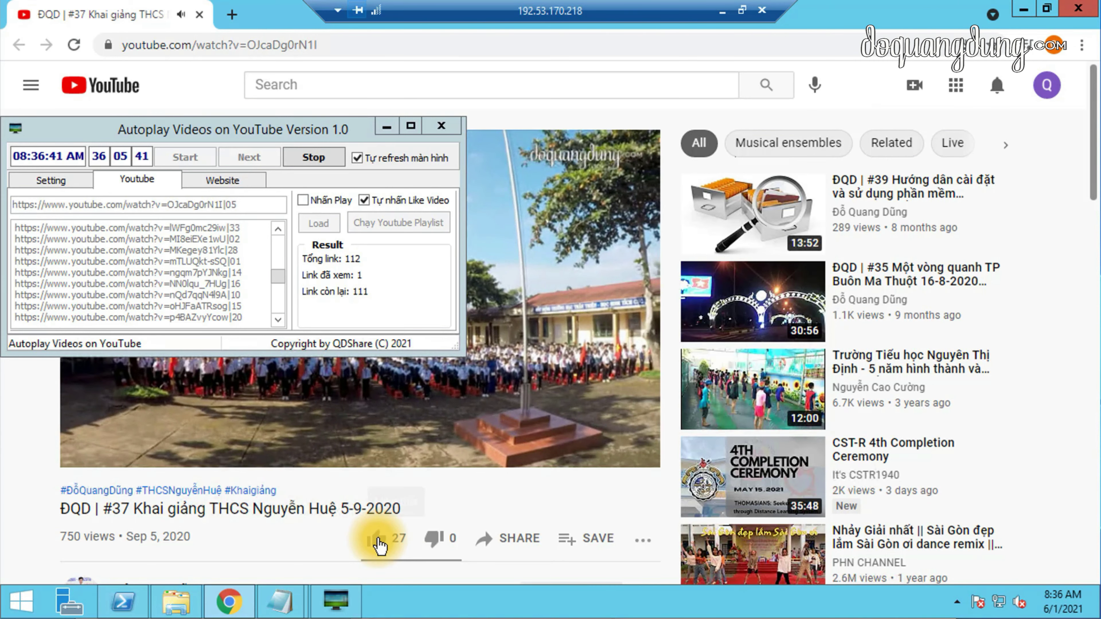
click(379, 545)
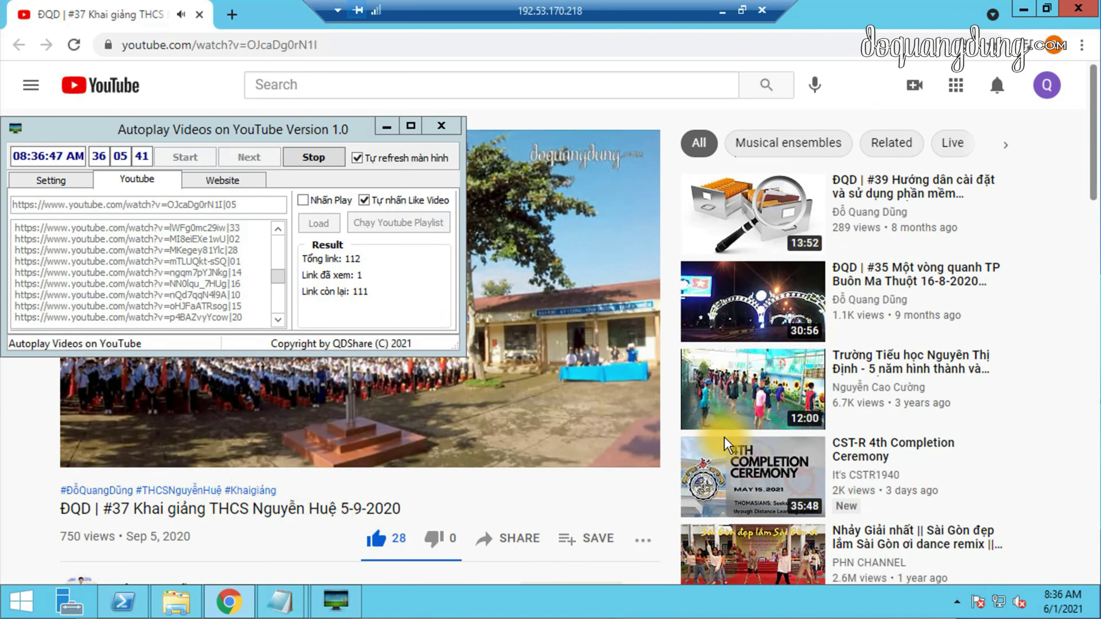
- Bring up the open New Text Document beside the autoplay tool and copy its "tscon 2 /dest:console" command
click(336, 607)
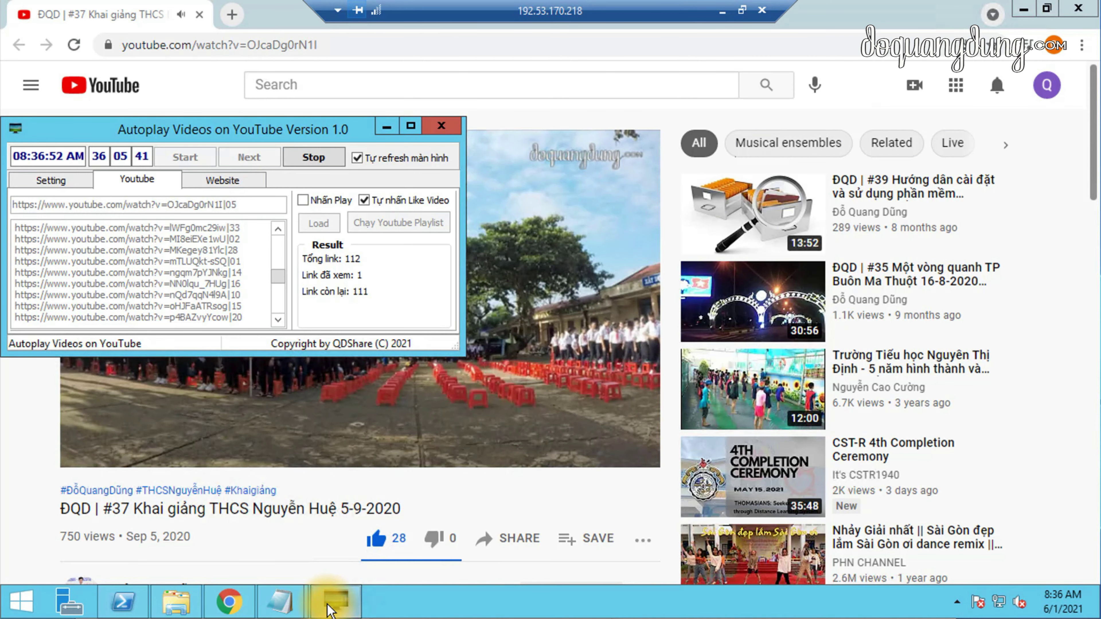
click(278, 607)
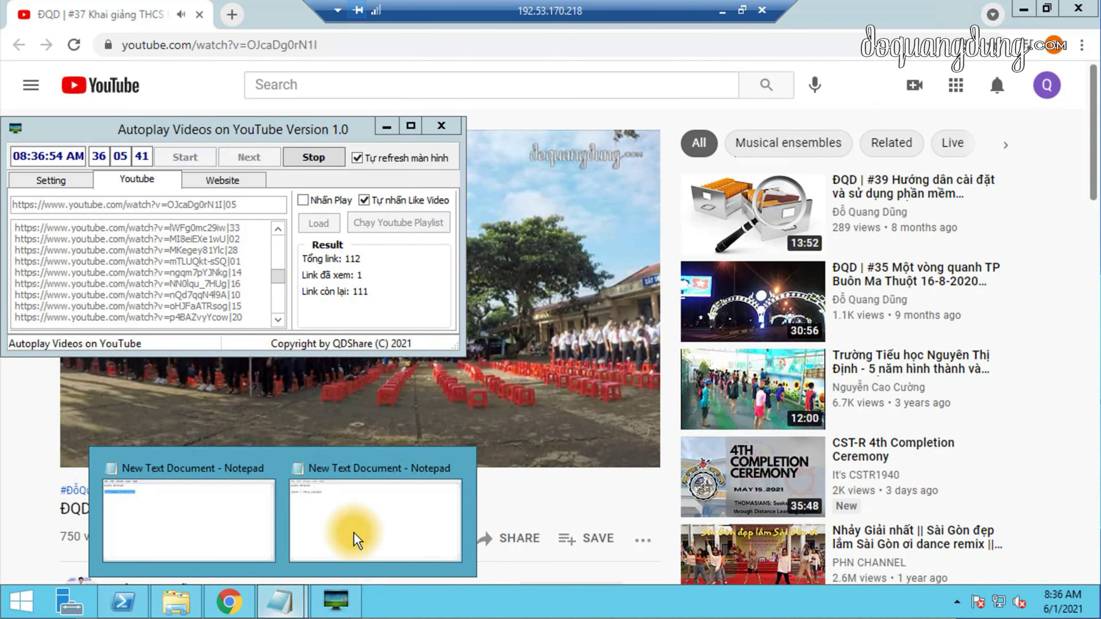
click(193, 525)
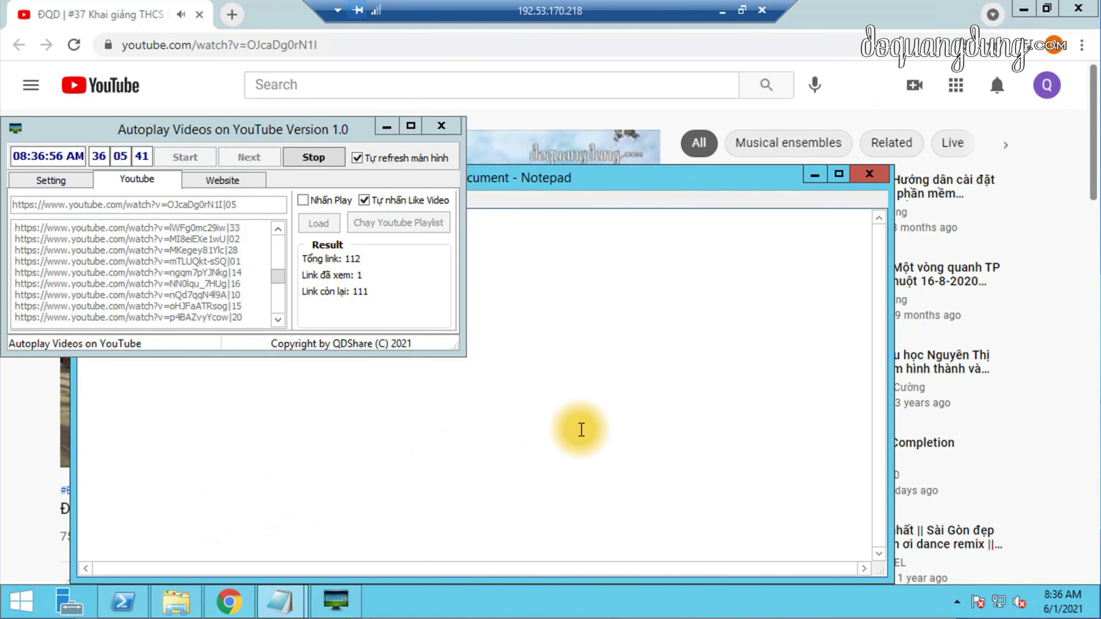
drag(555, 184, 1076, 226)
drag(608, 295, 753, 294)
right_click(695, 294)
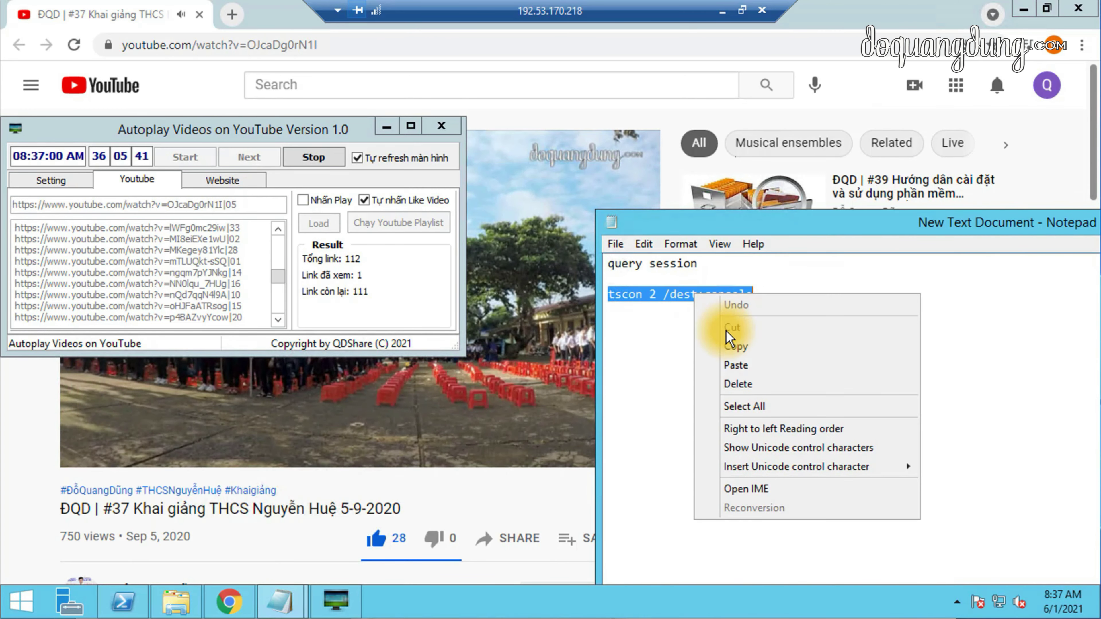
click(740, 345)
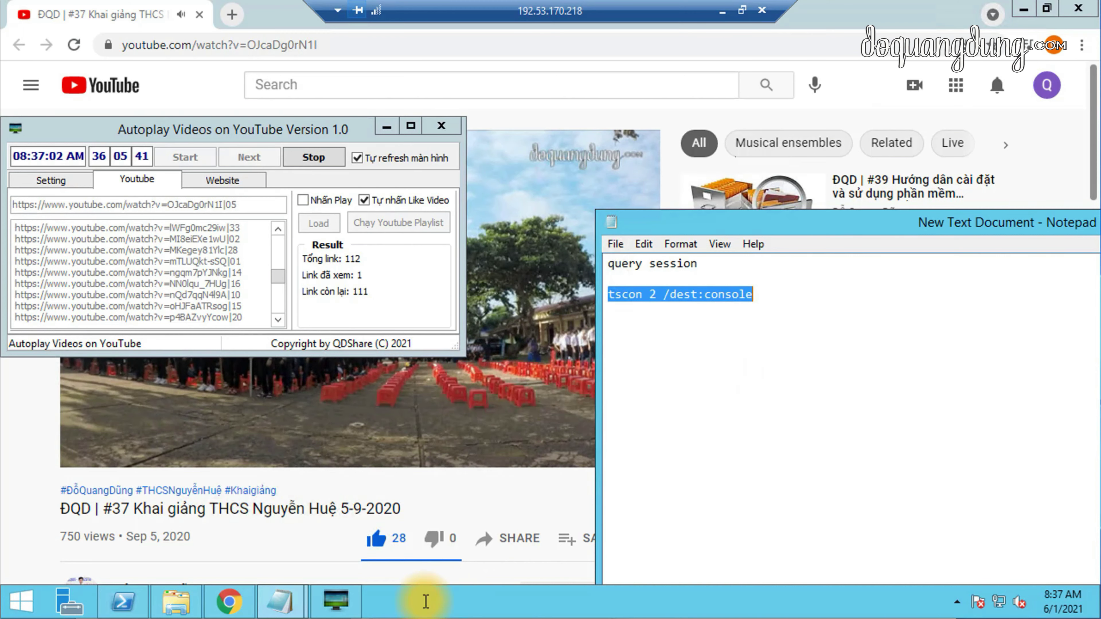
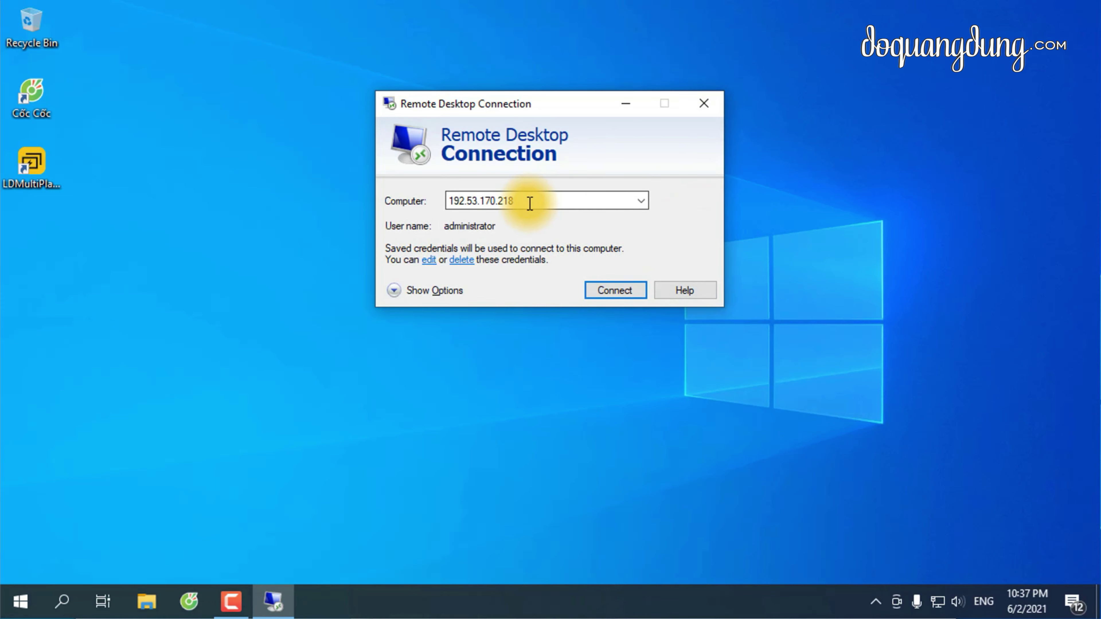
- Replace the computer address in Remote Desktop Connection with 172.104.98.49
click(530, 201)
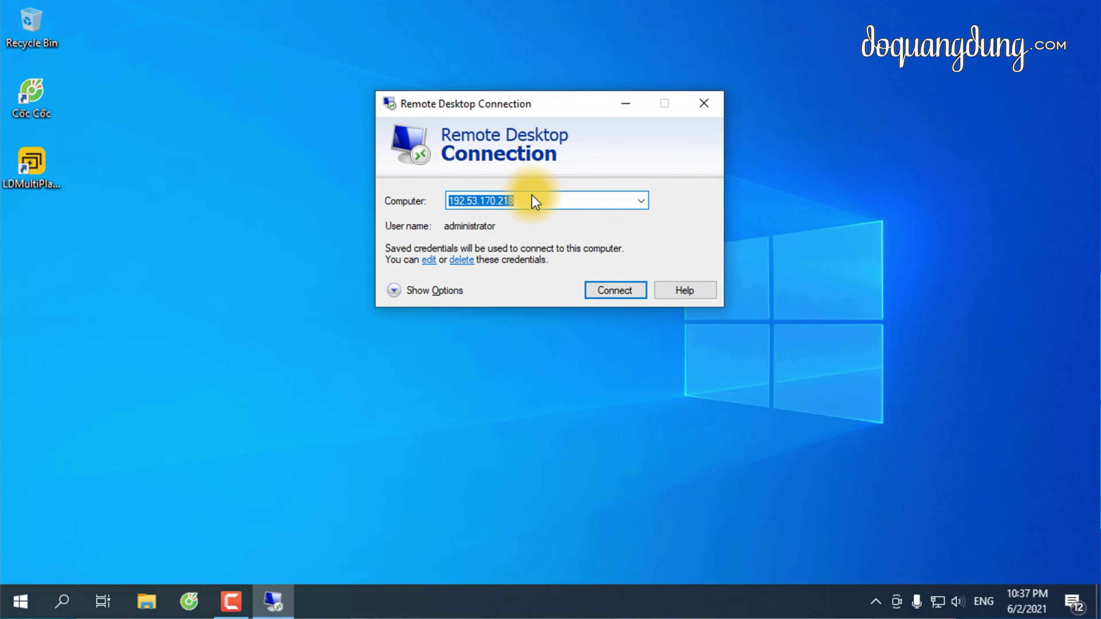
key(BackSpace)
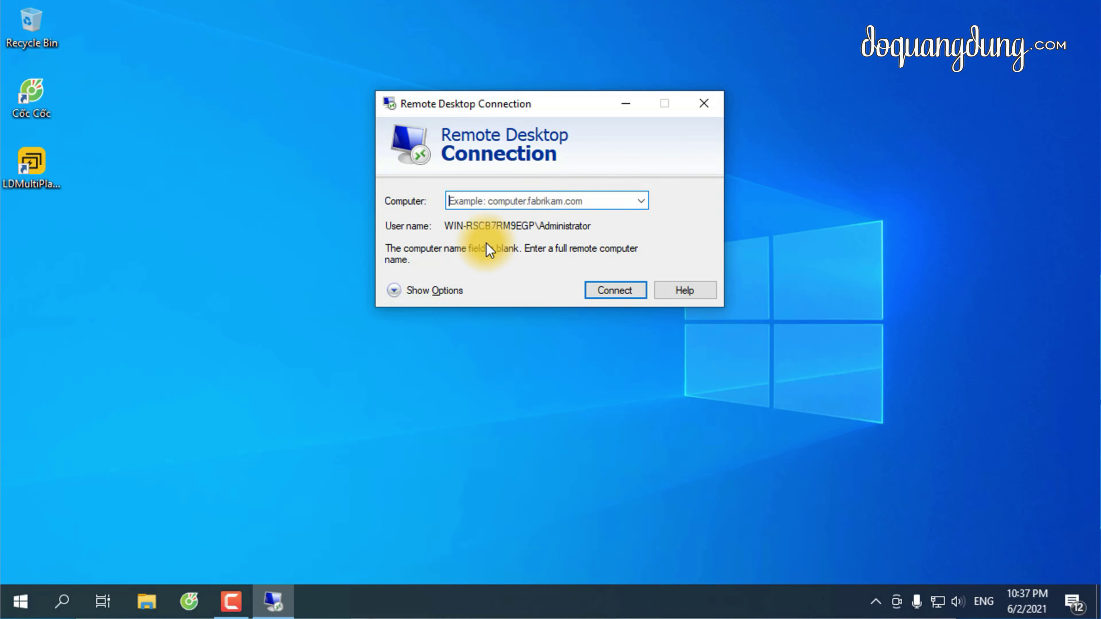
text(172.104)
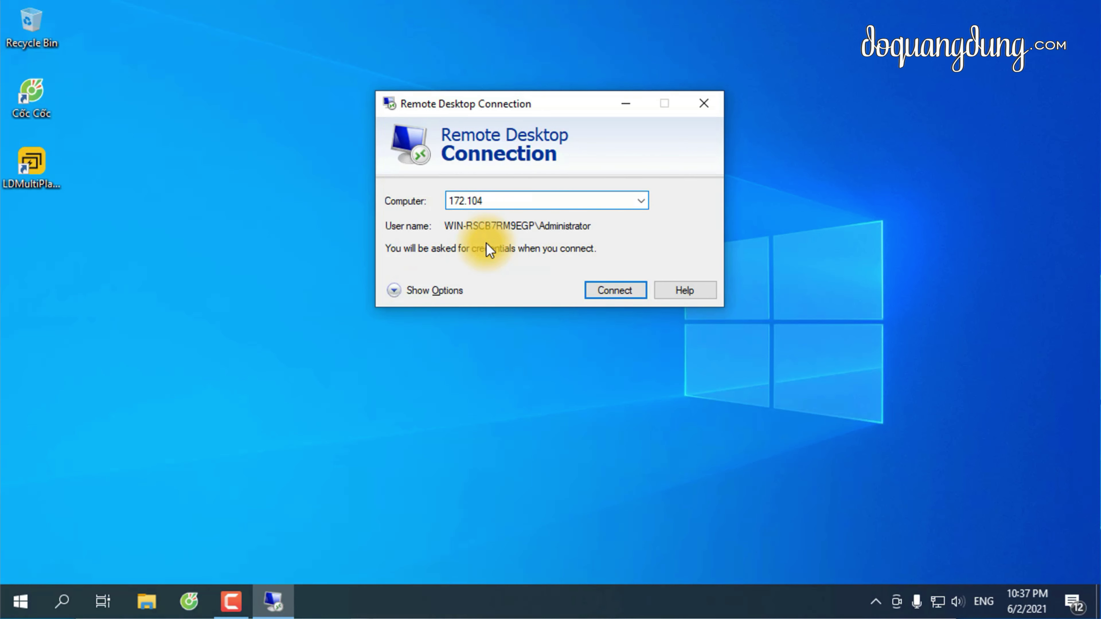
text(.98.)
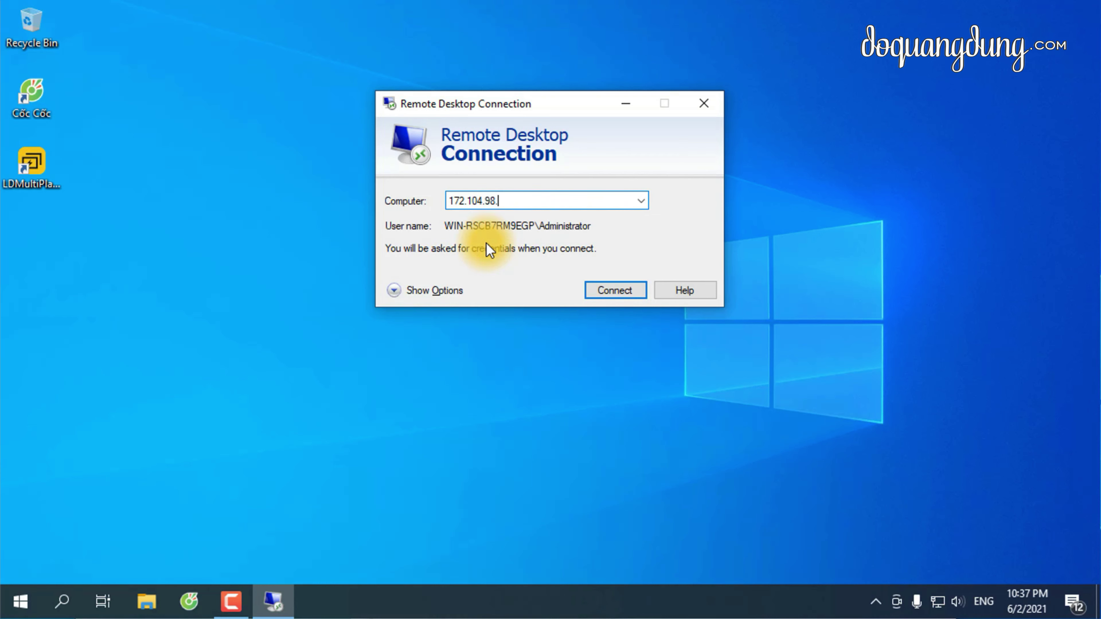
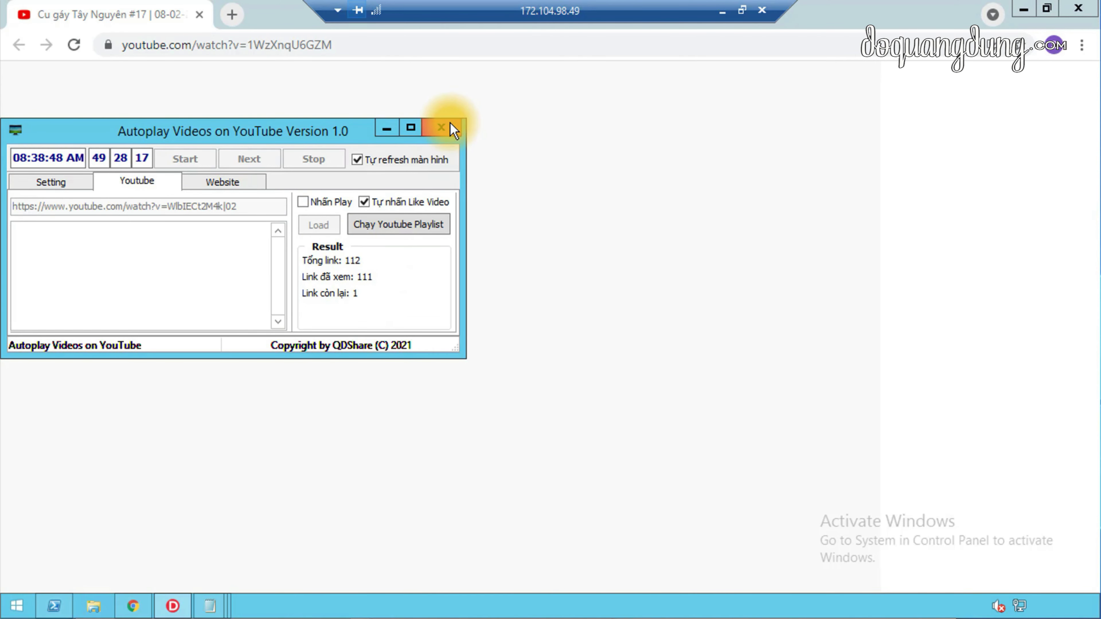
- Close the Autoplay Videos on YouTube tool and open doquangdung.com in Chrome in place of the YouTube page
click(441, 128)
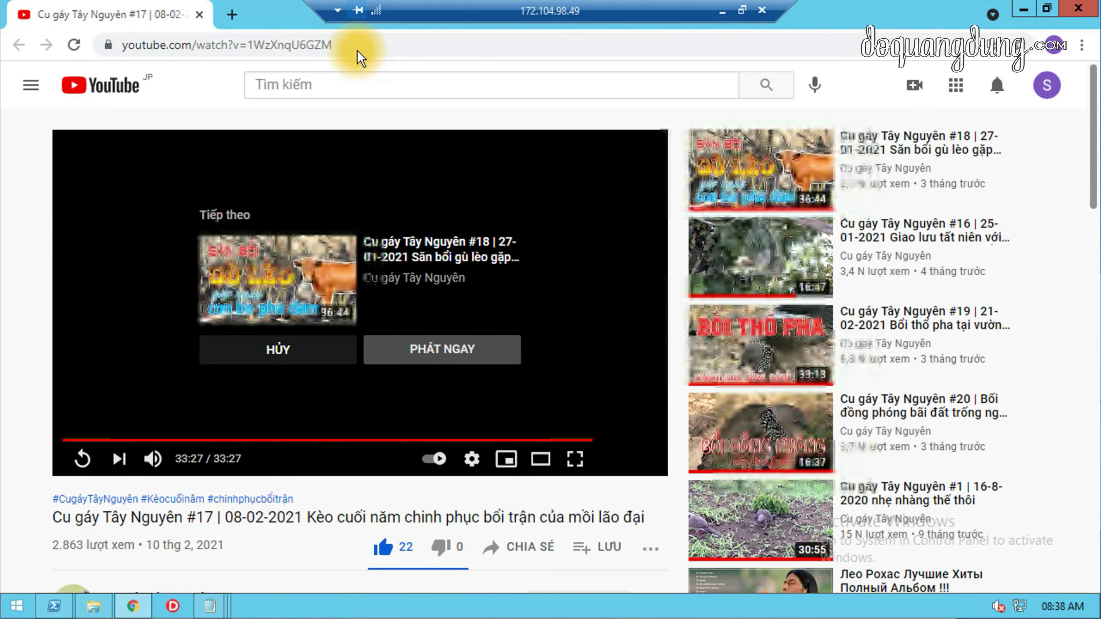
click(360, 49)
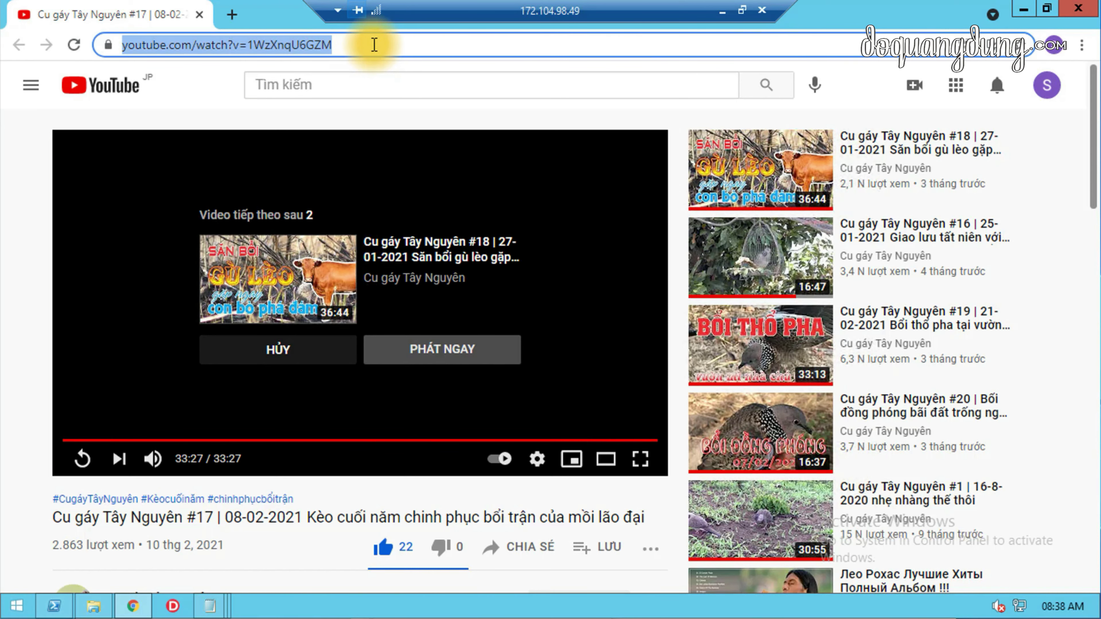
text(doquang)
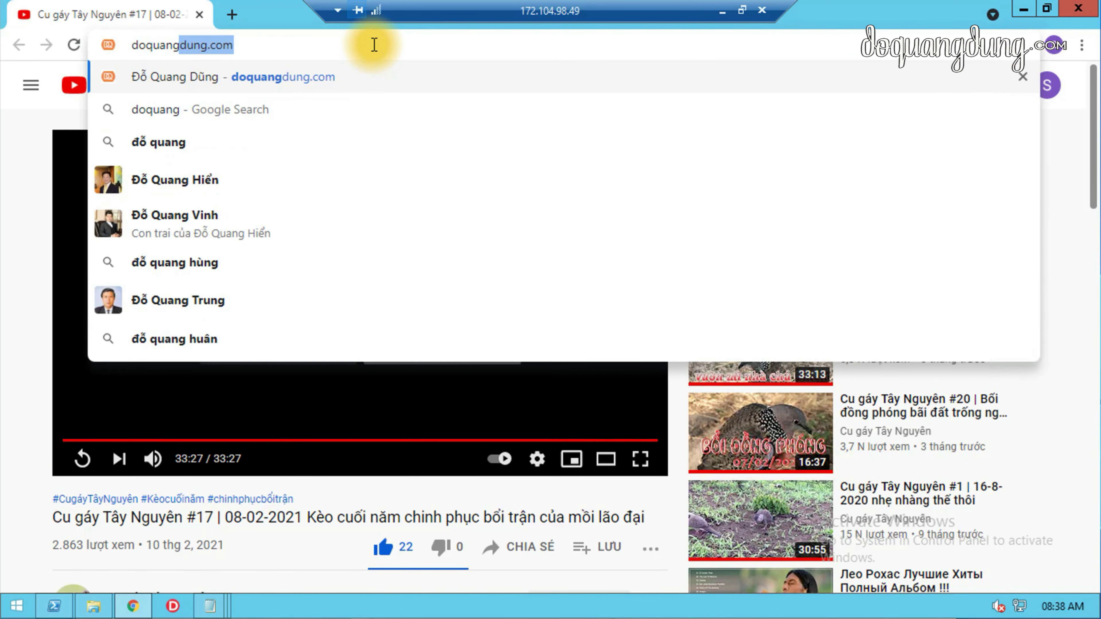
text(dung.)
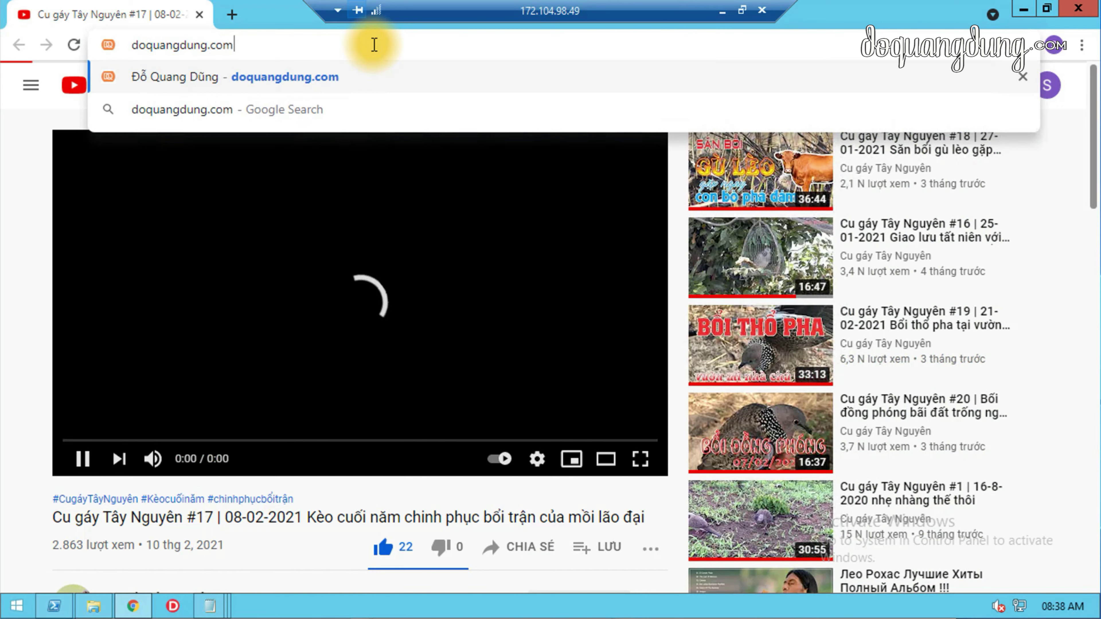
text(com)
key(Return)
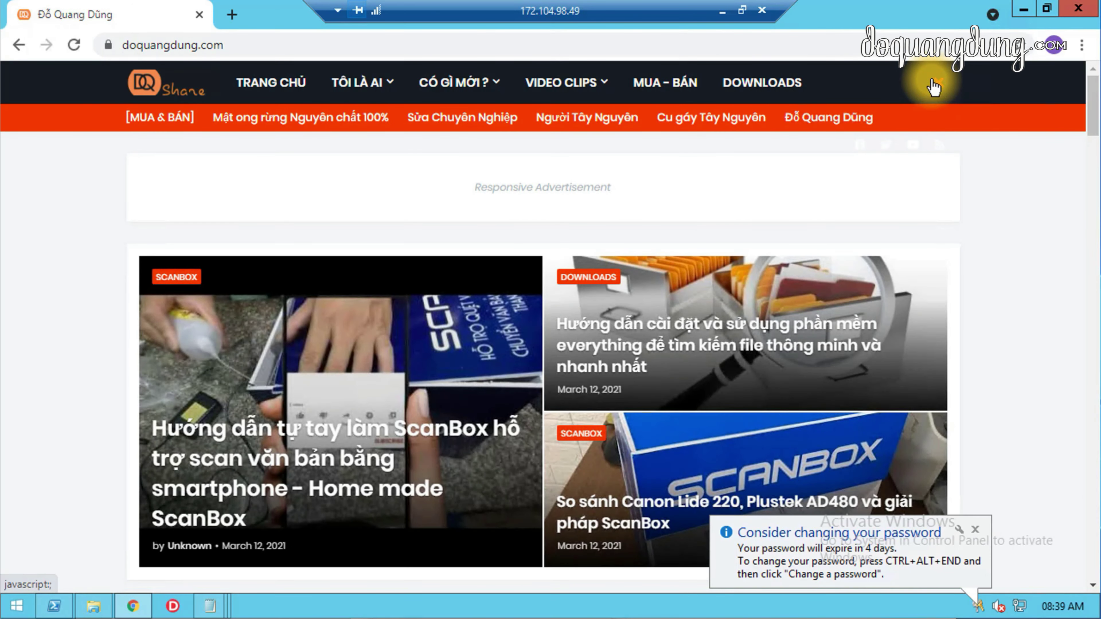
- Search the site for "treo bot" and open the article about keeping the connection alive on a VPS
click(937, 83)
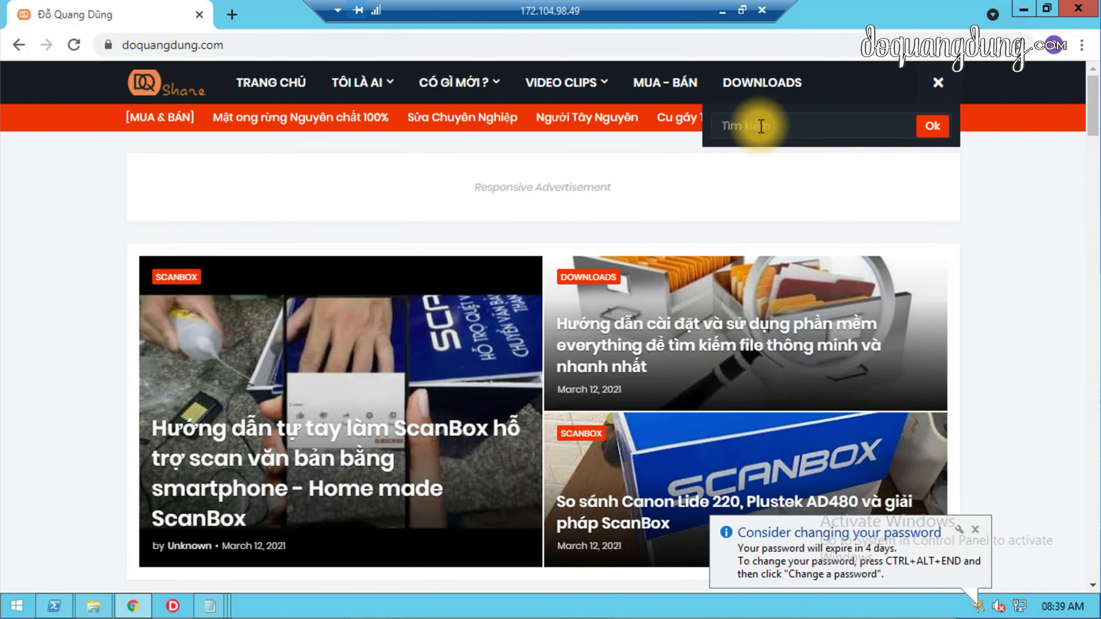
text(treo bd)
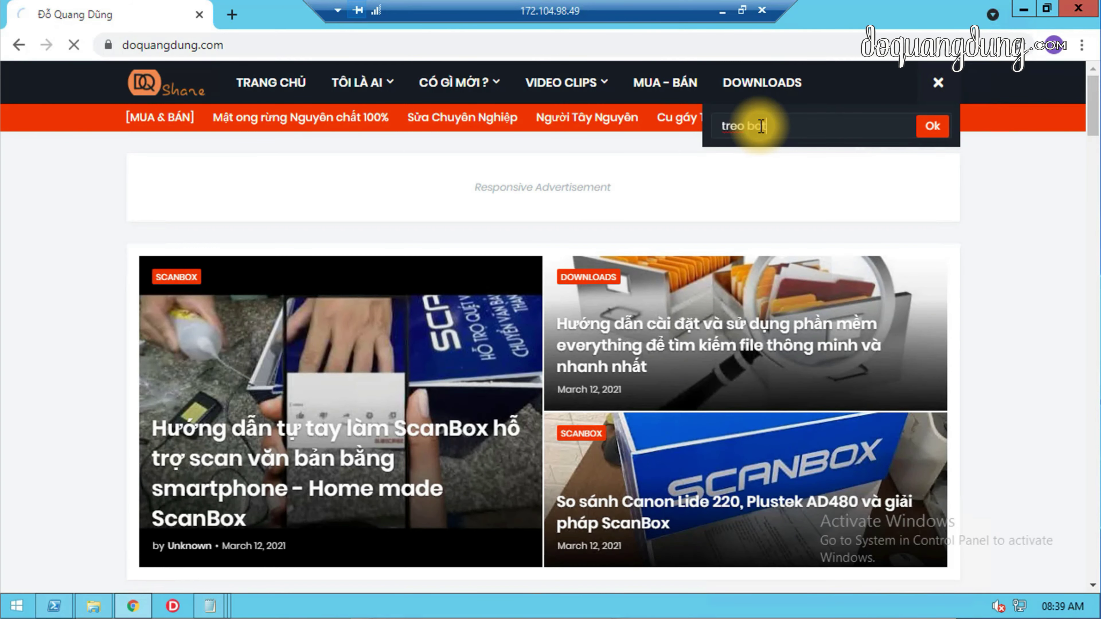
key(Return)
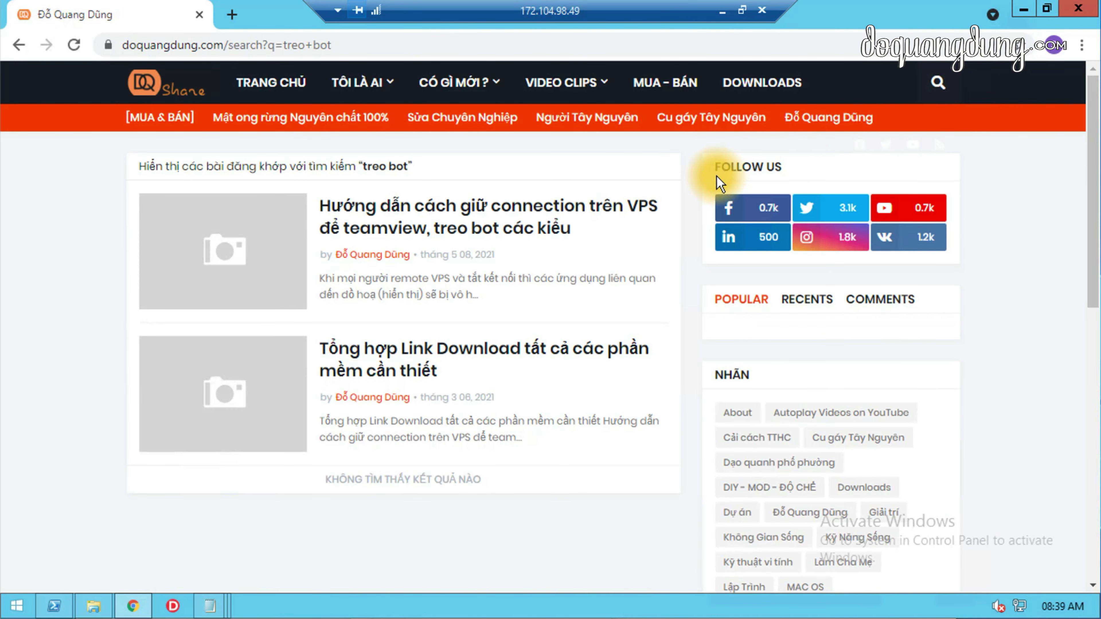
click(414, 210)
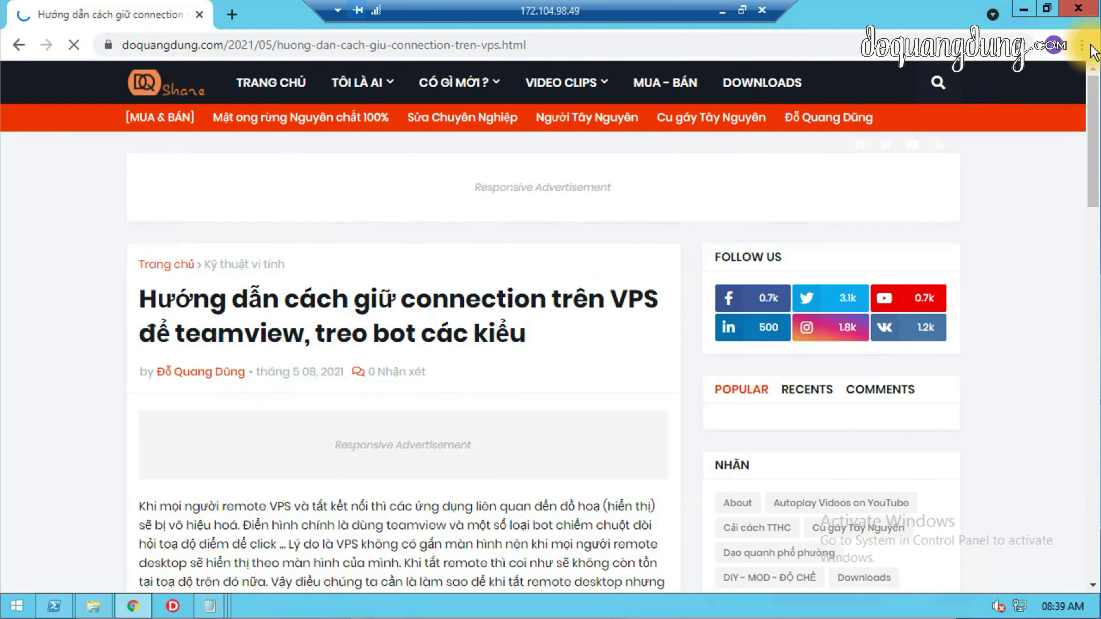
- Clear the remote desktop by closing the Free Auto View folder window and minimizing Chrome and PowerShell
click(1023, 12)
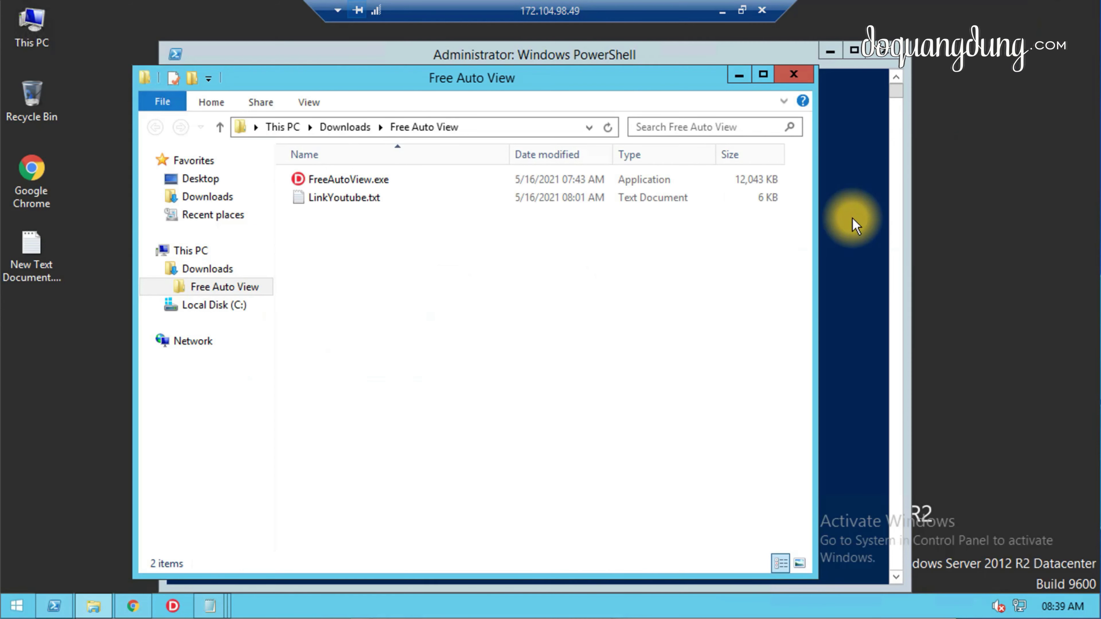
click(795, 78)
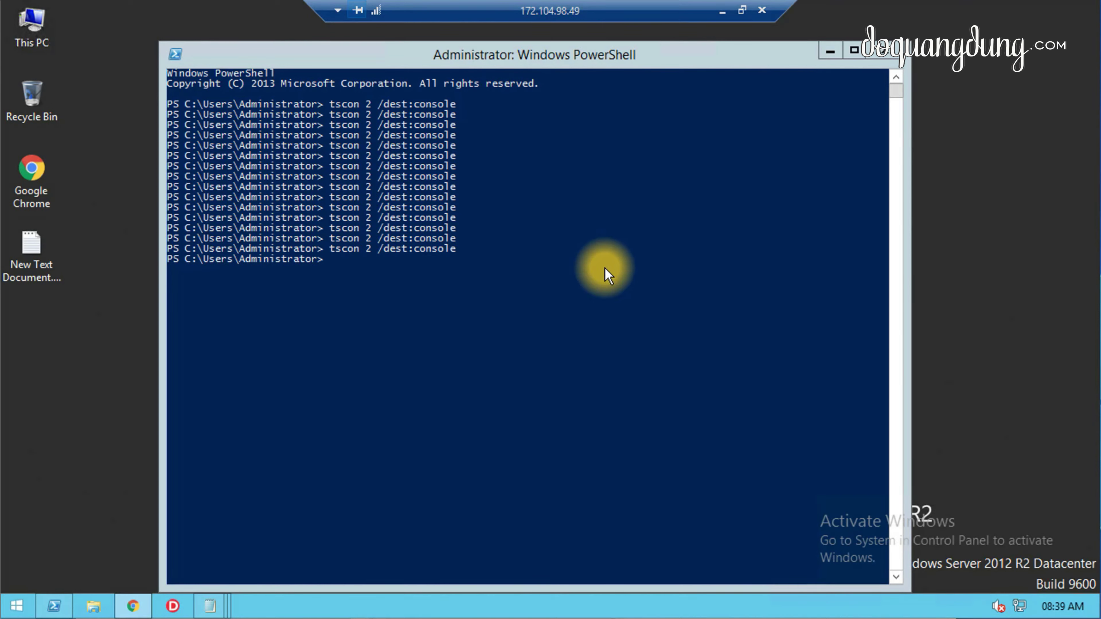
click(835, 50)
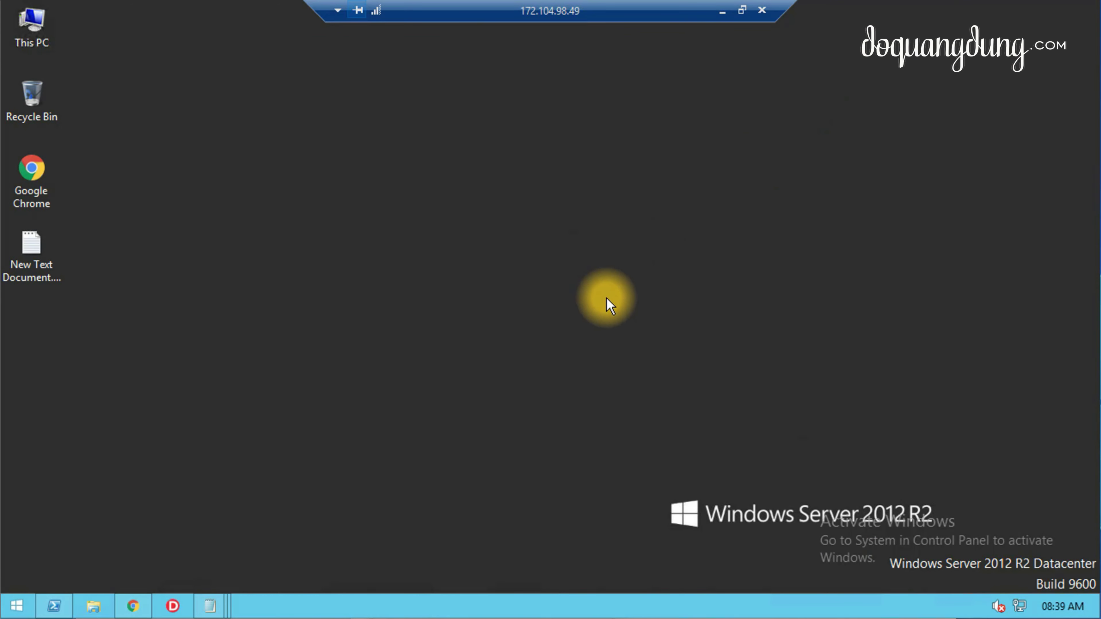
- Delete the explanatory notes between the "query session" and "tscon 2 /dest:console" commands in New Text Document, and minimize the document
double_click(53, 274)
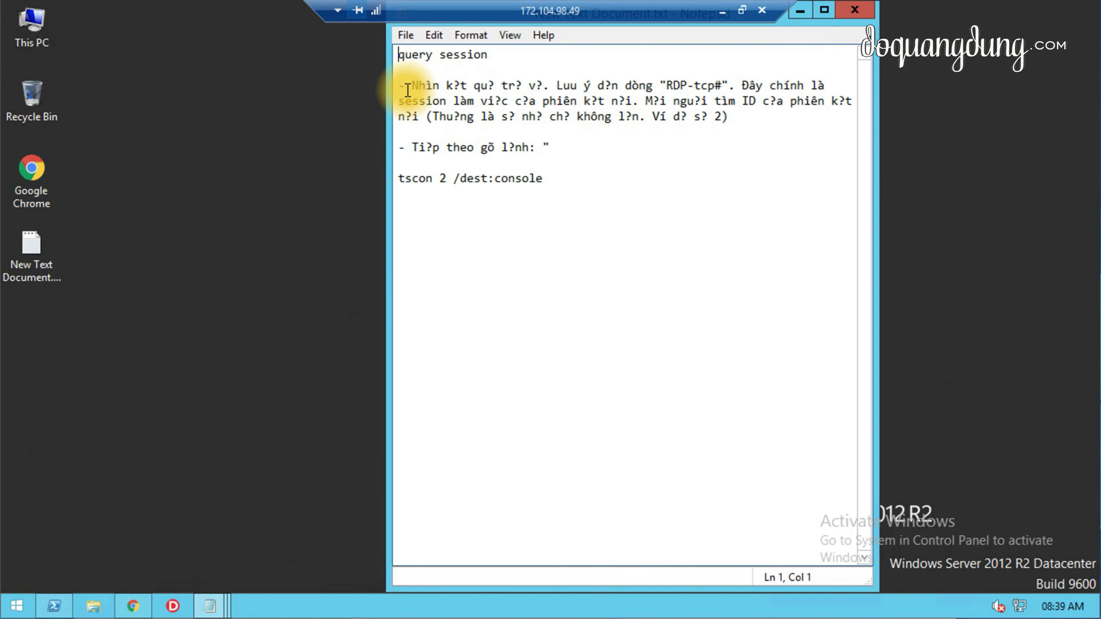
drag(402, 85, 580, 154)
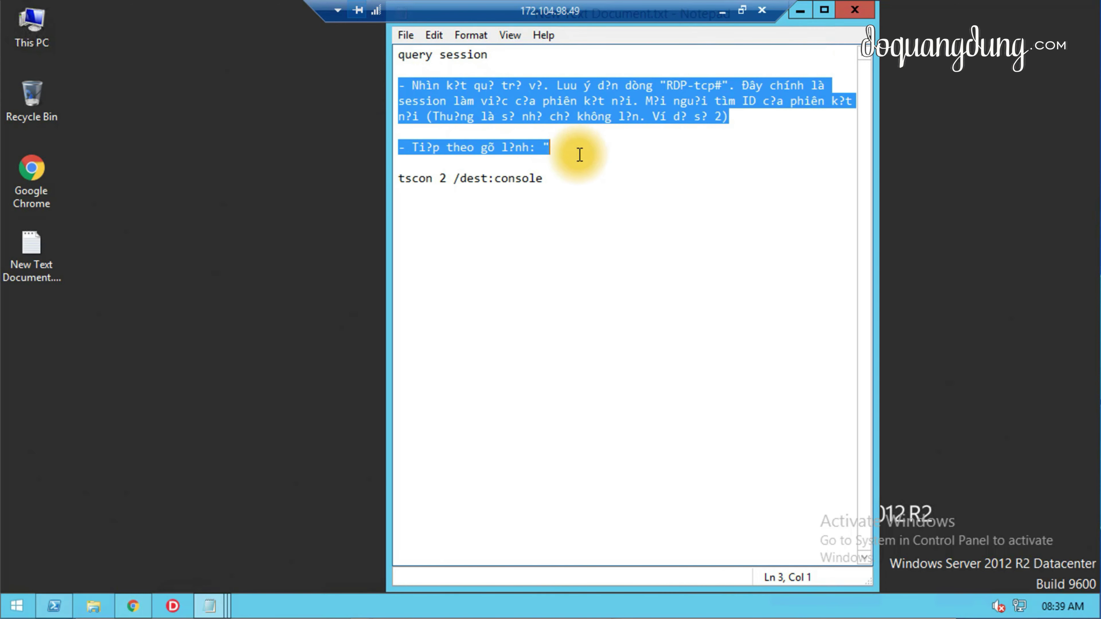
key(BackSpace)
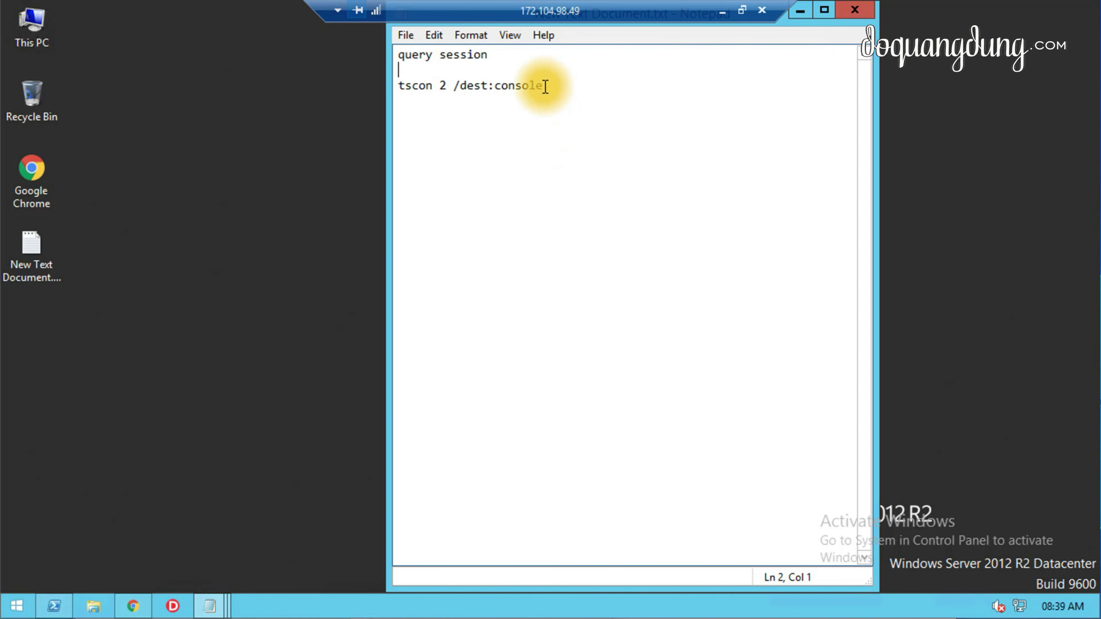
click(800, 10)
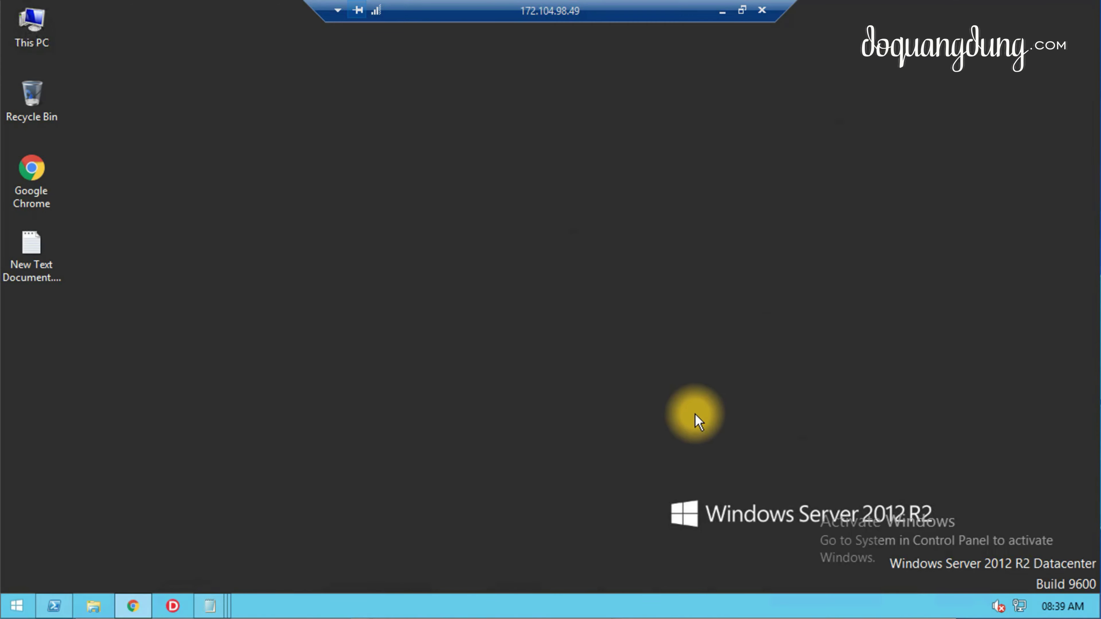
- Close the PowerShell window and all open Notepad windows of New Text Document
click(55, 606)
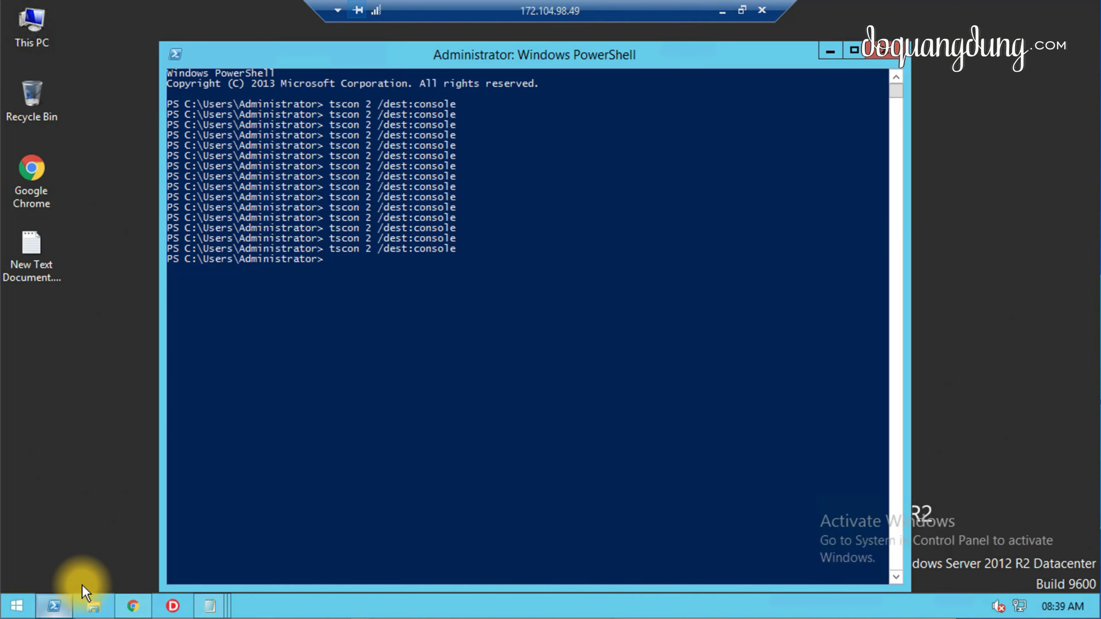
click(872, 53)
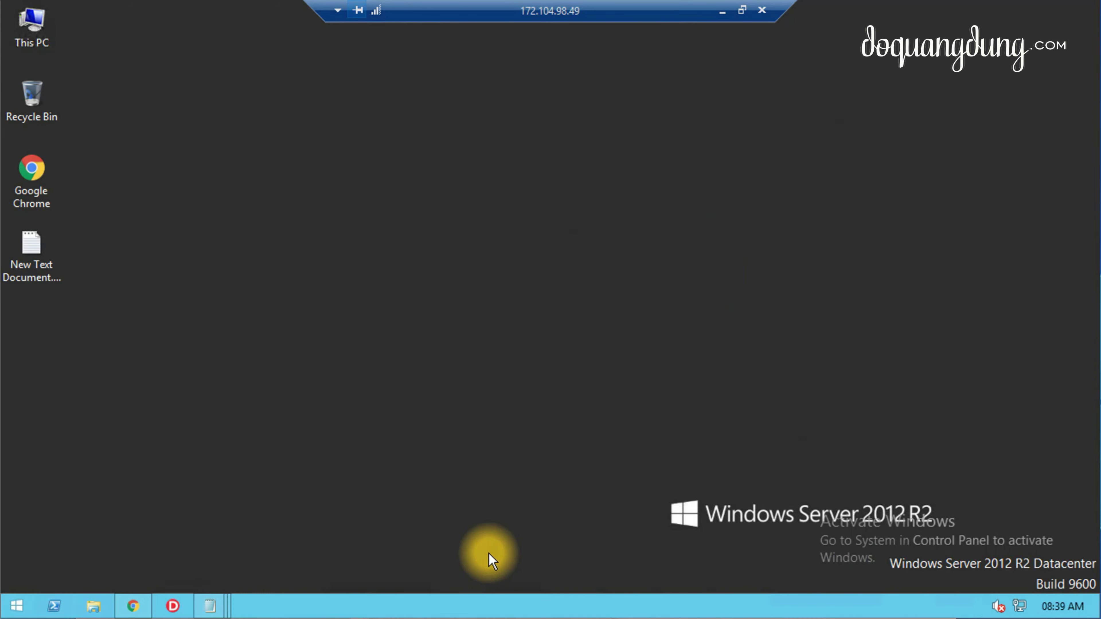
mouse_move(209, 607)
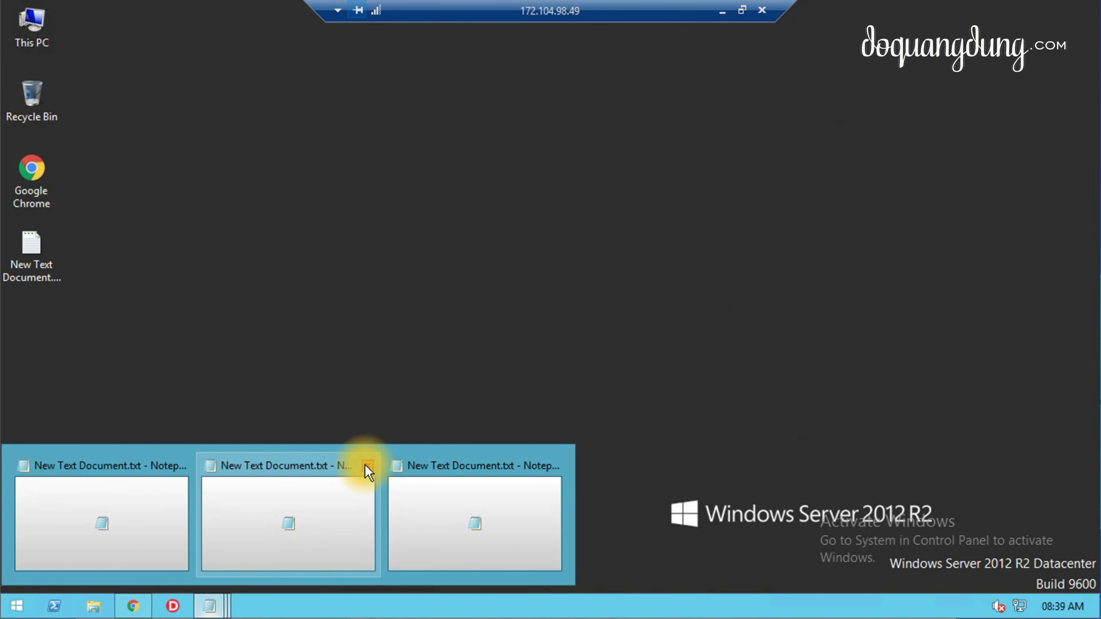
click(365, 465)
click(383, 465)
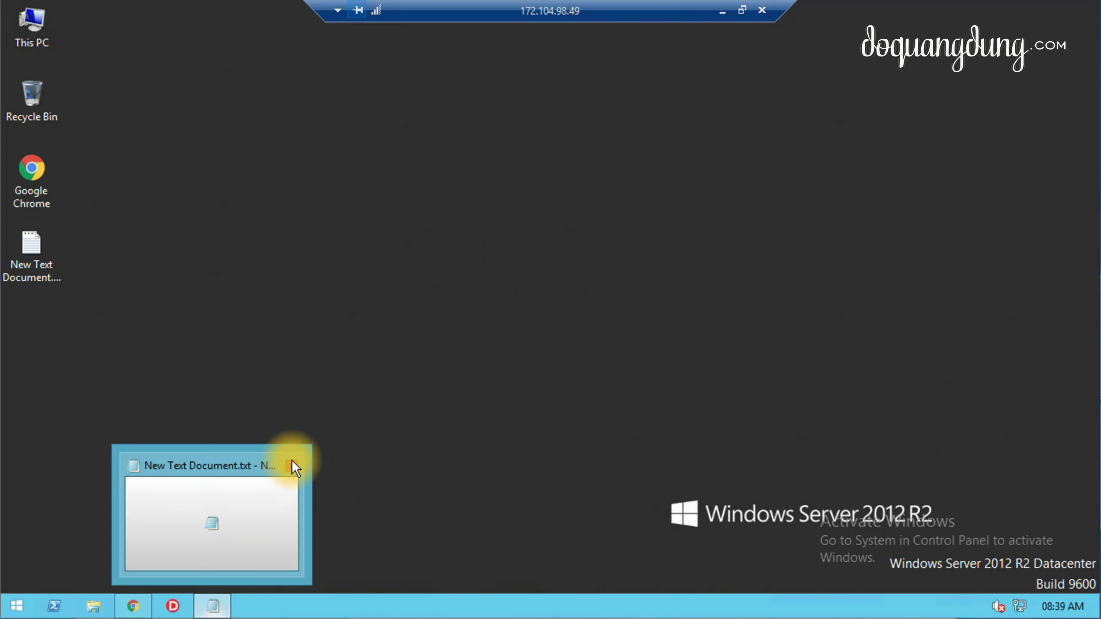
click(290, 464)
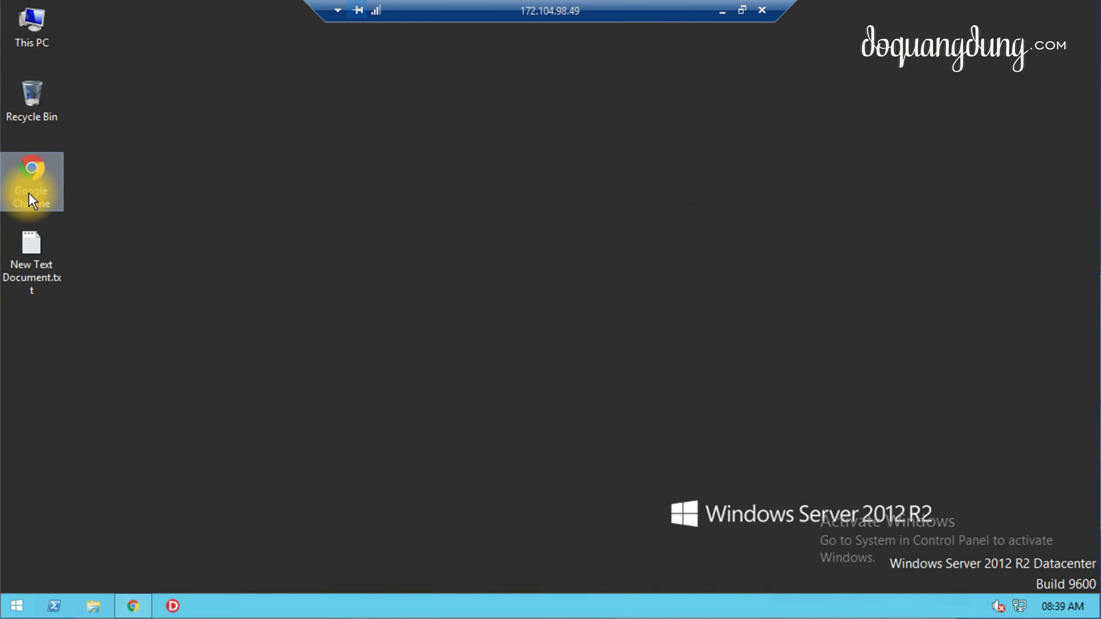
- Open LinkYoutube.txt from Downloads > Free Auto View, examine the format of a video link line, and close the file
double_click(33, 19)
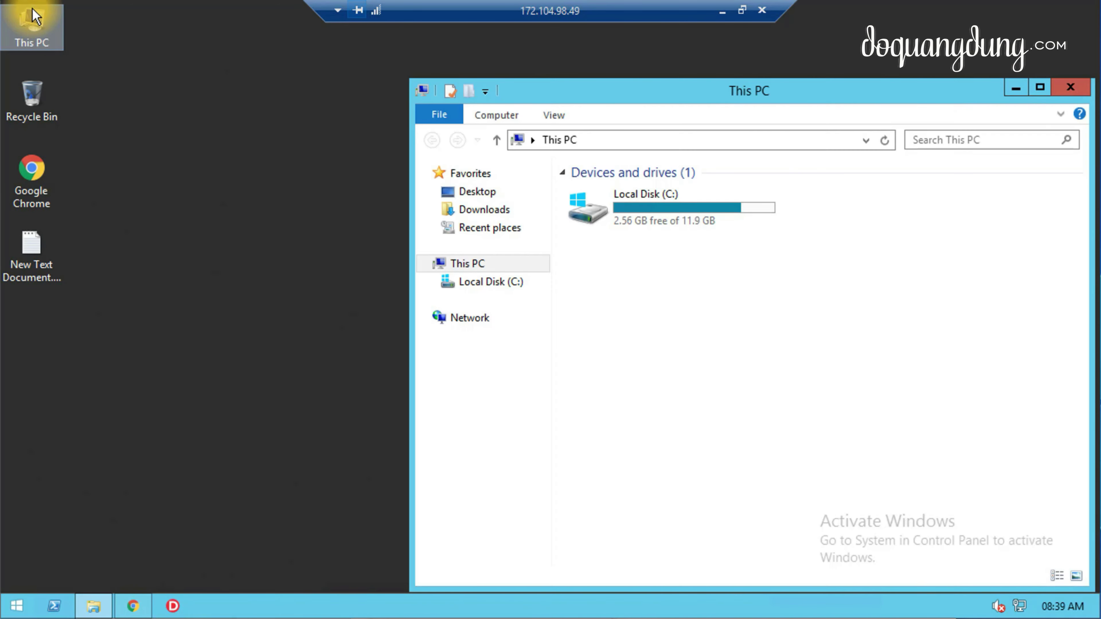
click(498, 210)
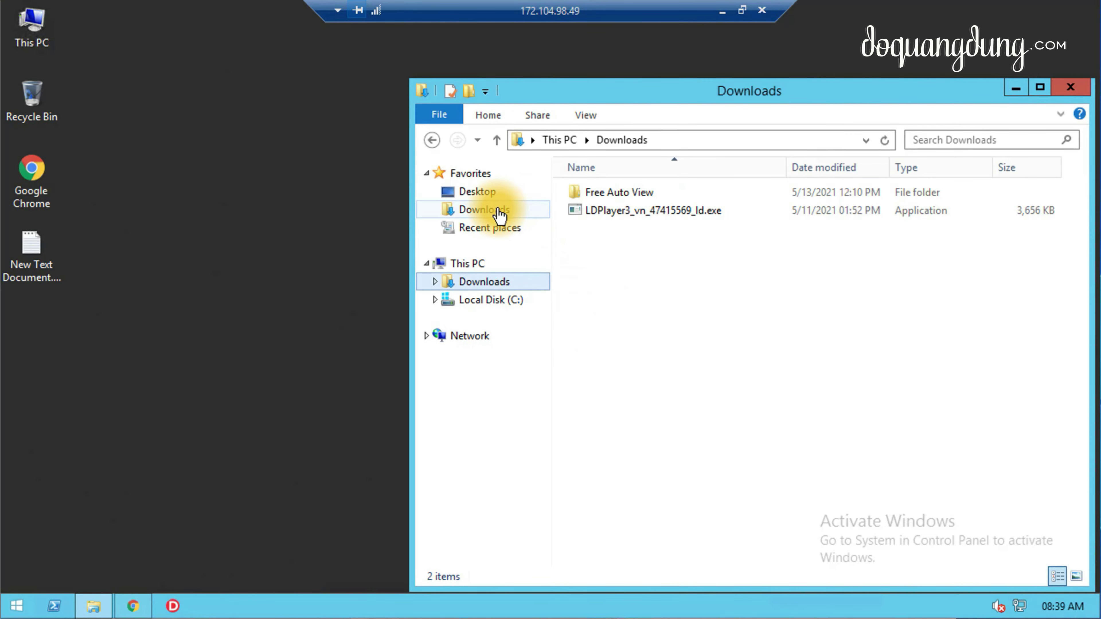
double_click(633, 193)
double_click(641, 211)
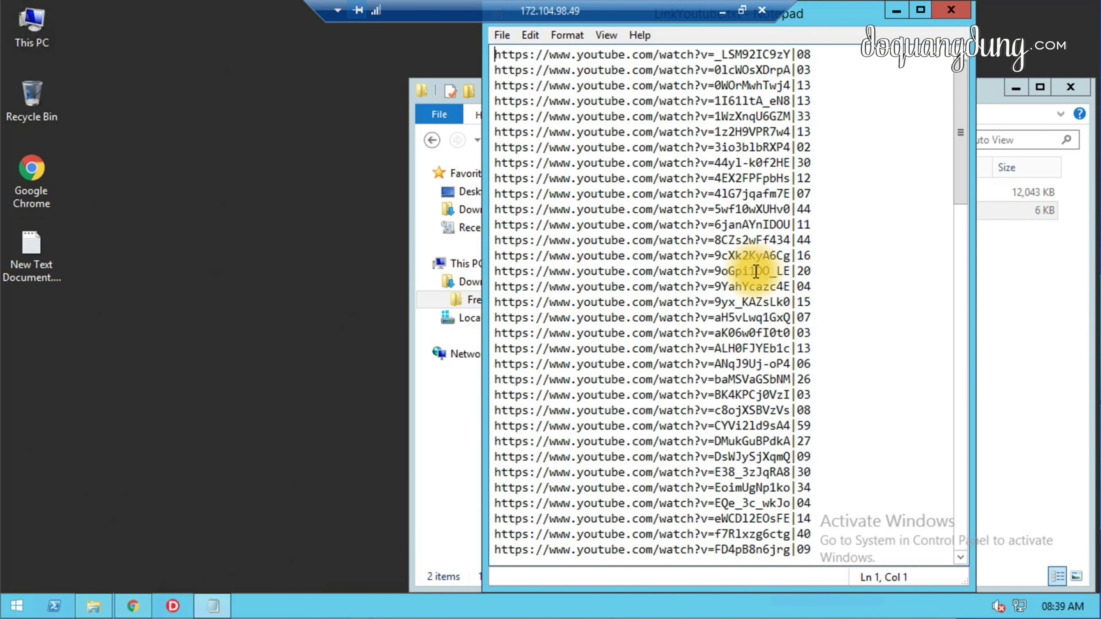
drag(791, 194, 489, 193)
click(951, 9)
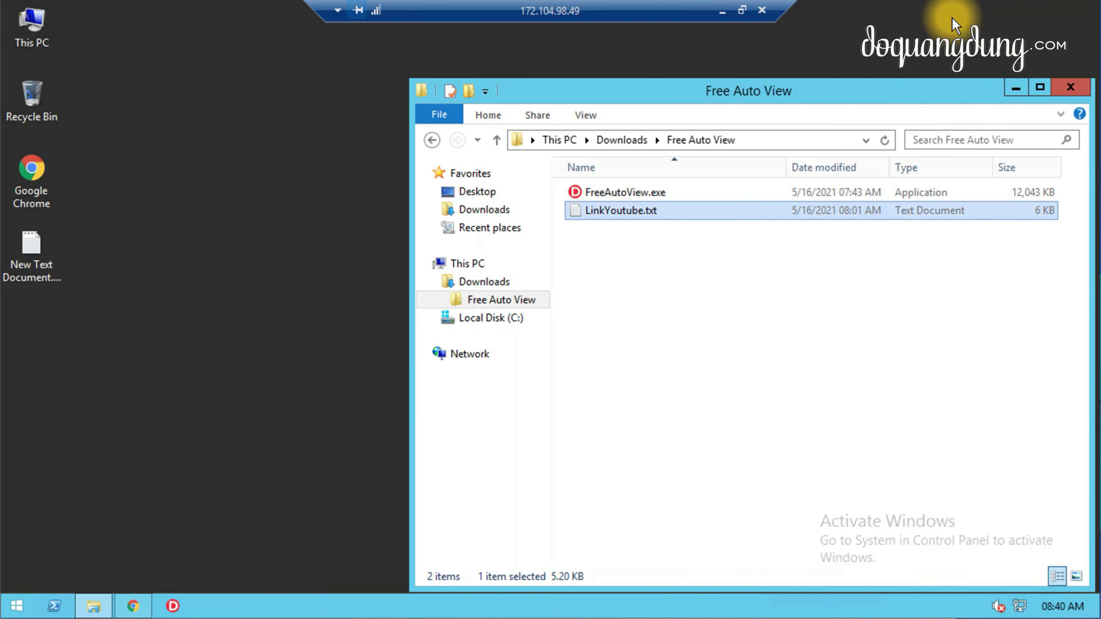
- Launch FreeAutoView.exe from the Free Auto View folder and close the folder window
double_click(634, 193)
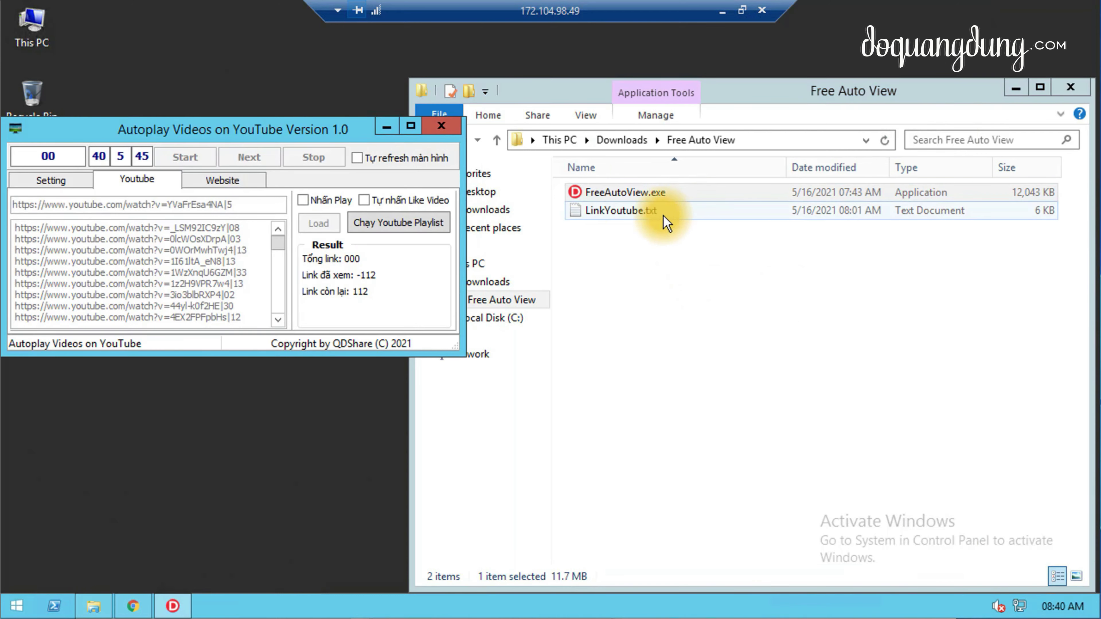
click(1070, 88)
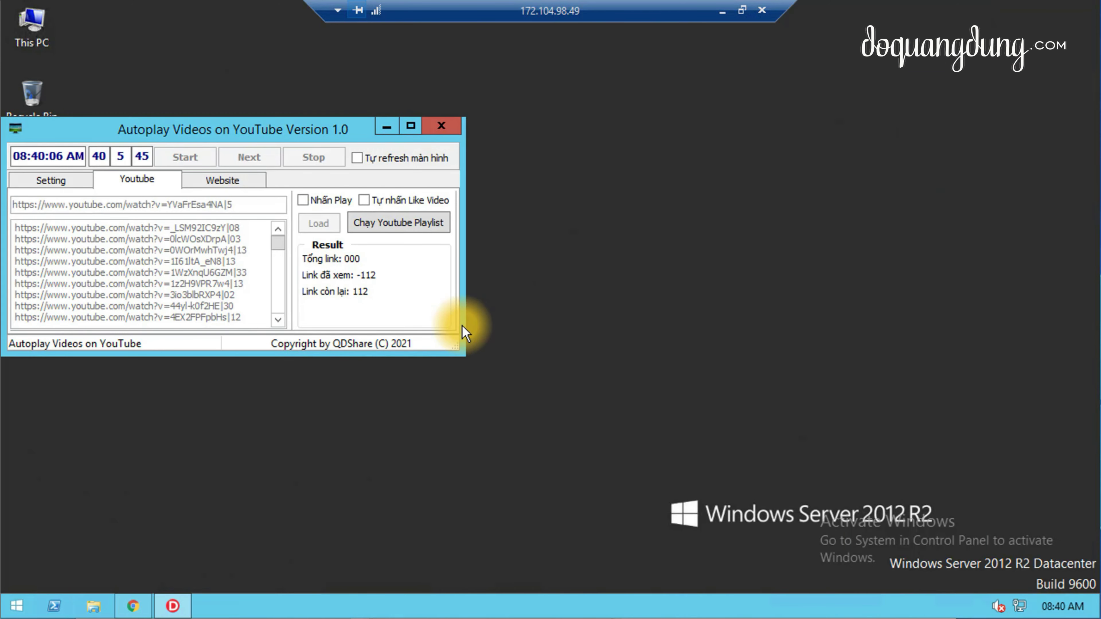
- Enable automatic video liking and screen refresh, accepting both notices, and start the YouTube playlist
click(364, 200)
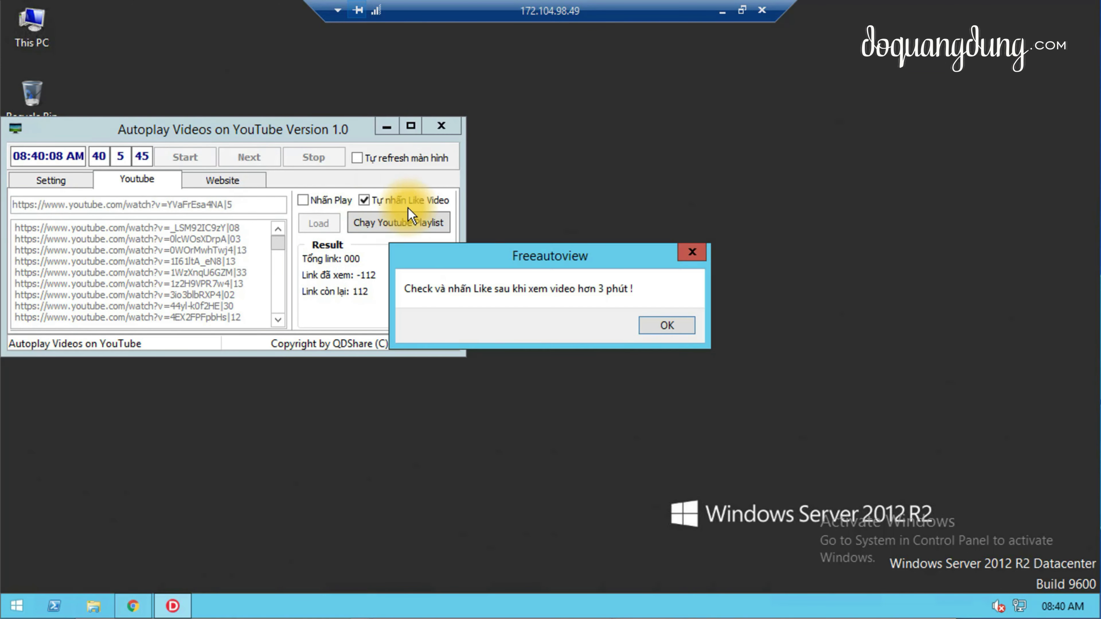
click(660, 326)
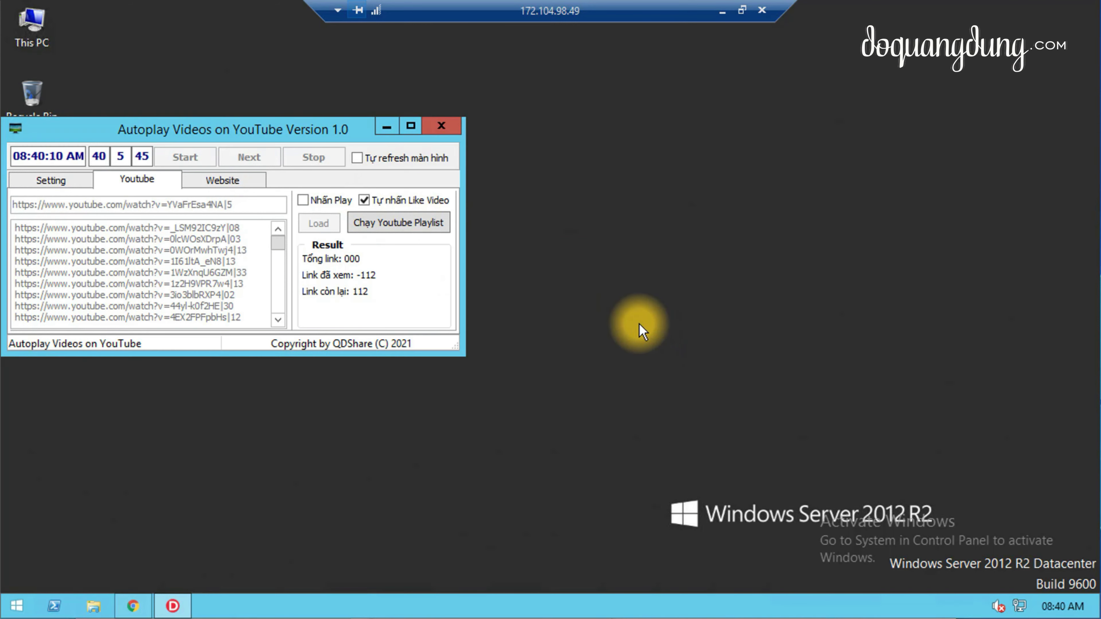
click(356, 158)
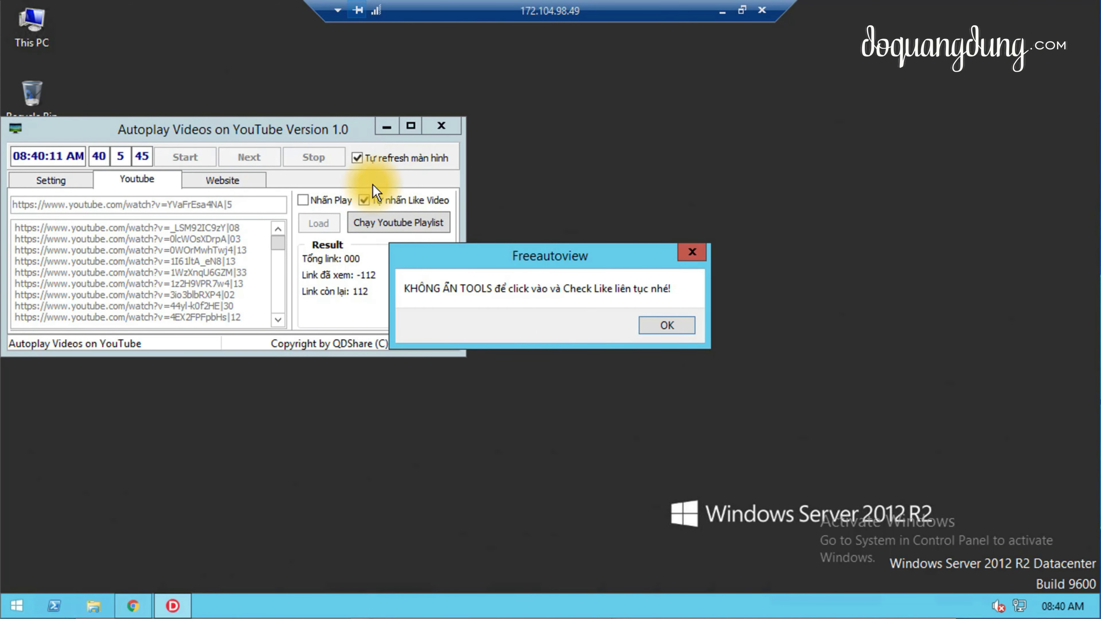
click(667, 326)
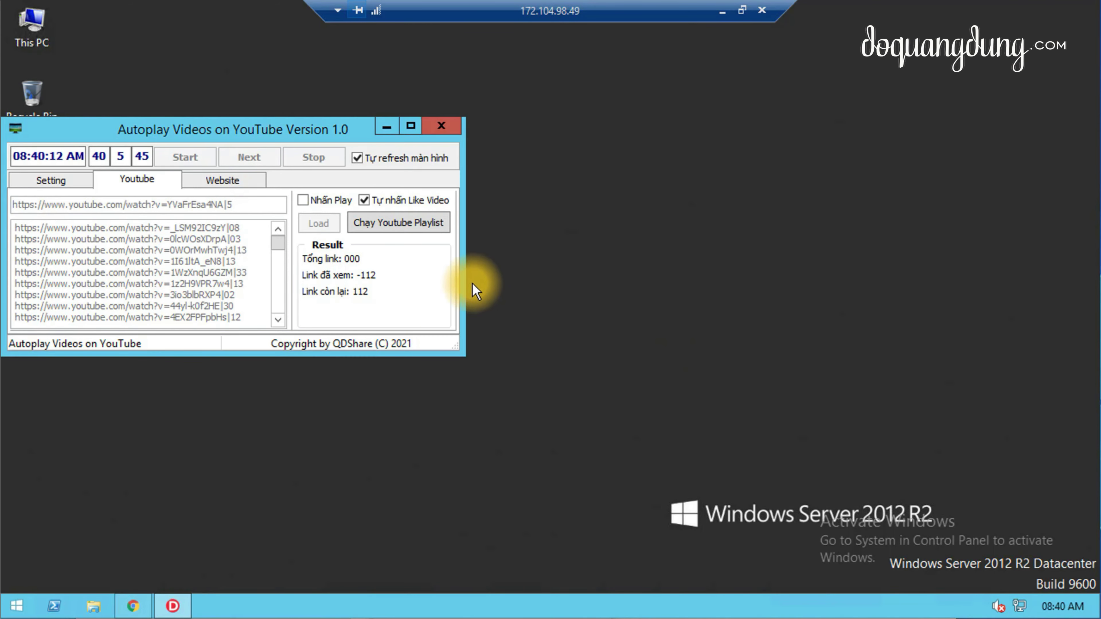
click(409, 226)
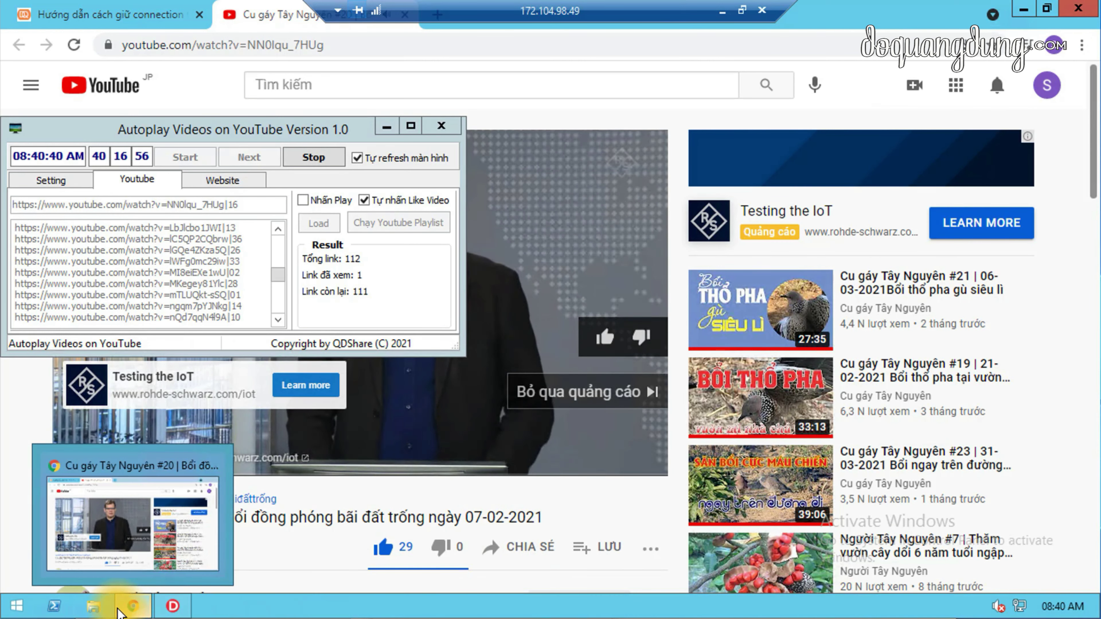
- Open New Text Document.txt from the server's Desktop folder and close the folder window
click(95, 608)
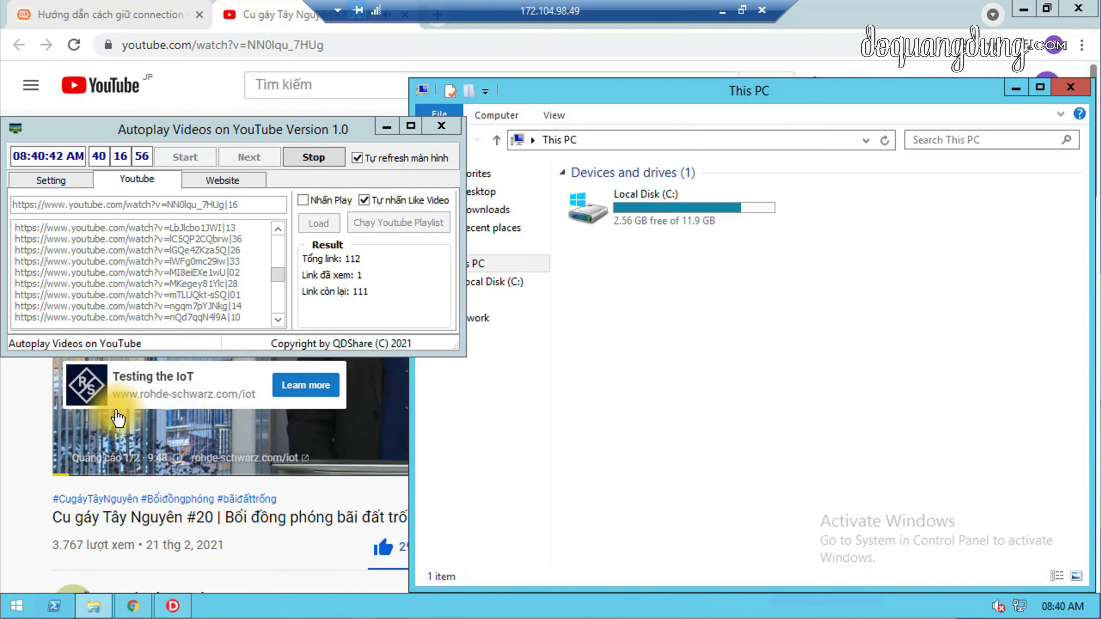
drag(610, 103, 776, 115)
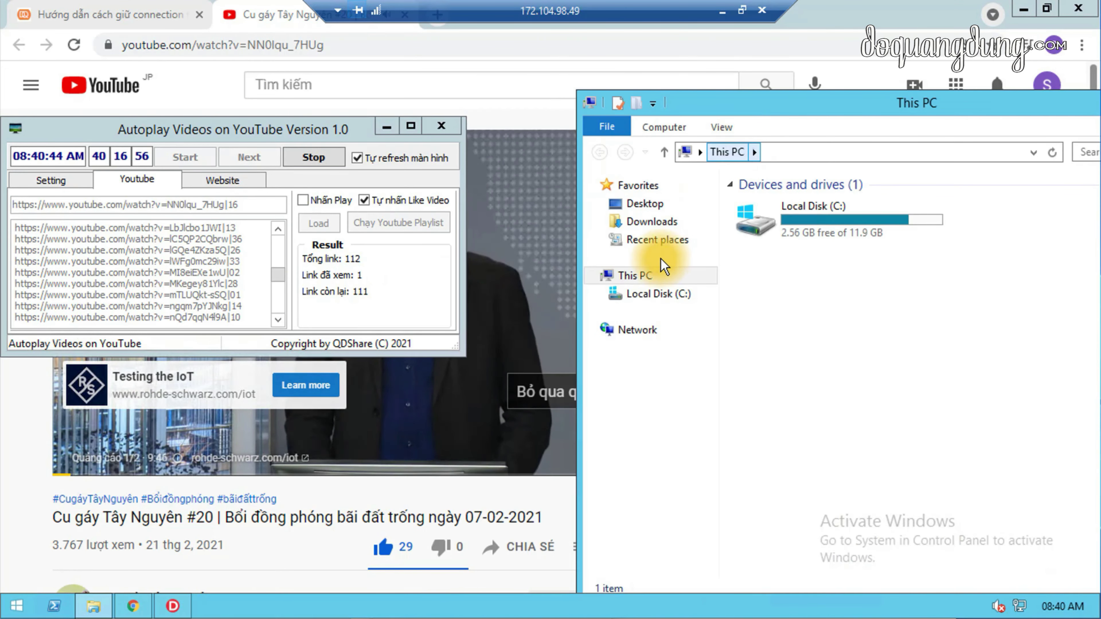
click(646, 204)
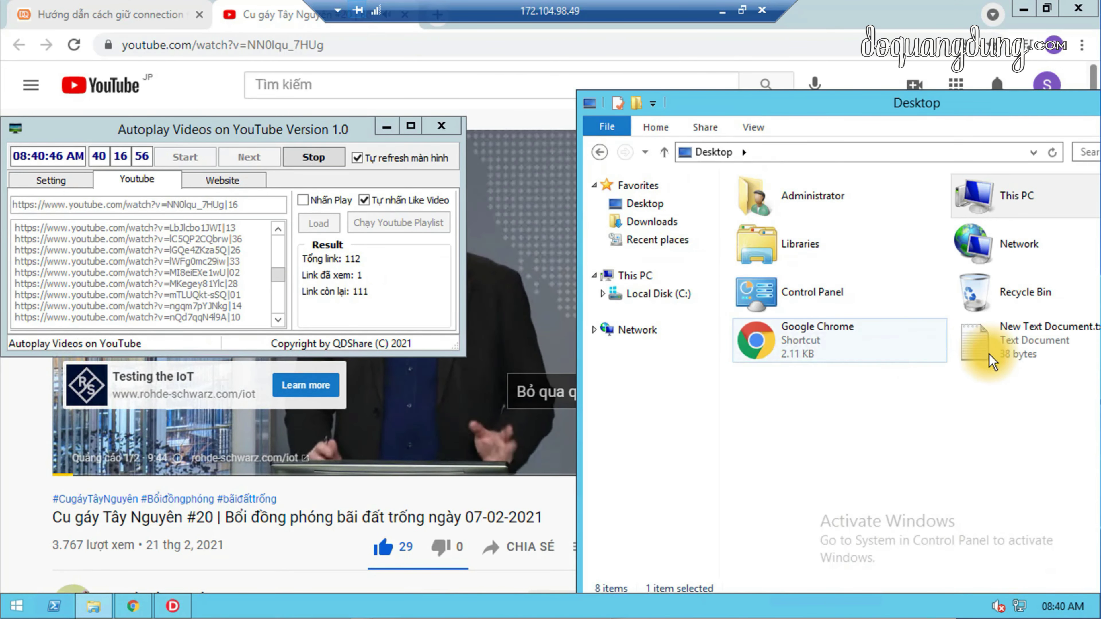
click(1006, 349)
double_click(1006, 349)
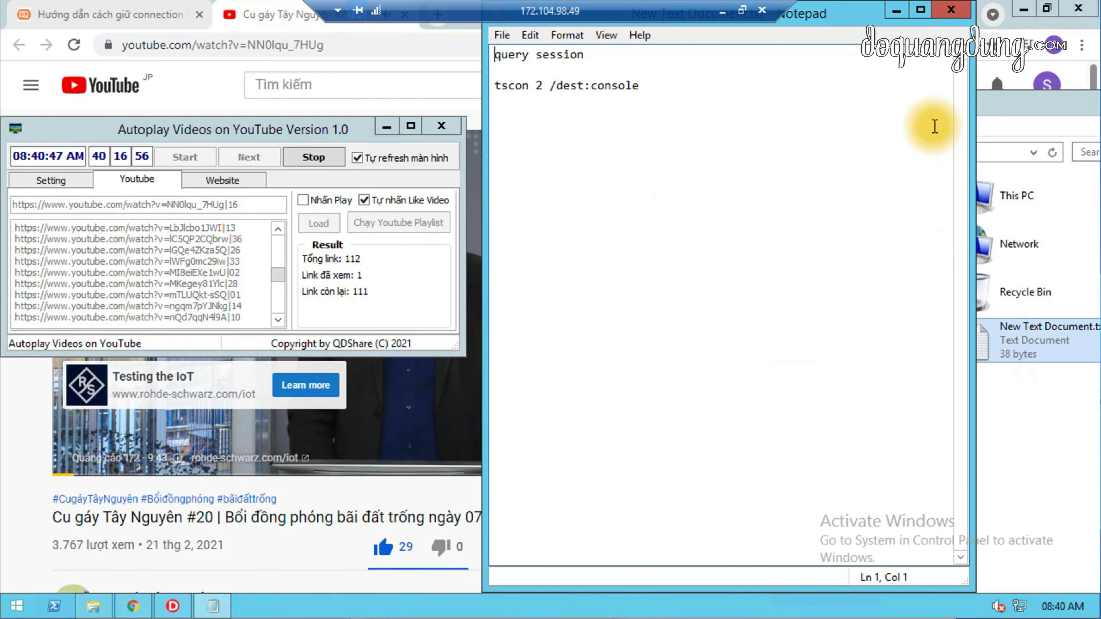
click(1052, 113)
double_click(591, 102)
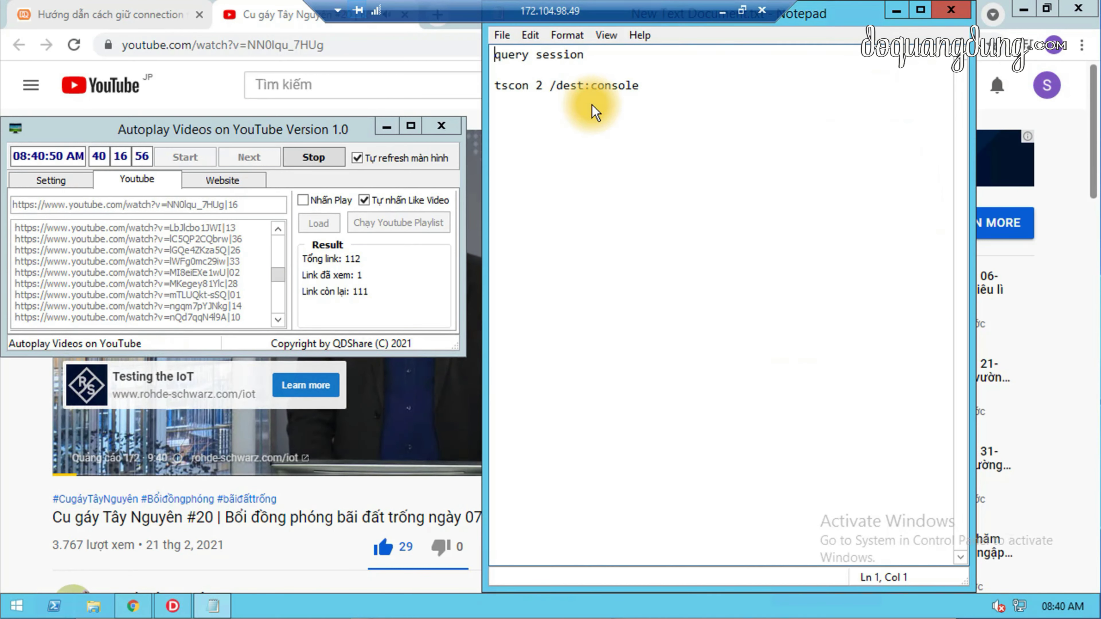
- Copy the command tscon 2 /dest:console from the text file and run it in PowerShell to release the remote session
drag(641, 86, 491, 91)
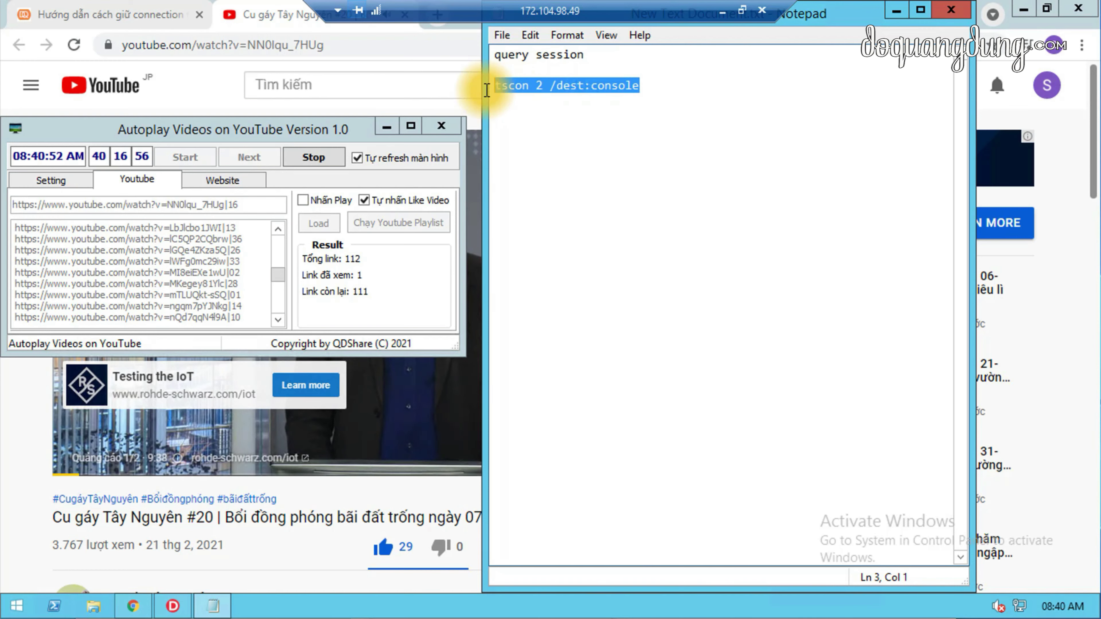
right_click(564, 92)
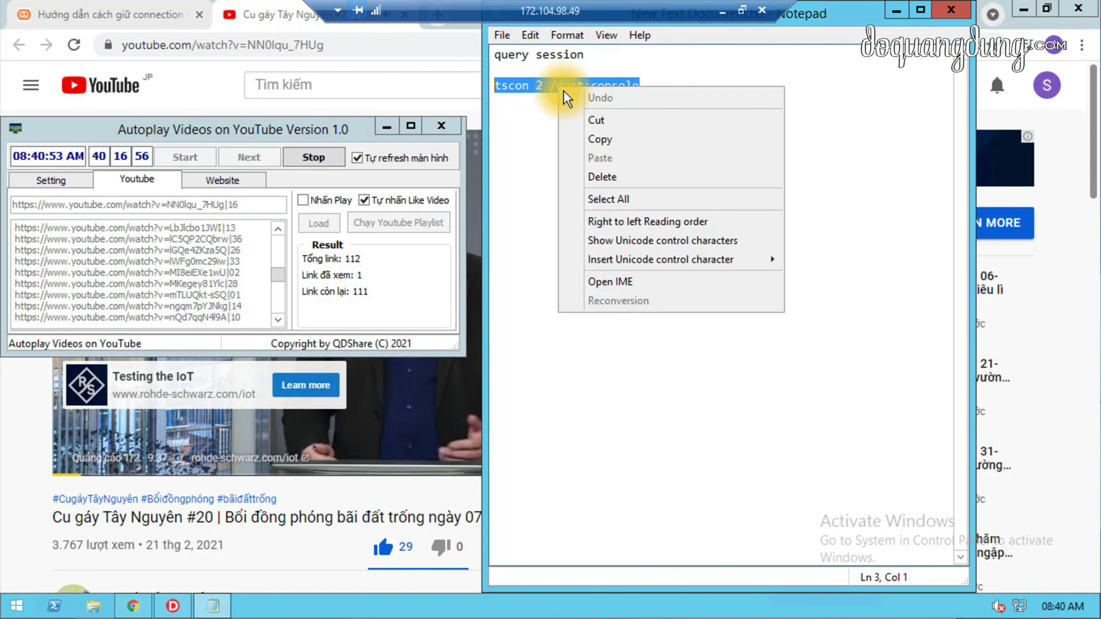
click(607, 139)
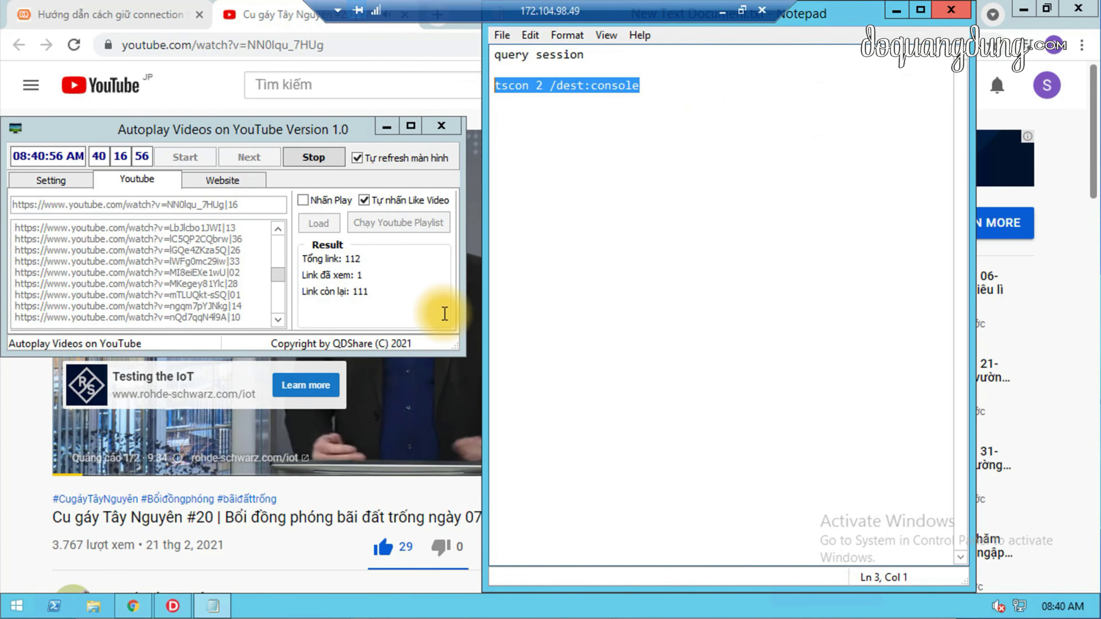
click(54, 604)
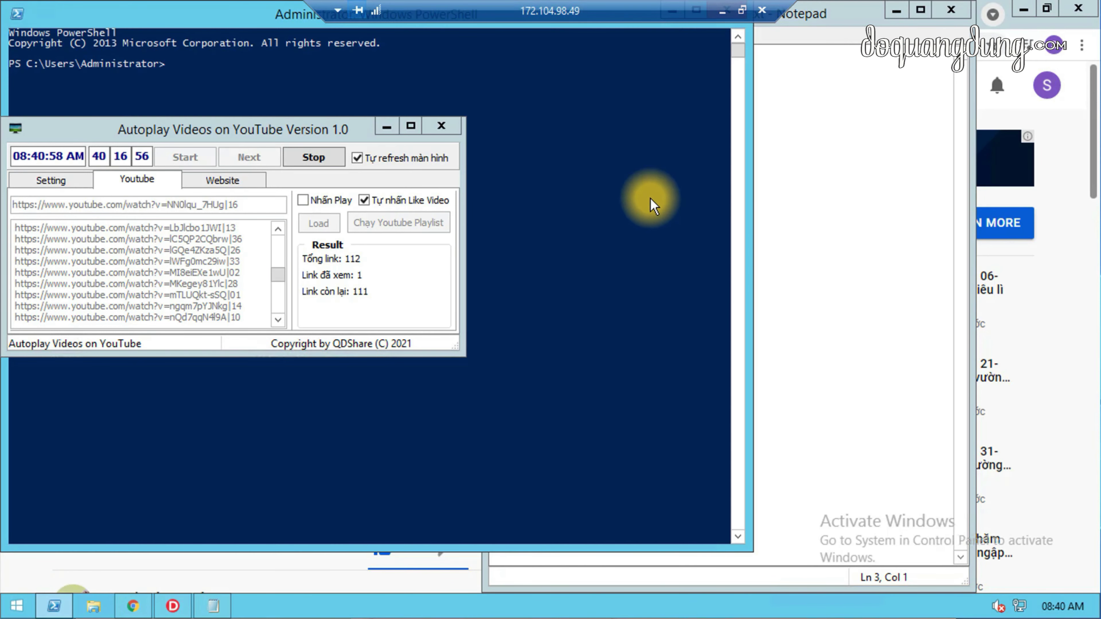
drag(857, 233, 905, 234)
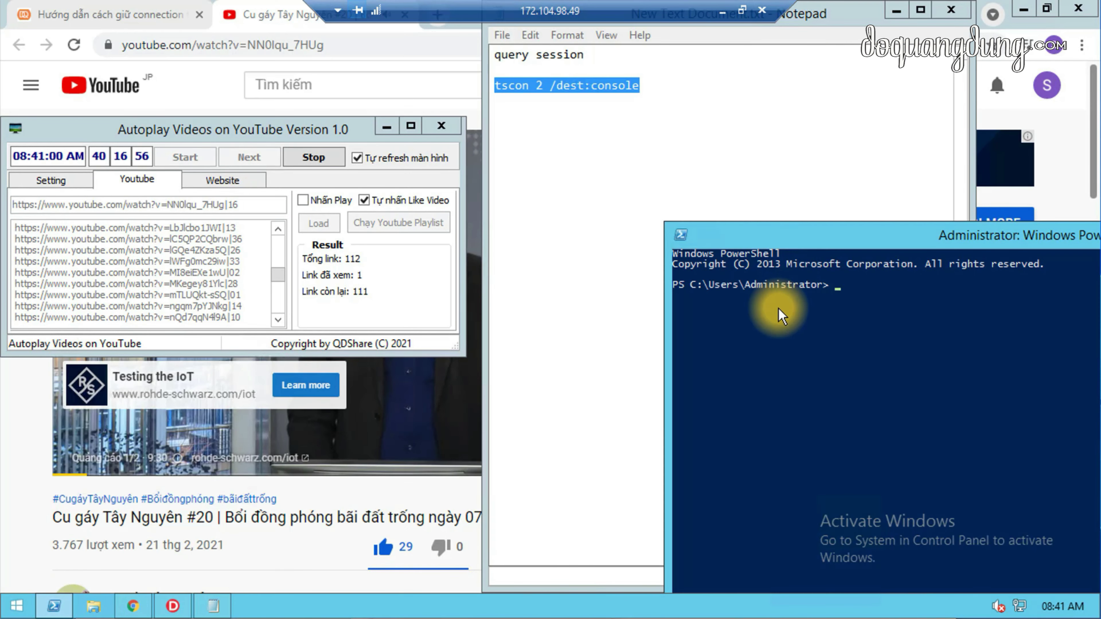
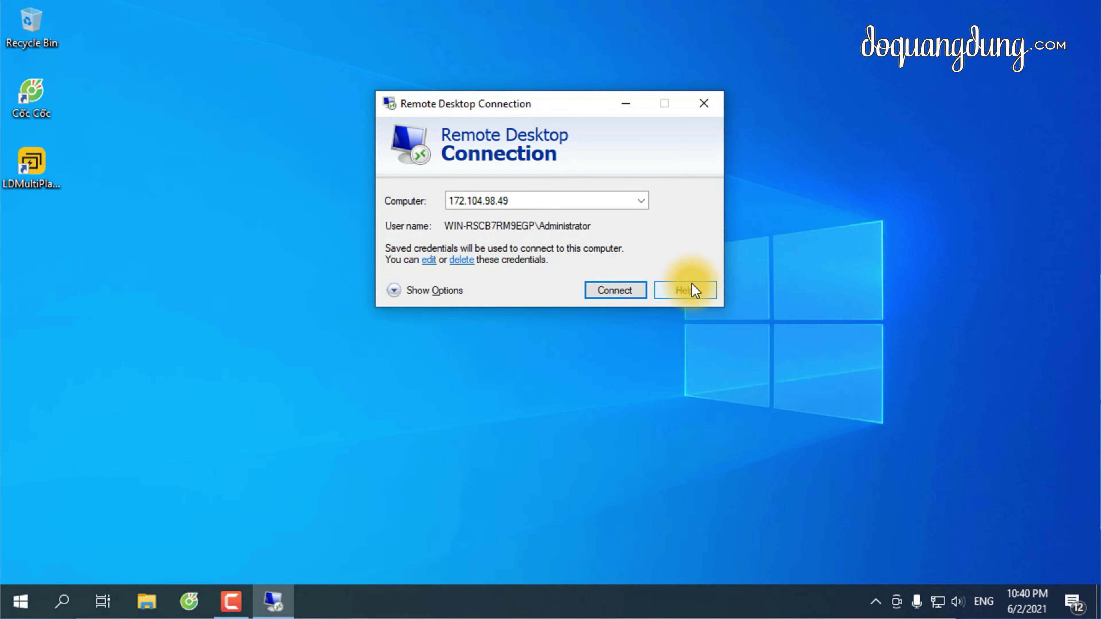
- Connect to the saved remote computer 192.53.170.218 in Remote Desktop Connection
click(641, 201)
click(641, 202)
click(639, 200)
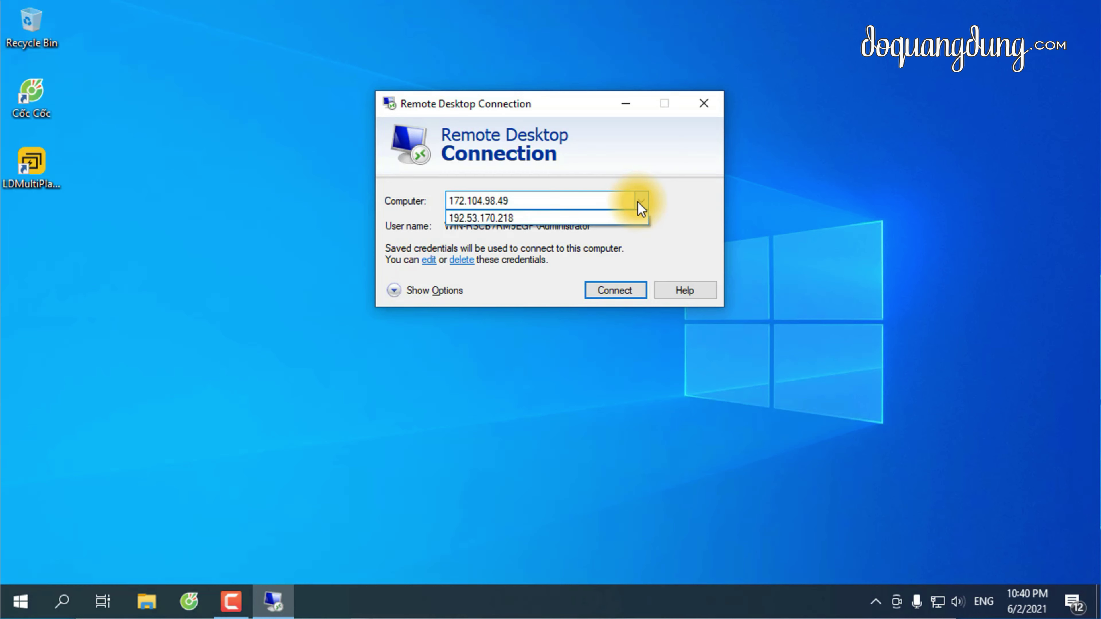
click(549, 218)
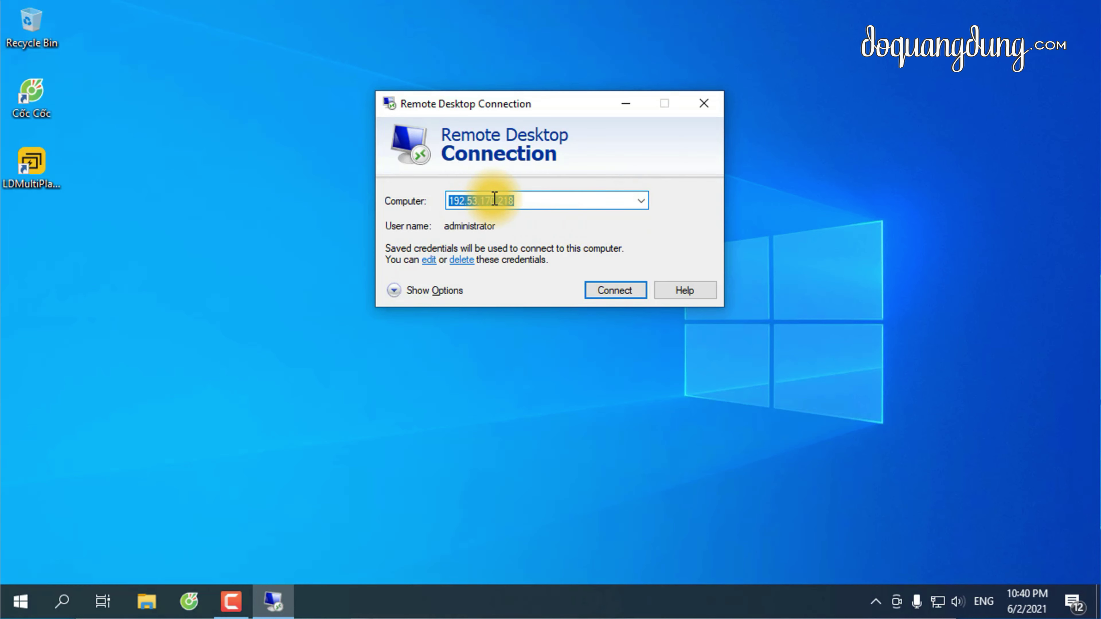
click(618, 288)
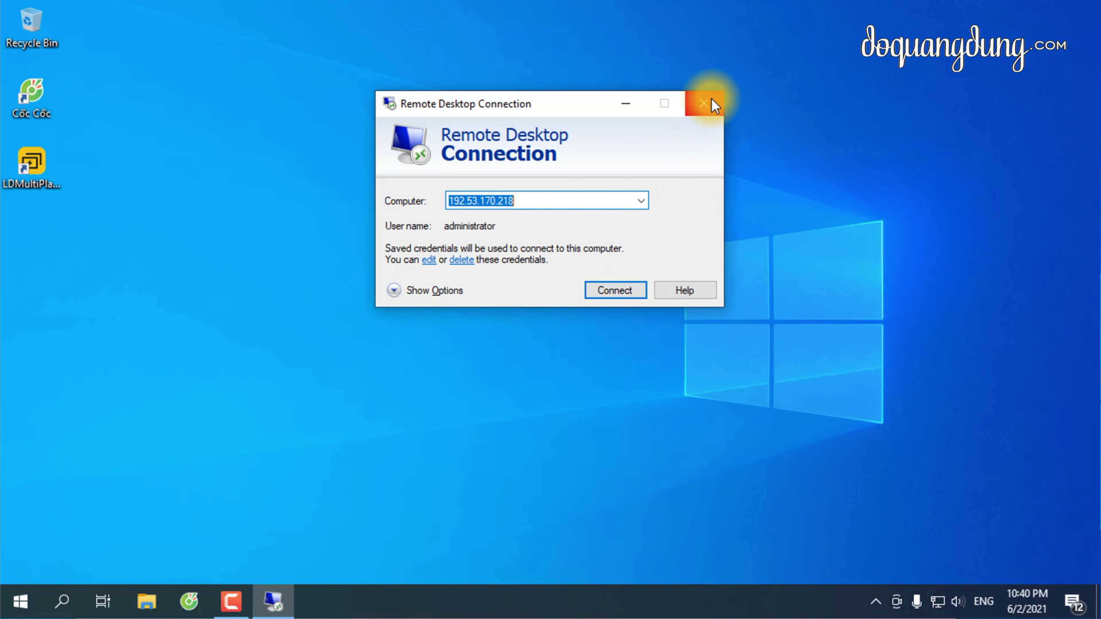
click(711, 99)
click(275, 601)
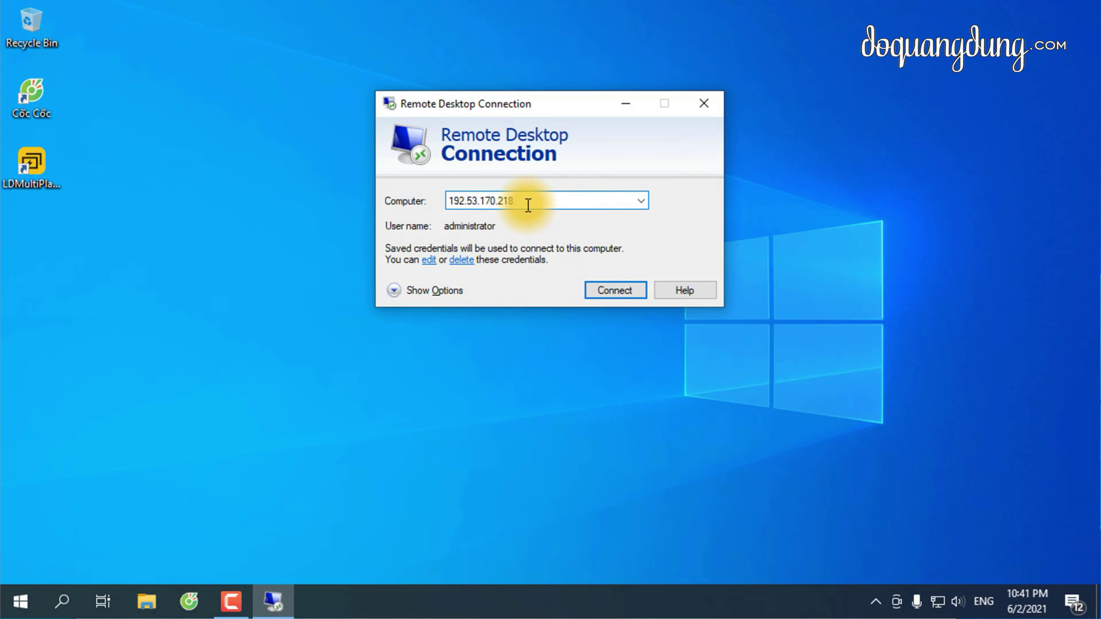
click(615, 291)
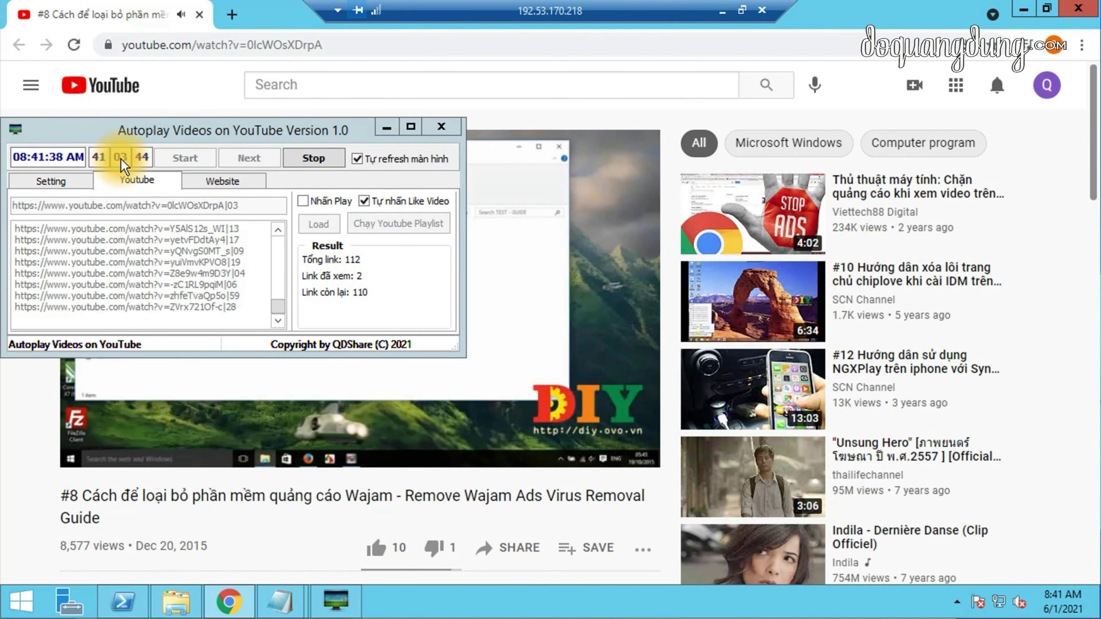
- Like the YouTube video playing on the remote server and return focus to the autoplay window
click(377, 551)
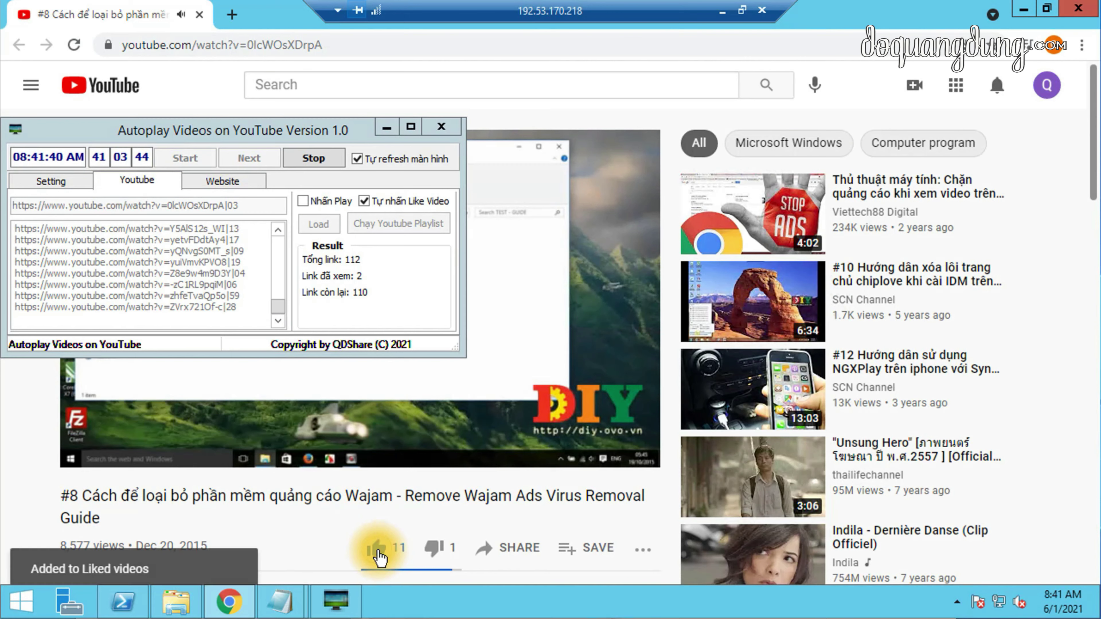
click(414, 266)
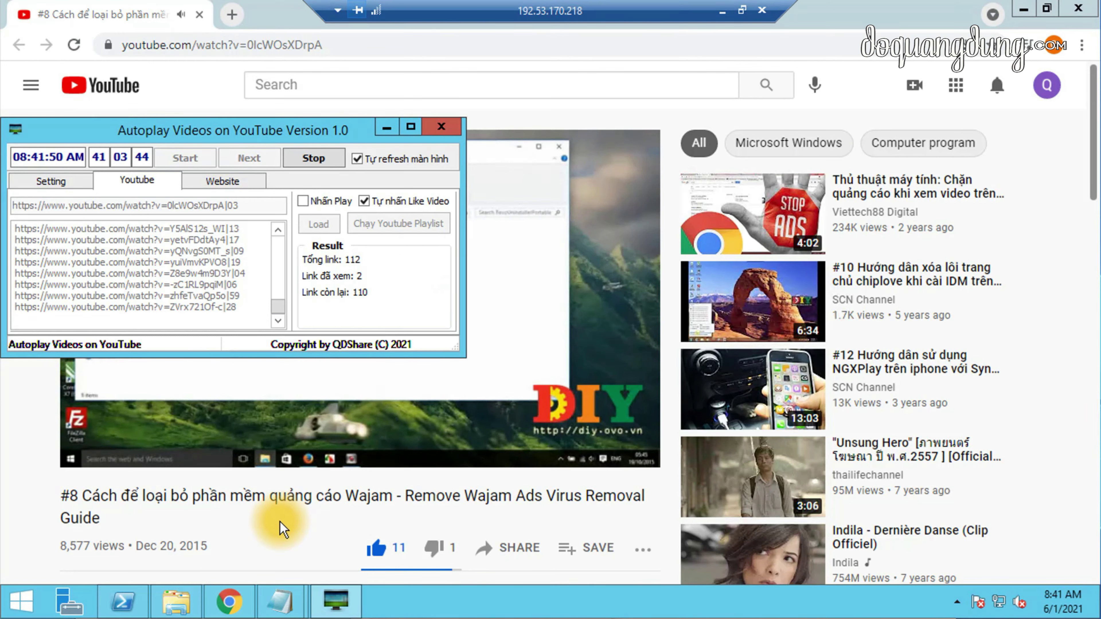
- Copy tscon 2 /dest:console from the open Notepad note and run it in PowerShell on this server
mouse_move(278, 600)
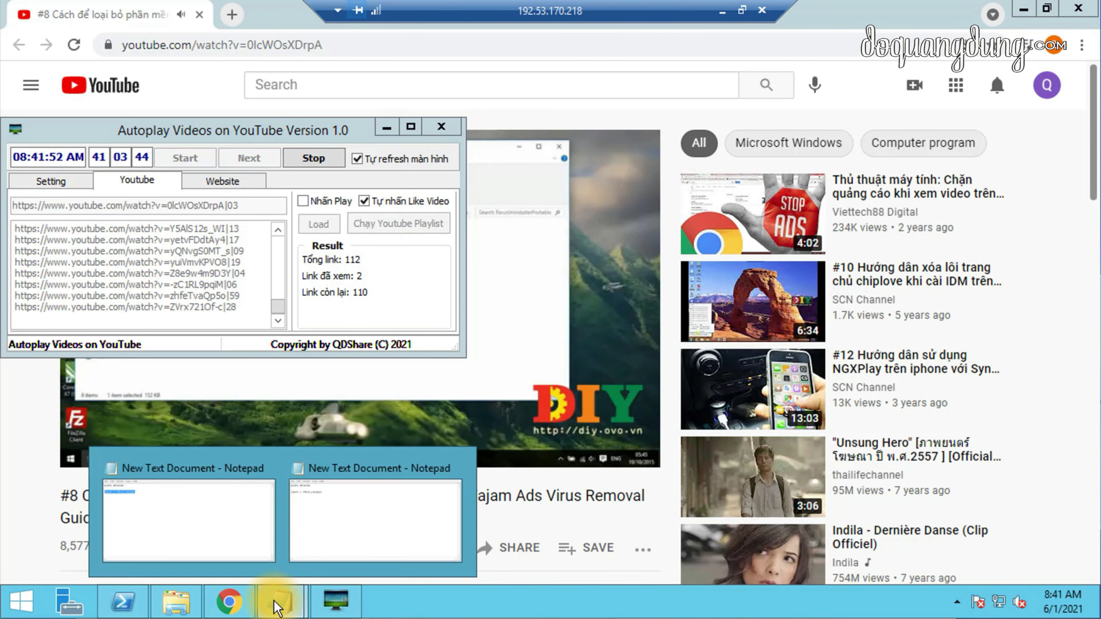
click(216, 508)
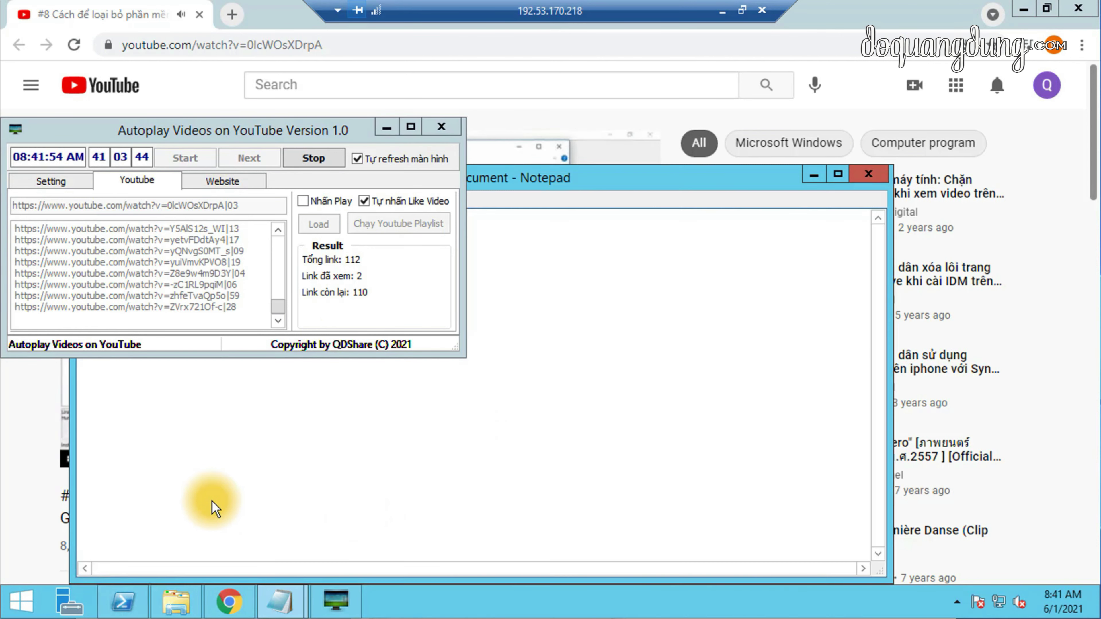
drag(680, 191, 1099, 186)
right_click(588, 260)
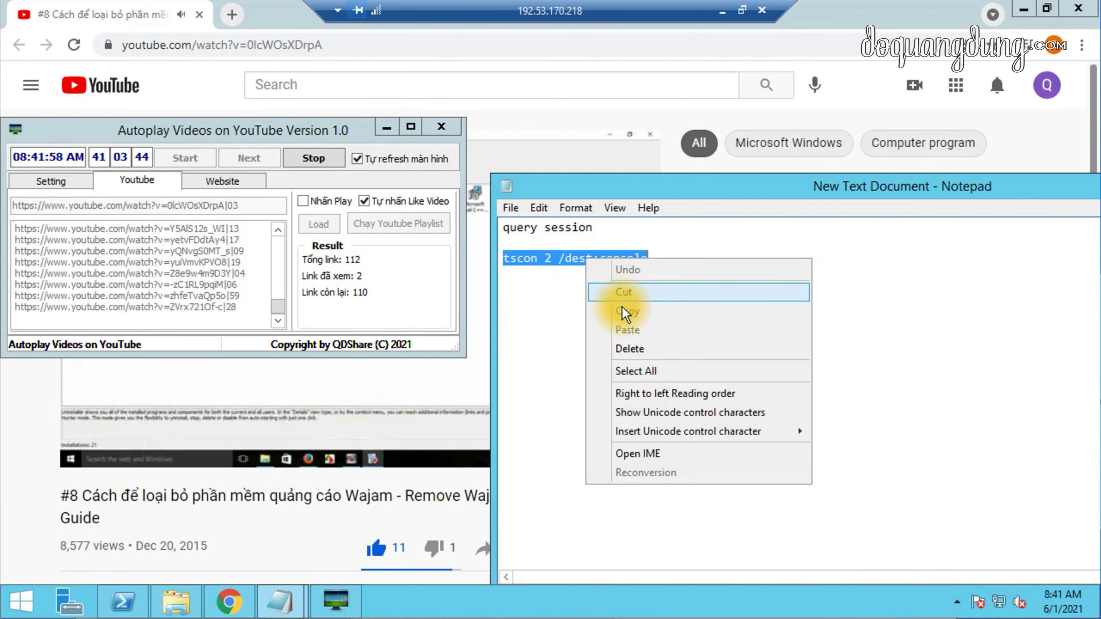
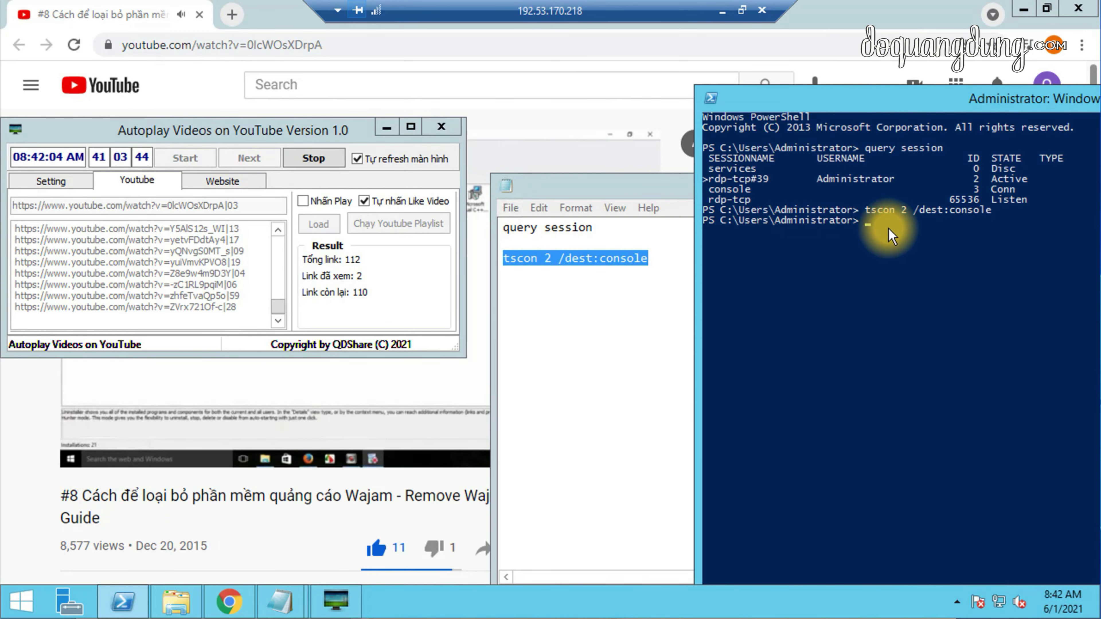
key(Return)
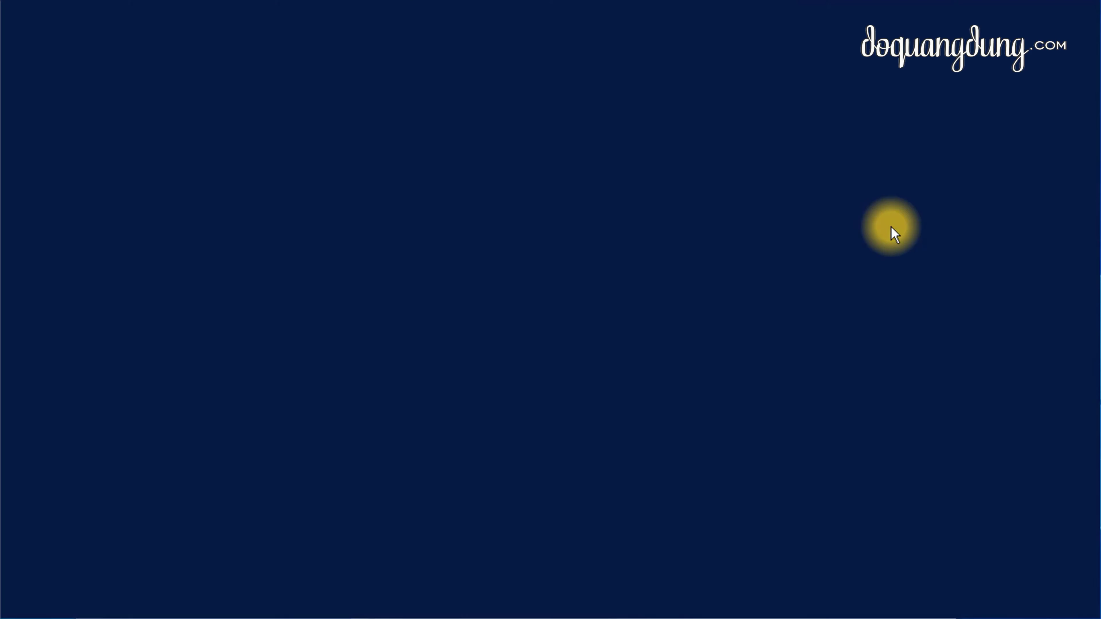
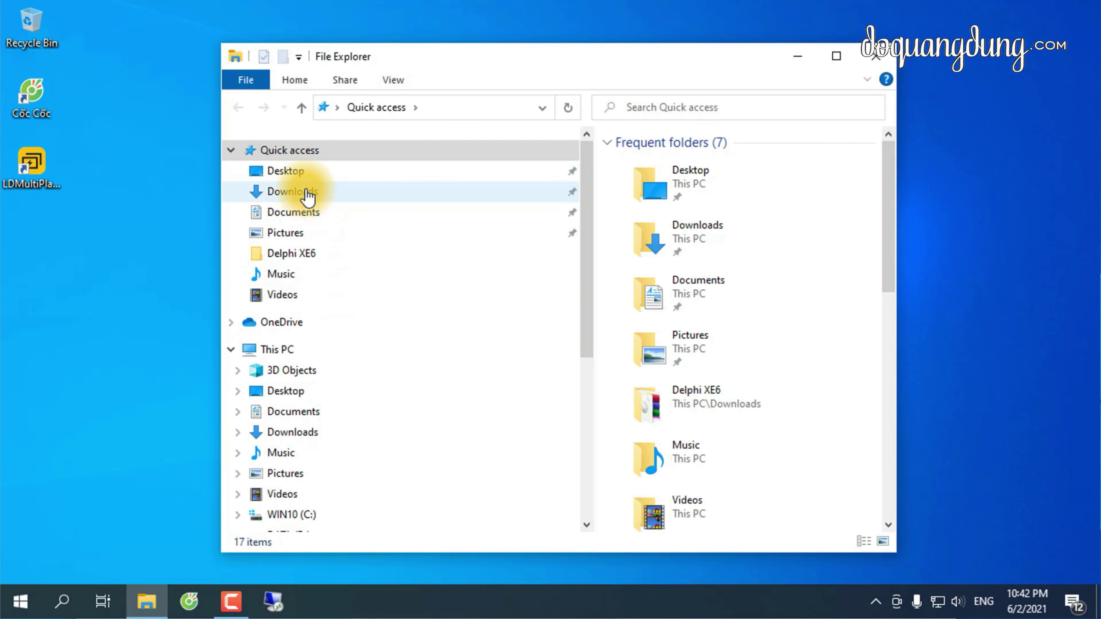
- Open the Downloads folder on the local DATA (D:) drive
click(273, 350)
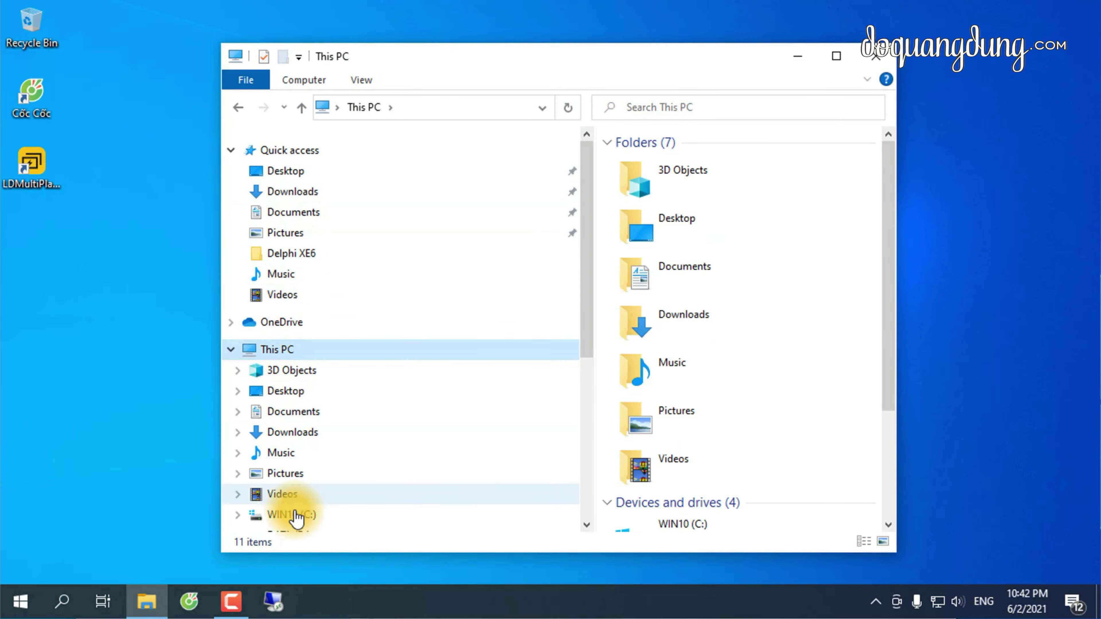
scroll(302, 493, down, 1)
click(299, 460)
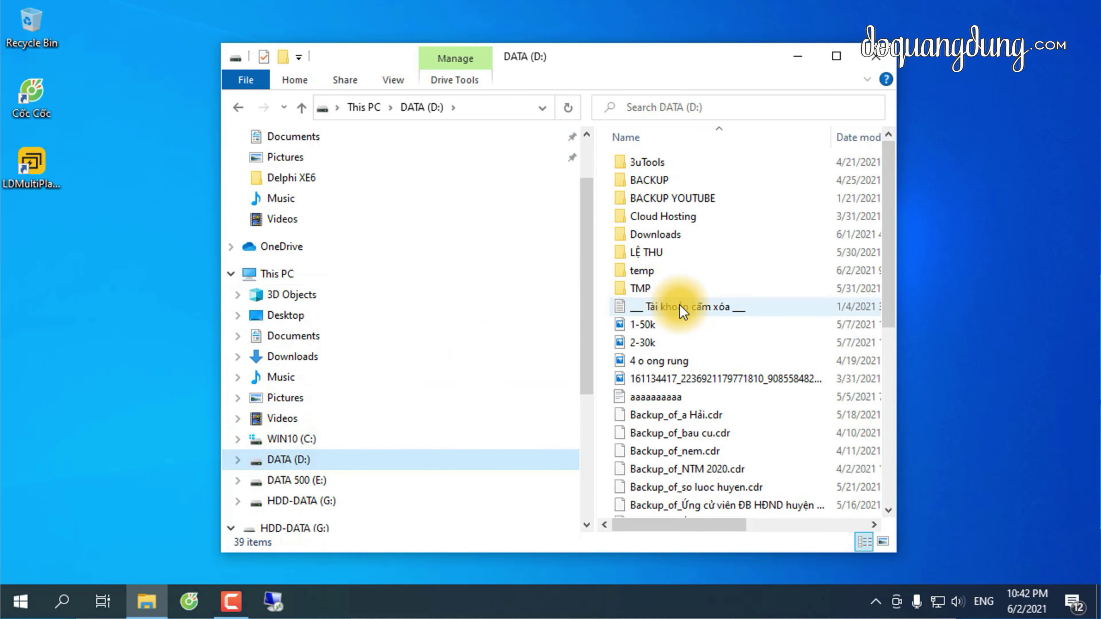
double_click(655, 234)
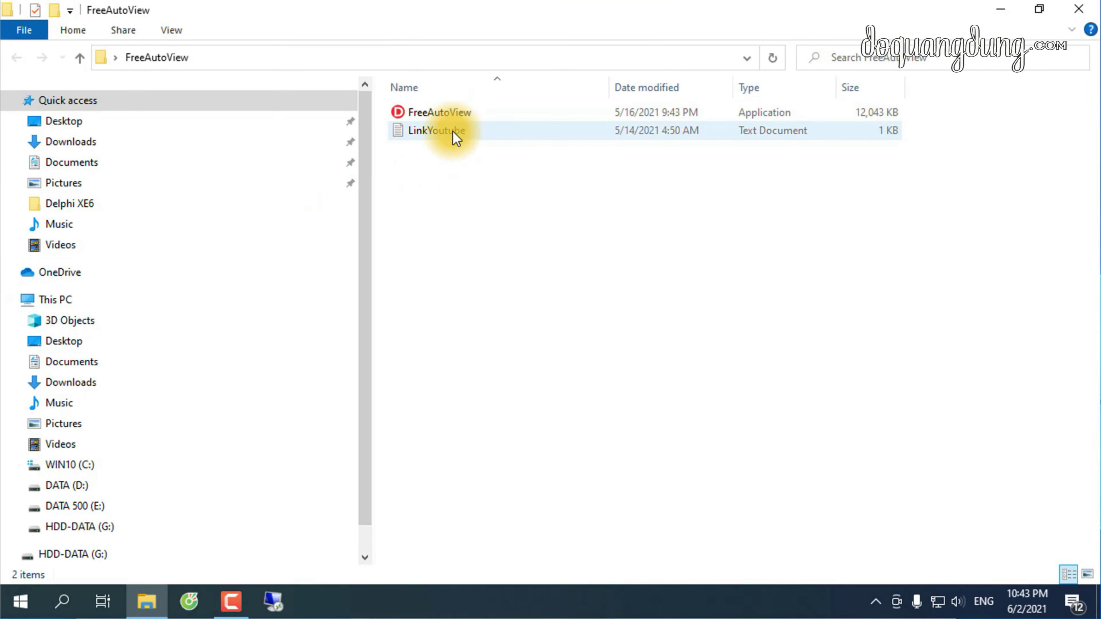
- Open LinkYoutube in the local FreeAutoView folder, examine its list of video links, and close the file
double_click(453, 131)
drag(406, 286, 49, 115)
click(601, 212)
click(1073, 83)
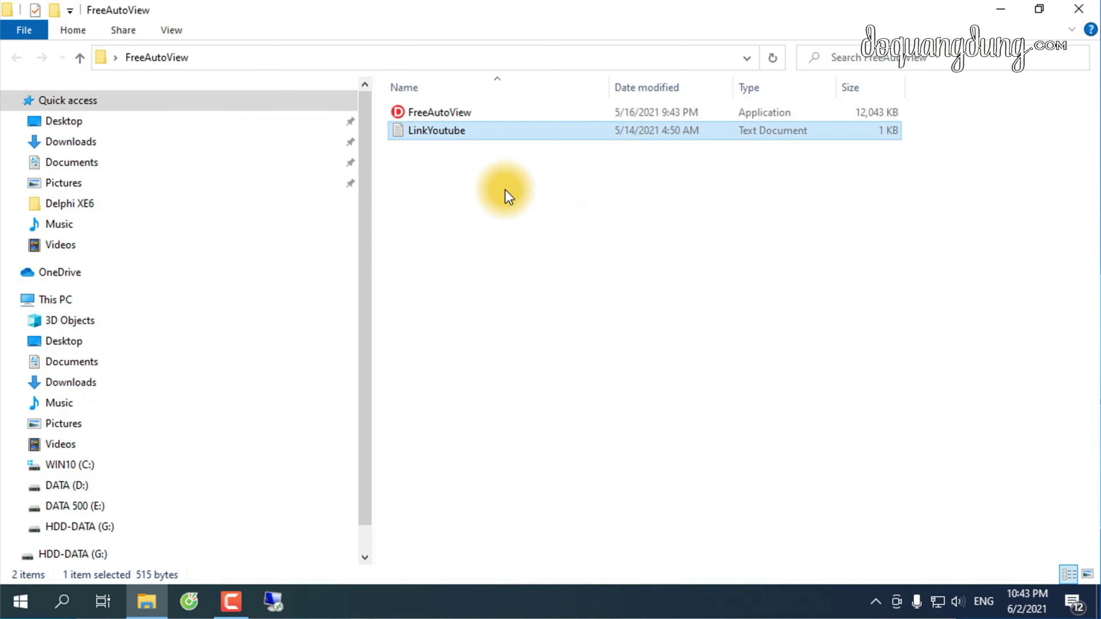
double_click(438, 114)
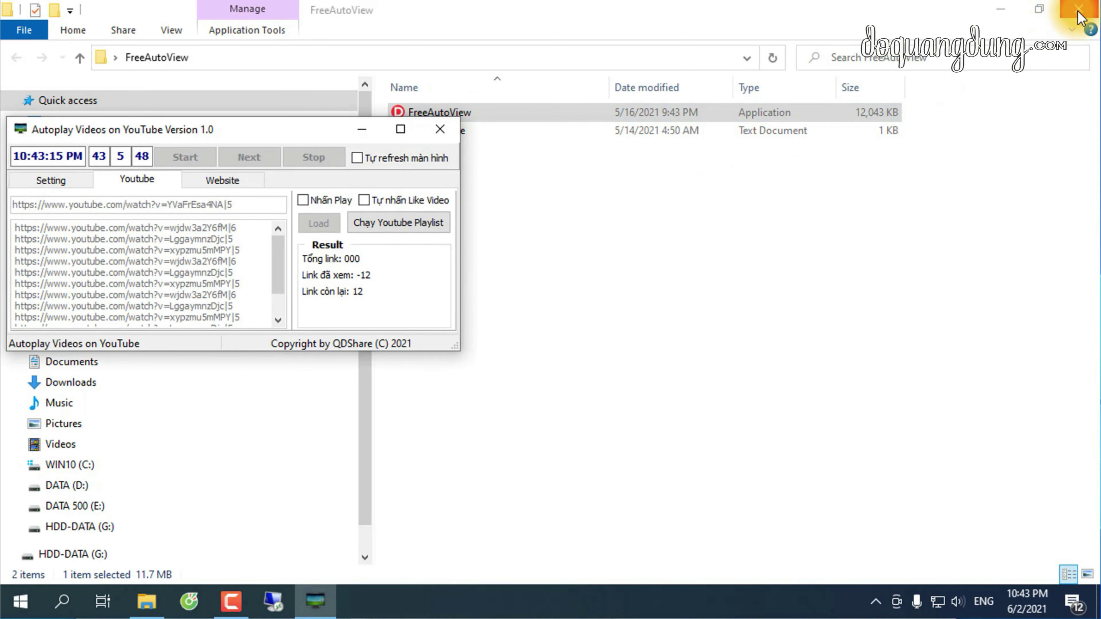
click(1079, 16)
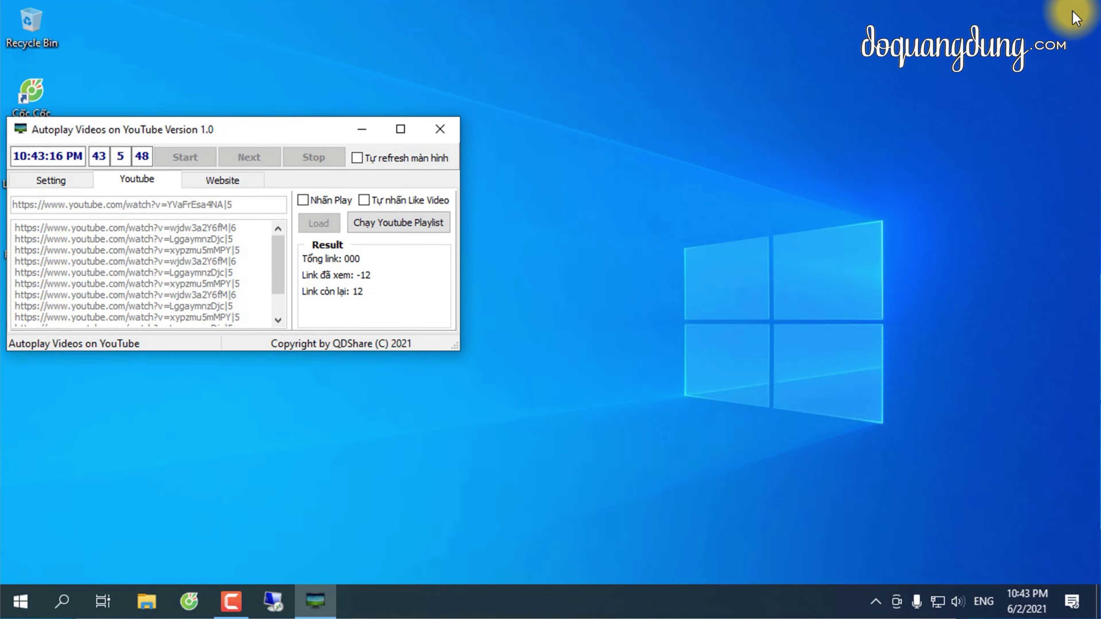
click(438, 130)
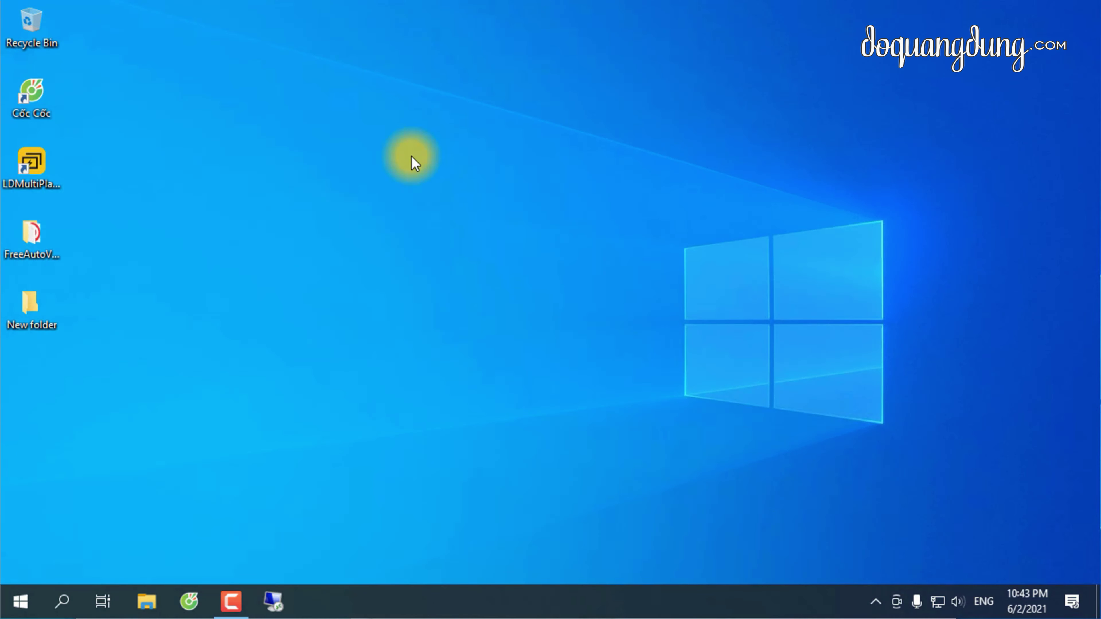
- Open the FreeAutoView folder from the local desktop and launch the FreeAutoView application
double_click(37, 244)
click(472, 116)
double_click(471, 116)
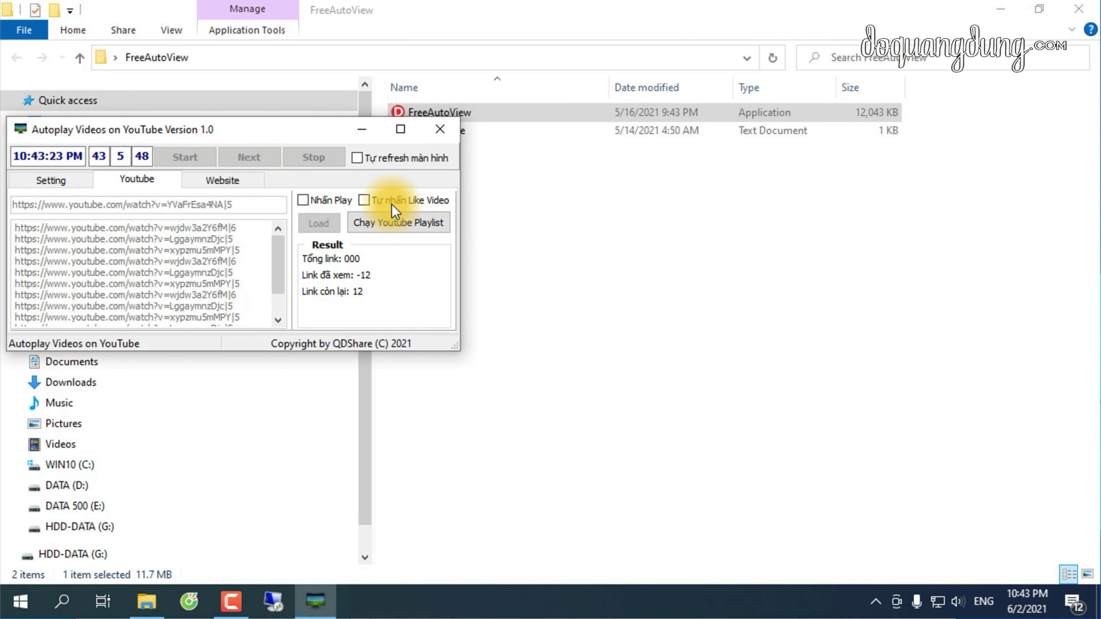
- Enable automatic video liking and screen refresh on the local computer, accept both notices, and run the YouTube playlist
click(368, 200)
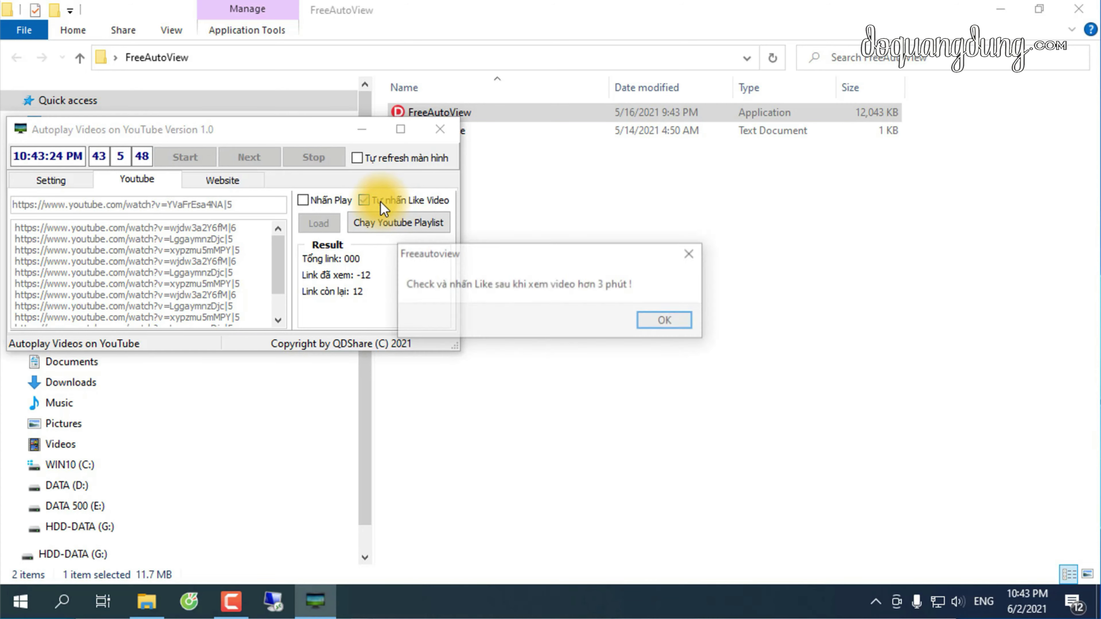
click(666, 323)
click(392, 164)
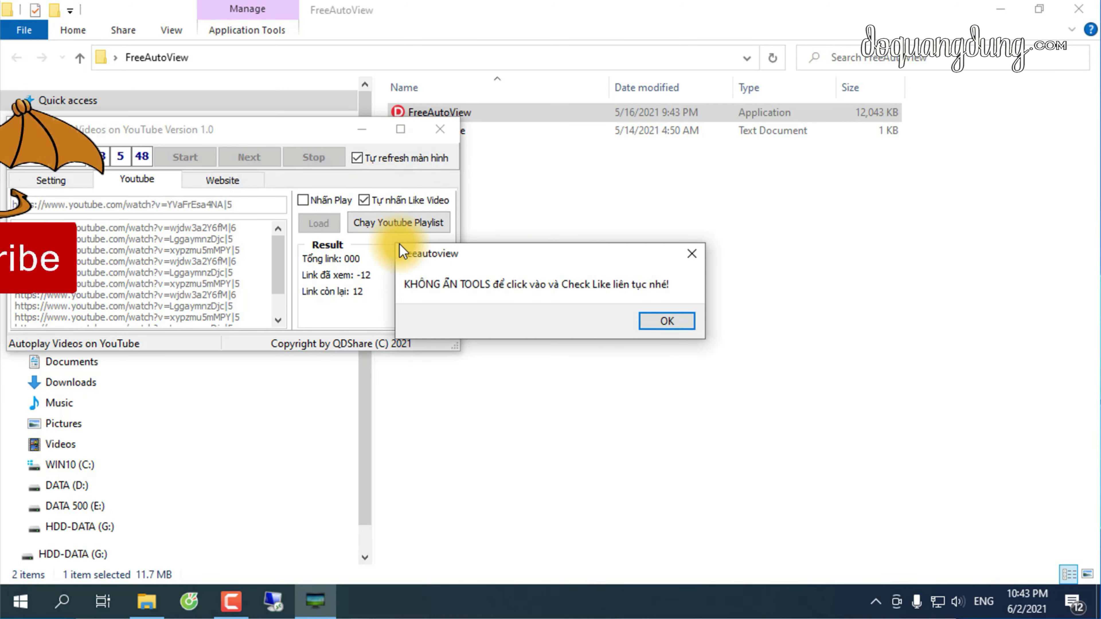
click(674, 322)
click(411, 226)
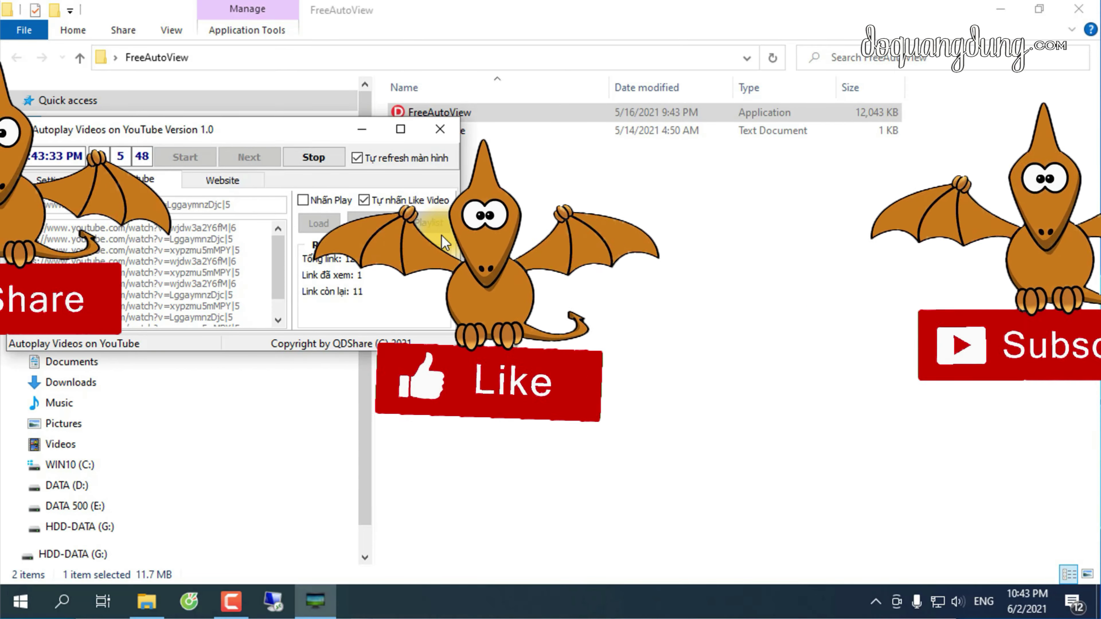
- Close the FreeAutoView folder window and exit the autoplay program once the video is playing
click(1083, 18)
click(1084, 18)
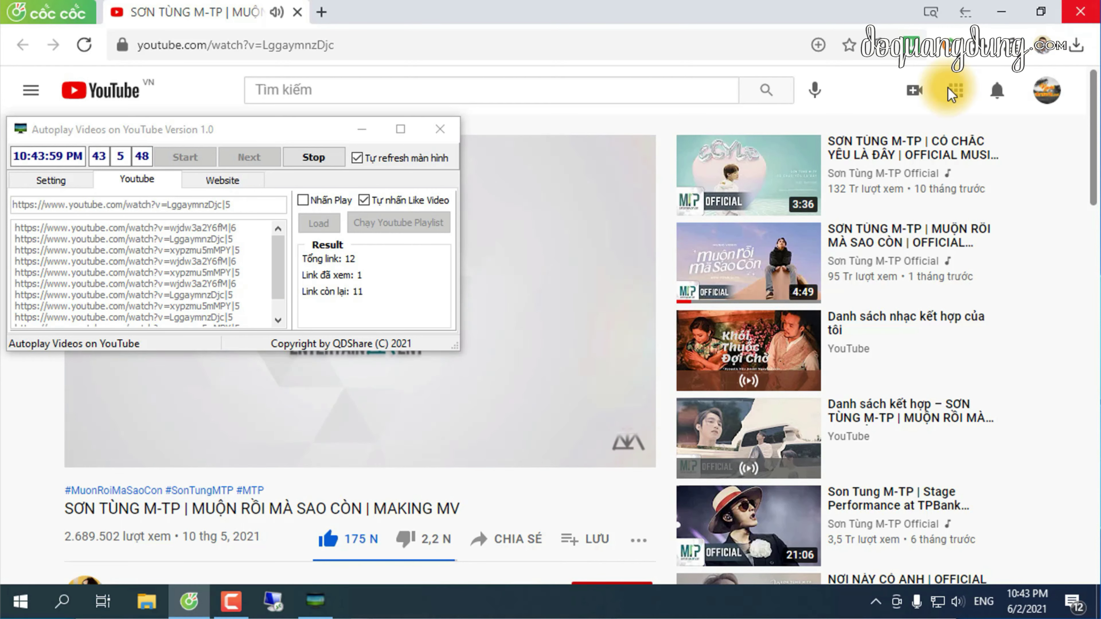
click(438, 133)
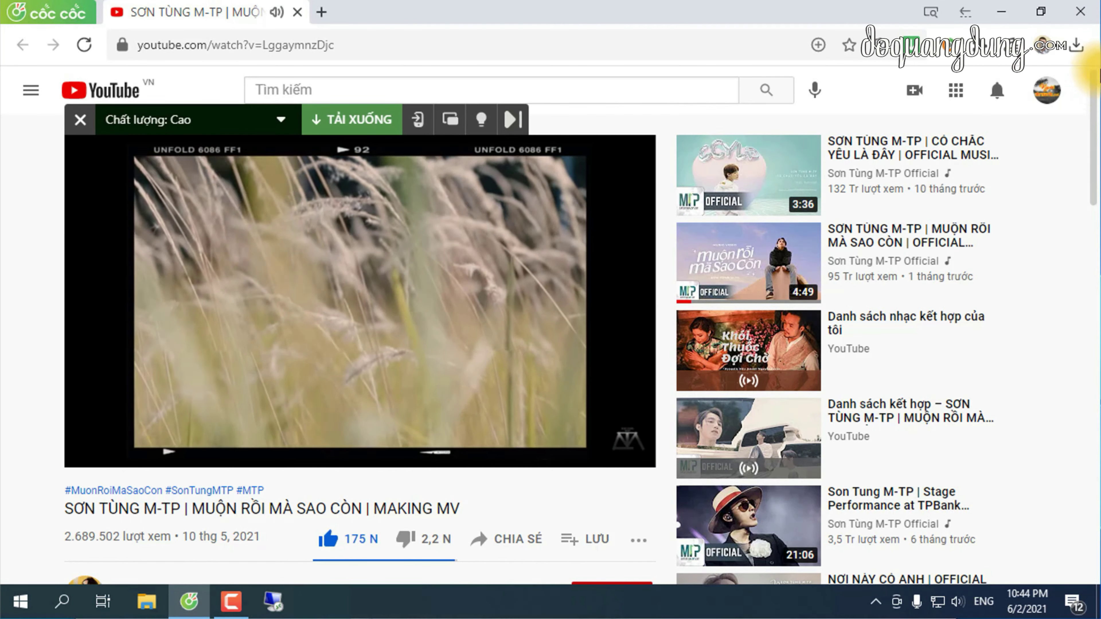